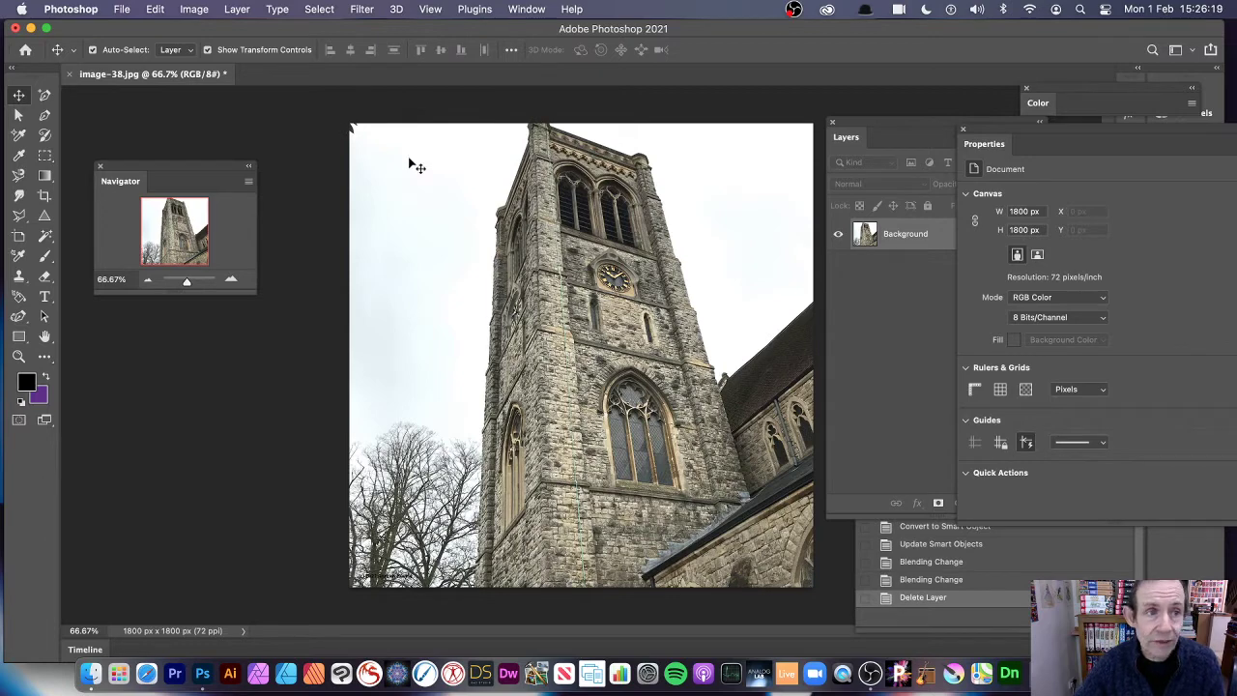
Step: Add a new empty layer, keeping the name Layer 1, above the Background
left_click(240, 10)
mouse_move(354, 38)
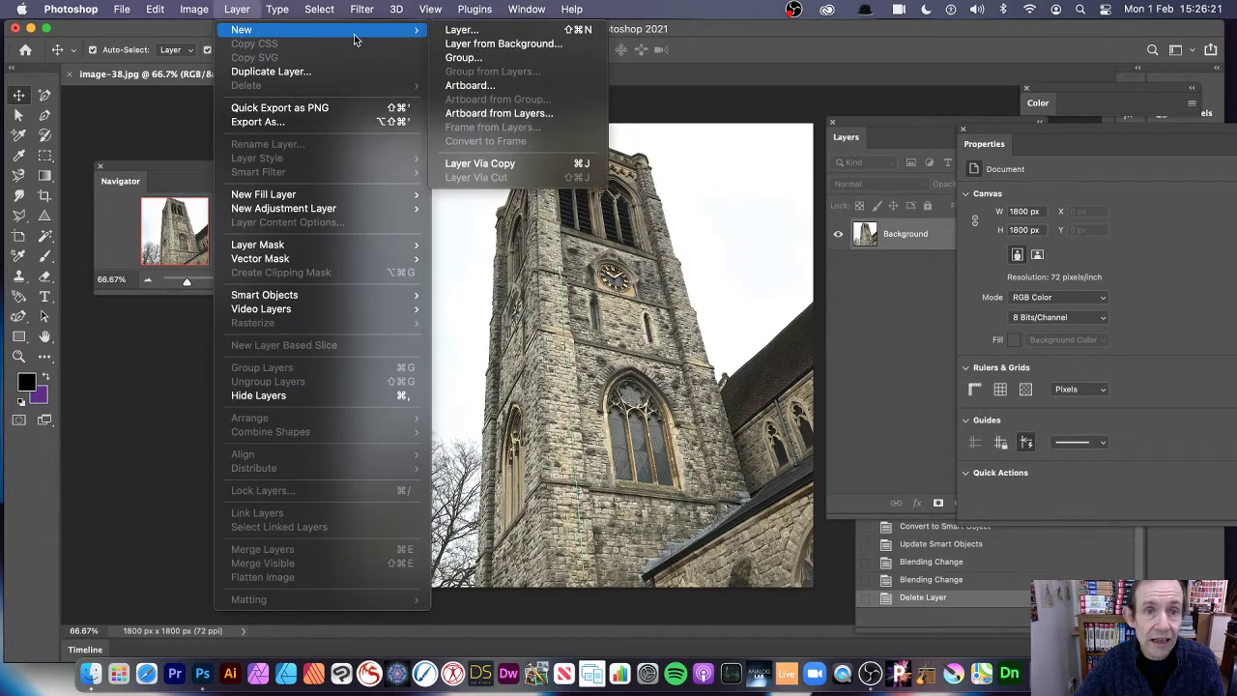
left_click(475, 39)
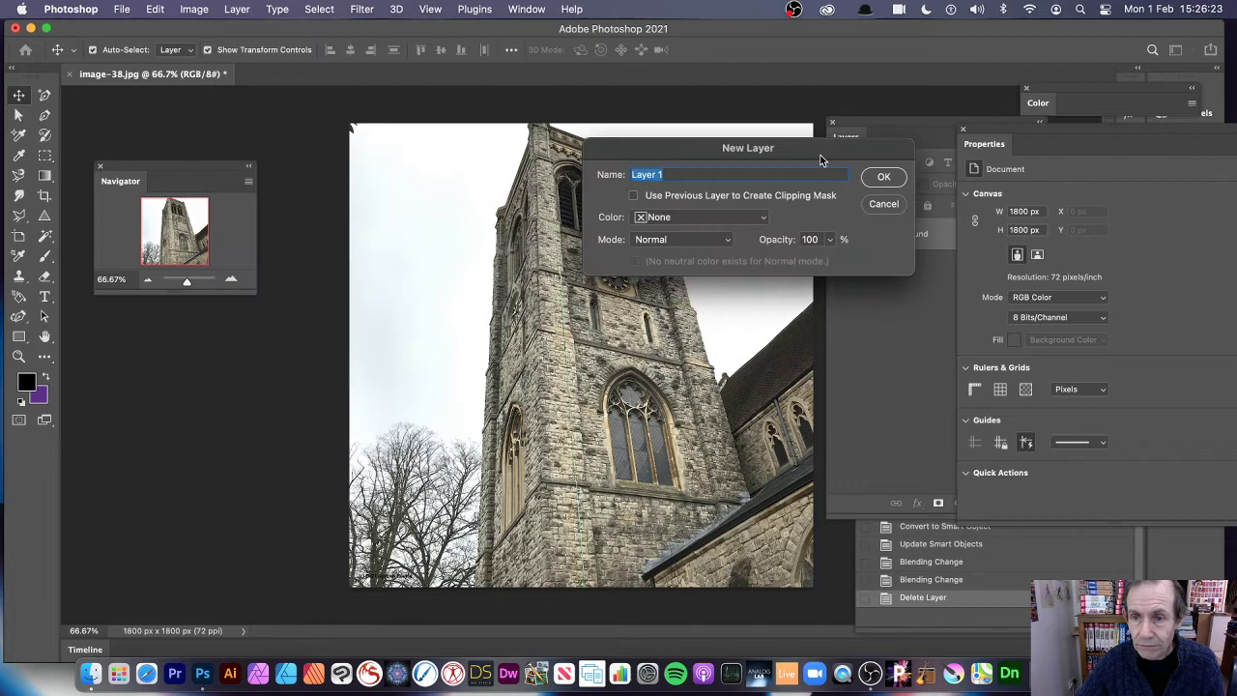
left_click(886, 178)
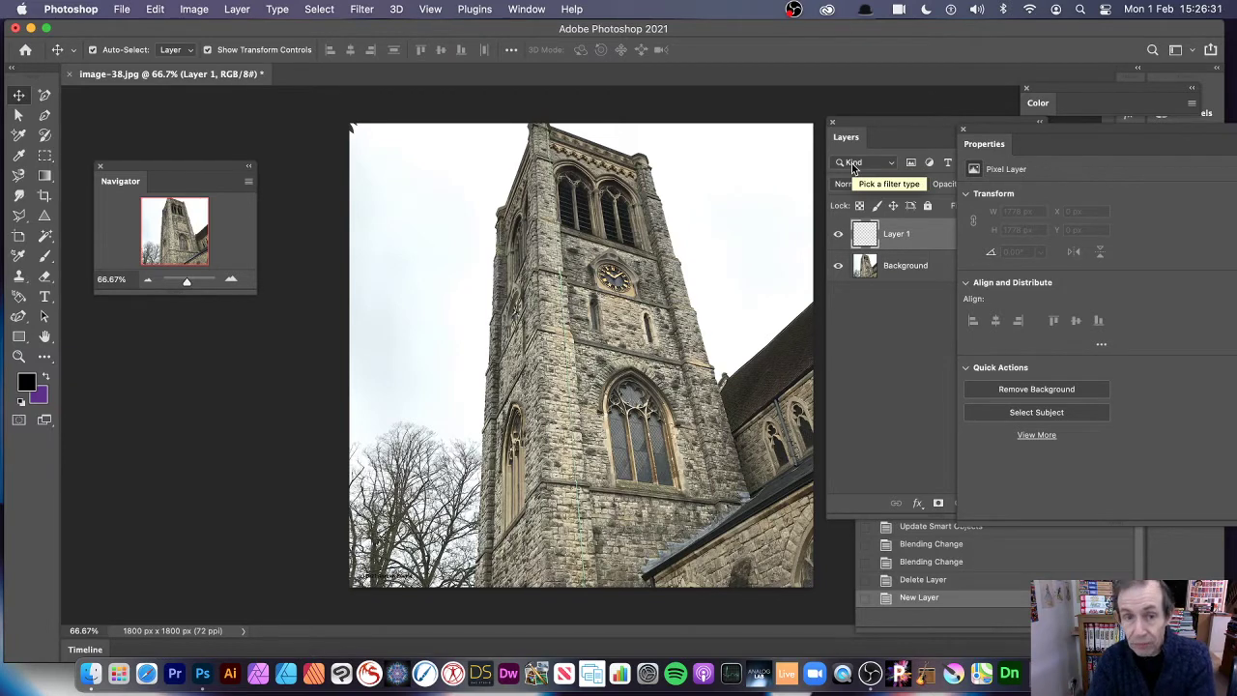
Step: Look through the Filter > Render options and close the menu without applying anything
left_click(364, 9)
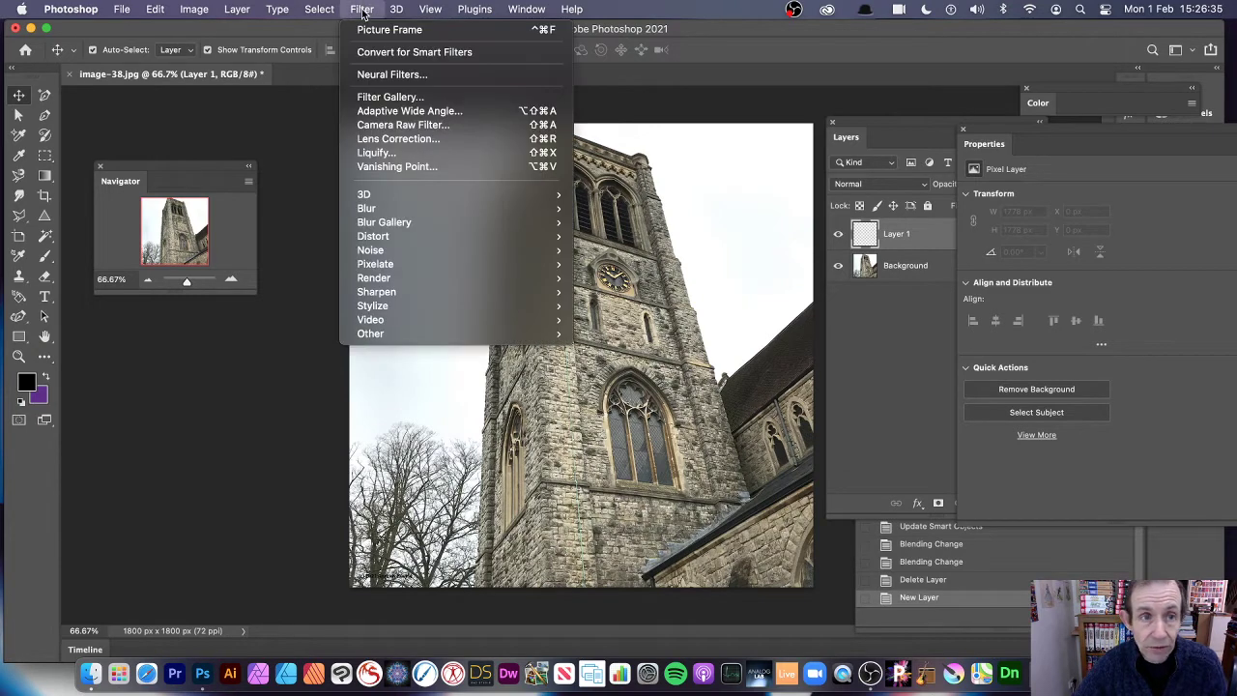
mouse_move(383, 277)
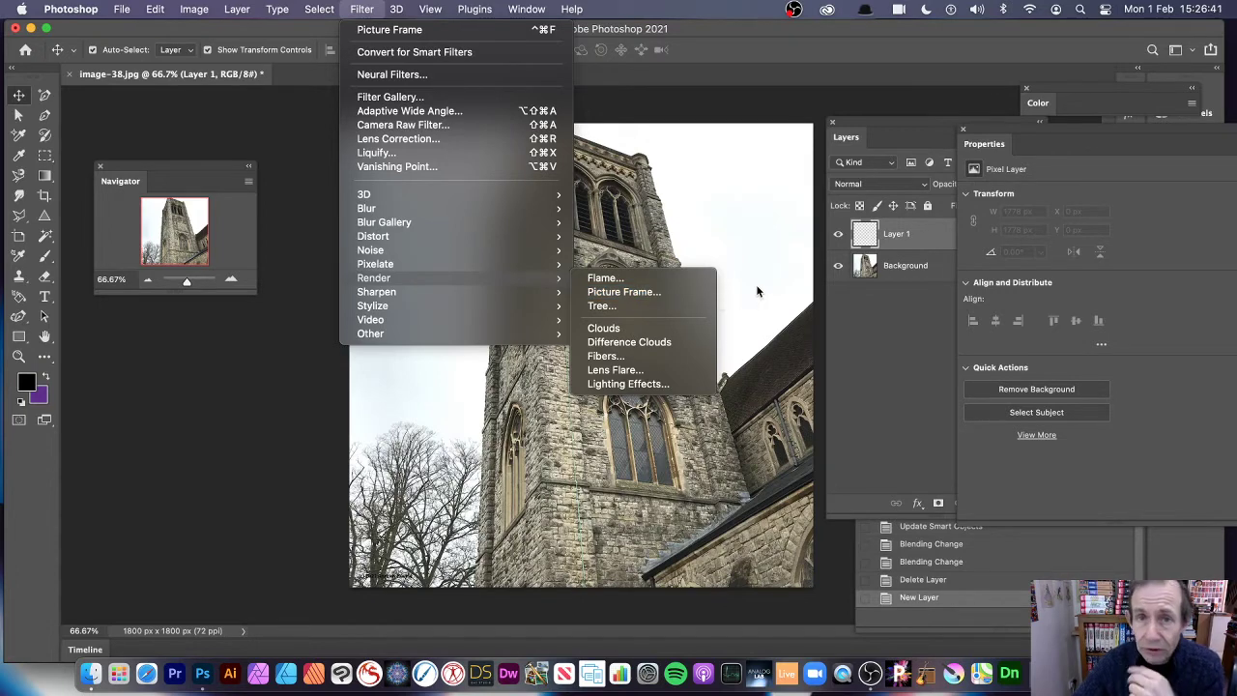
left_click(918, 245)
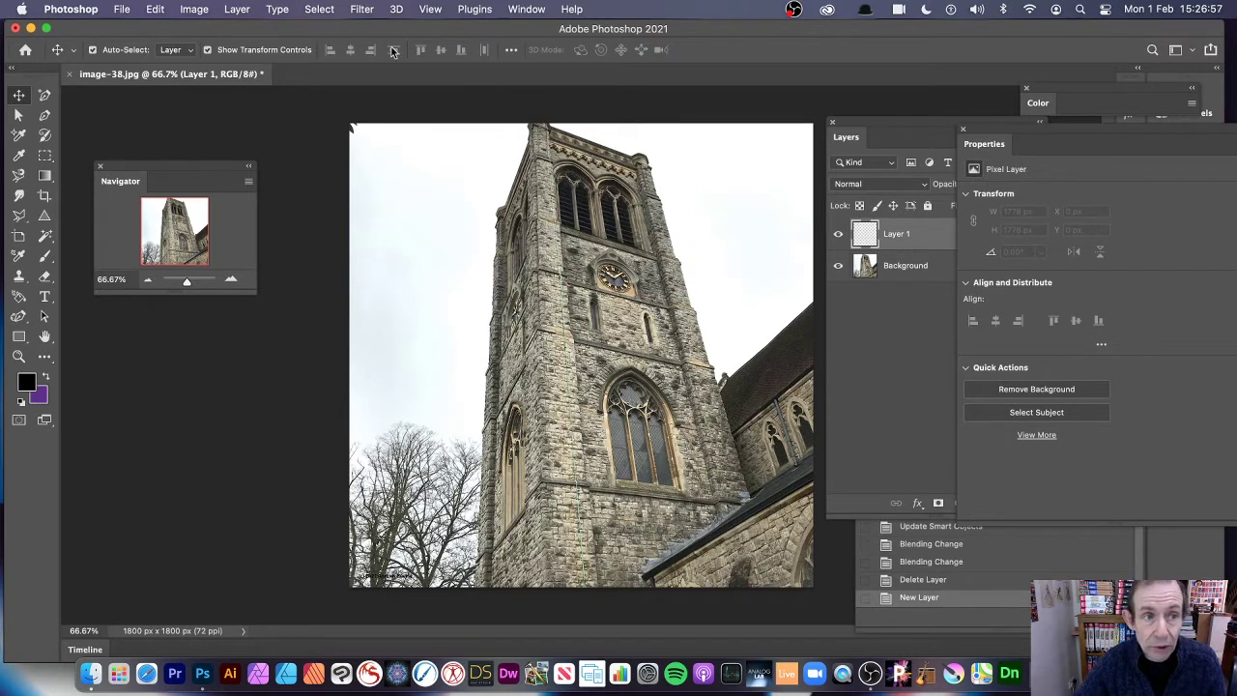
Step: Convert Layer 1 into an embedded smart object
left_click(237, 9)
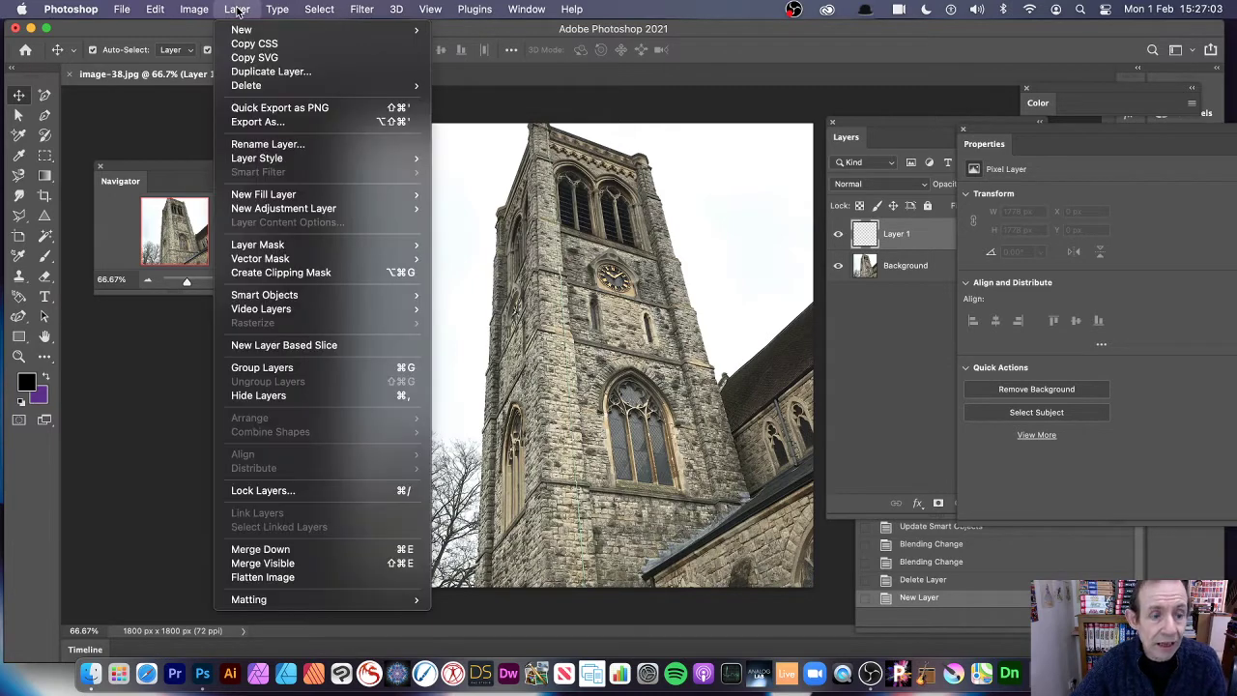
mouse_move(275, 296)
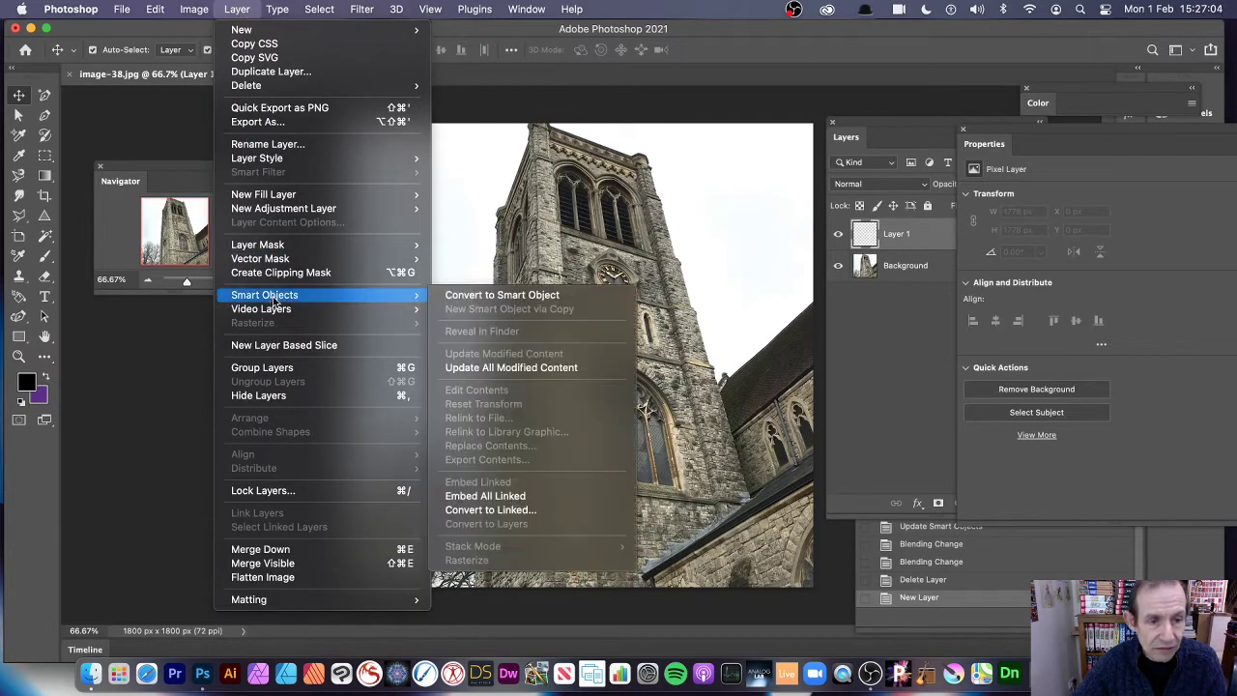
left_click(521, 297)
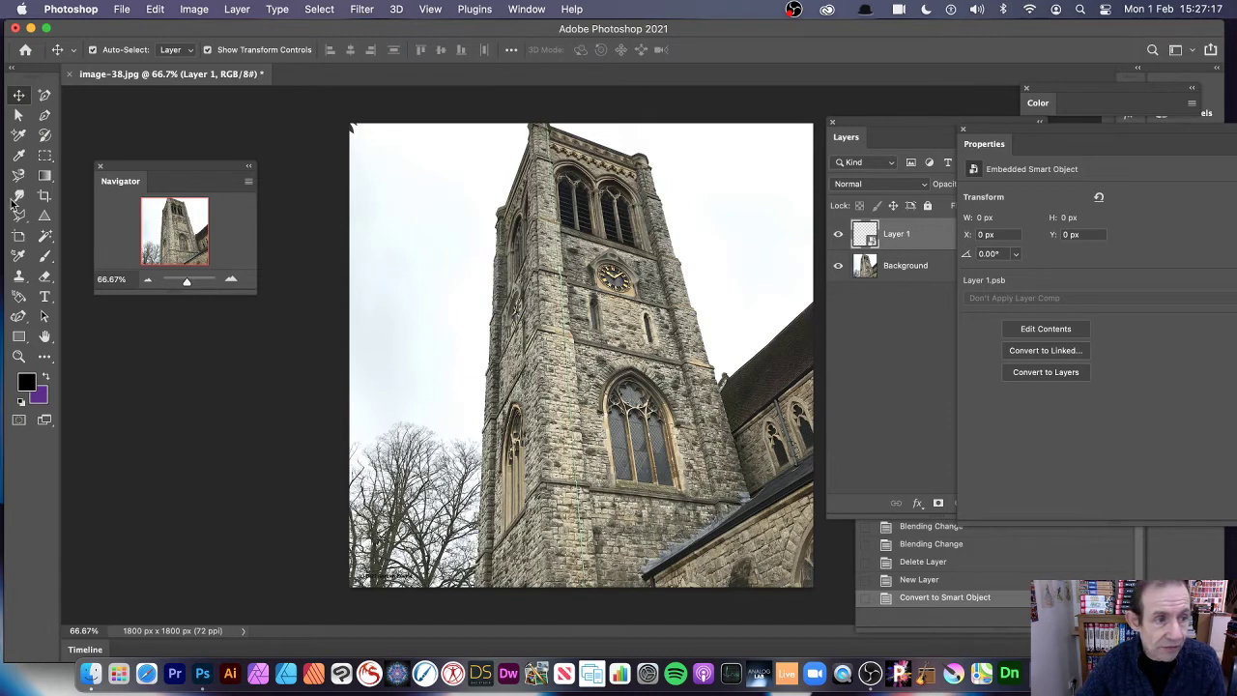
Step: Switch to the Brush tool in the toolbar
left_click(45, 256)
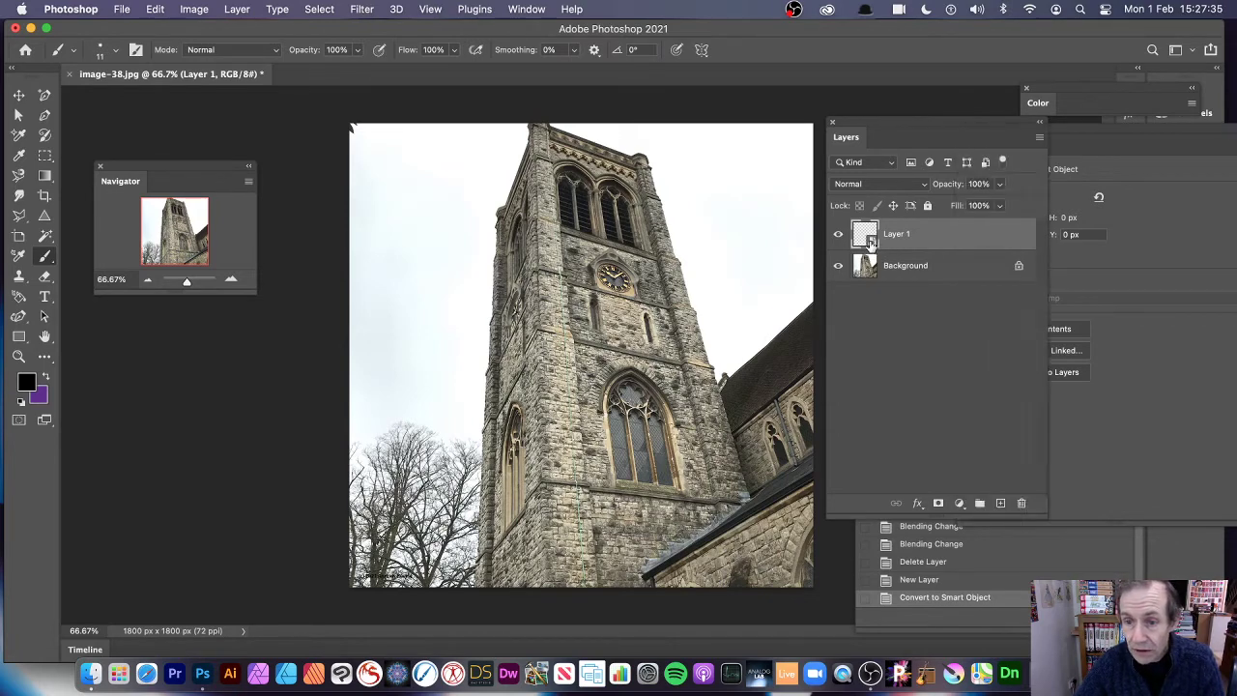
Step: Open the Layer 1 smart object's contents and add a new empty Layer 2 inside
double_click(872, 242)
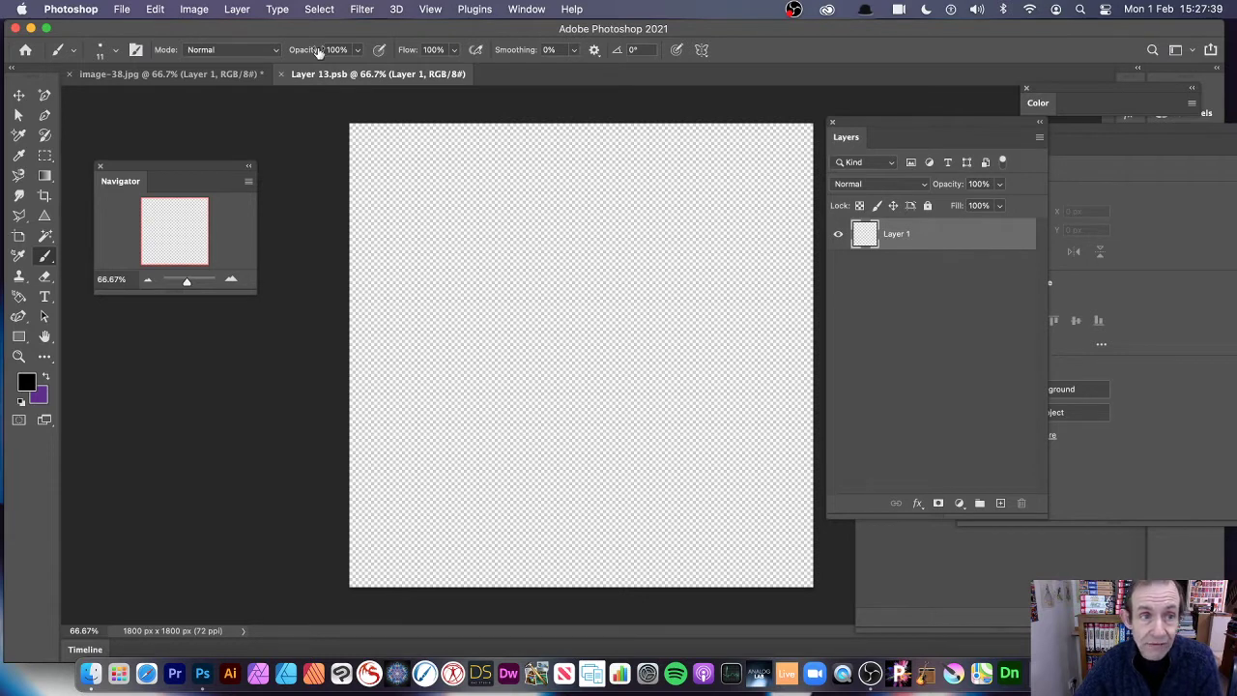
left_click(238, 9)
mouse_move(242, 32)
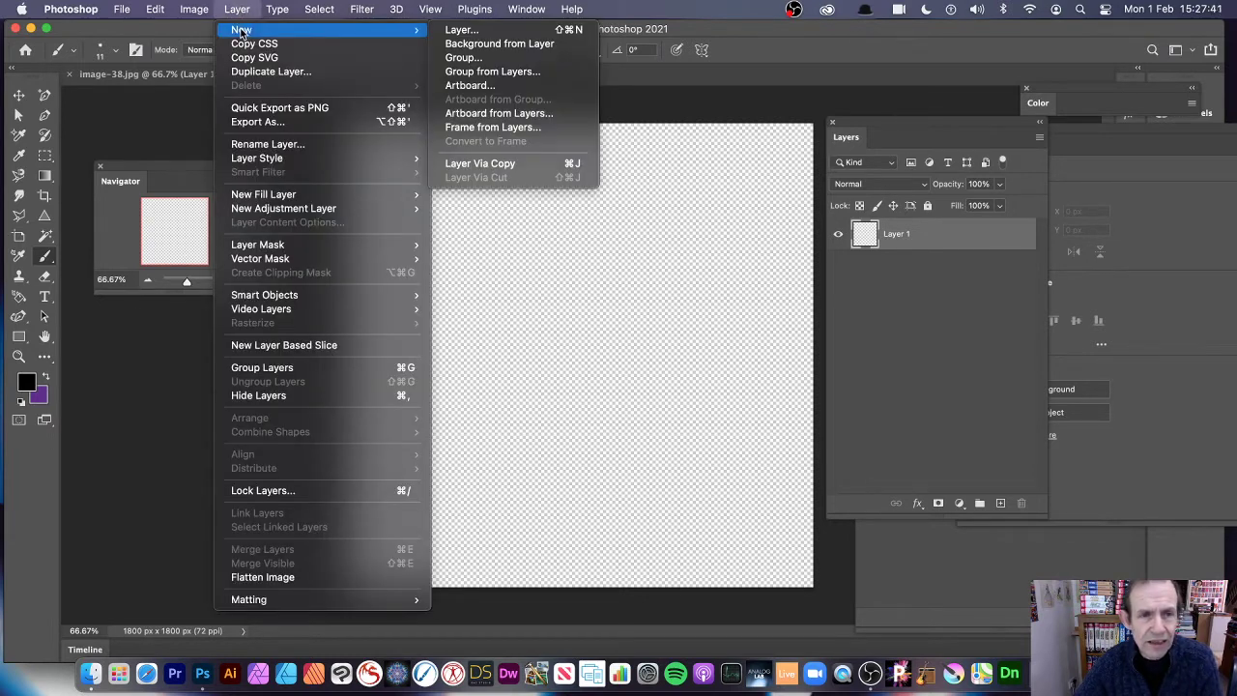
left_click(512, 29)
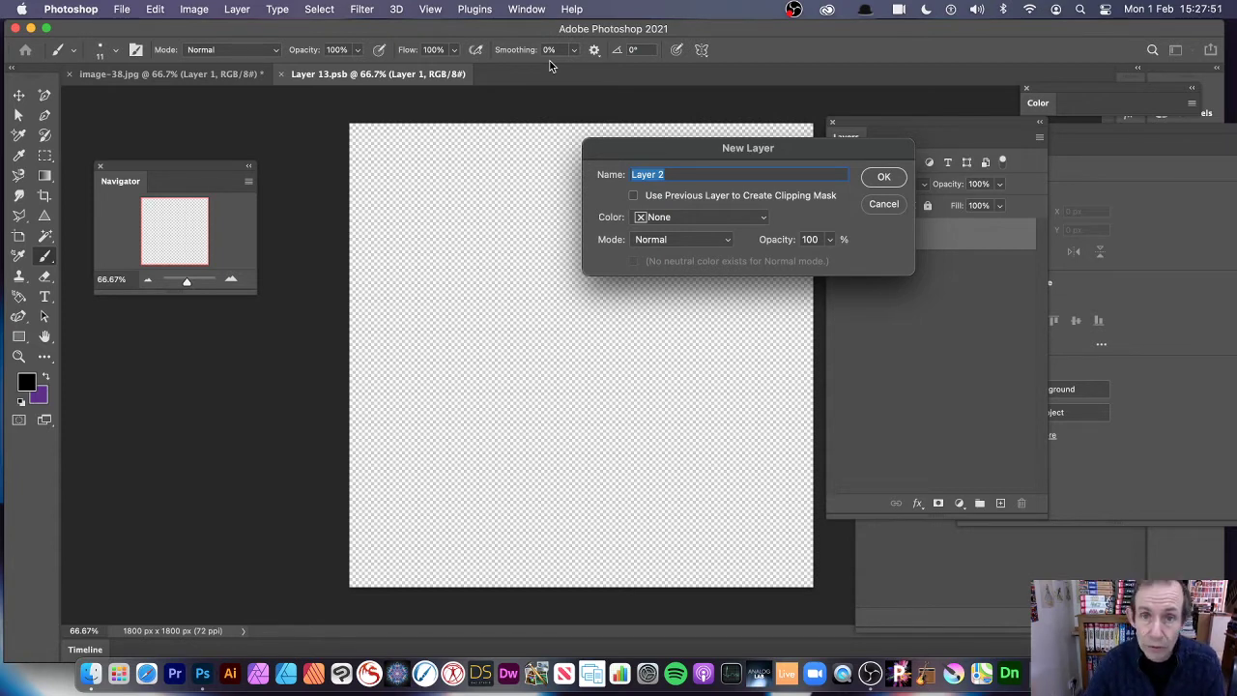
left_click(884, 177)
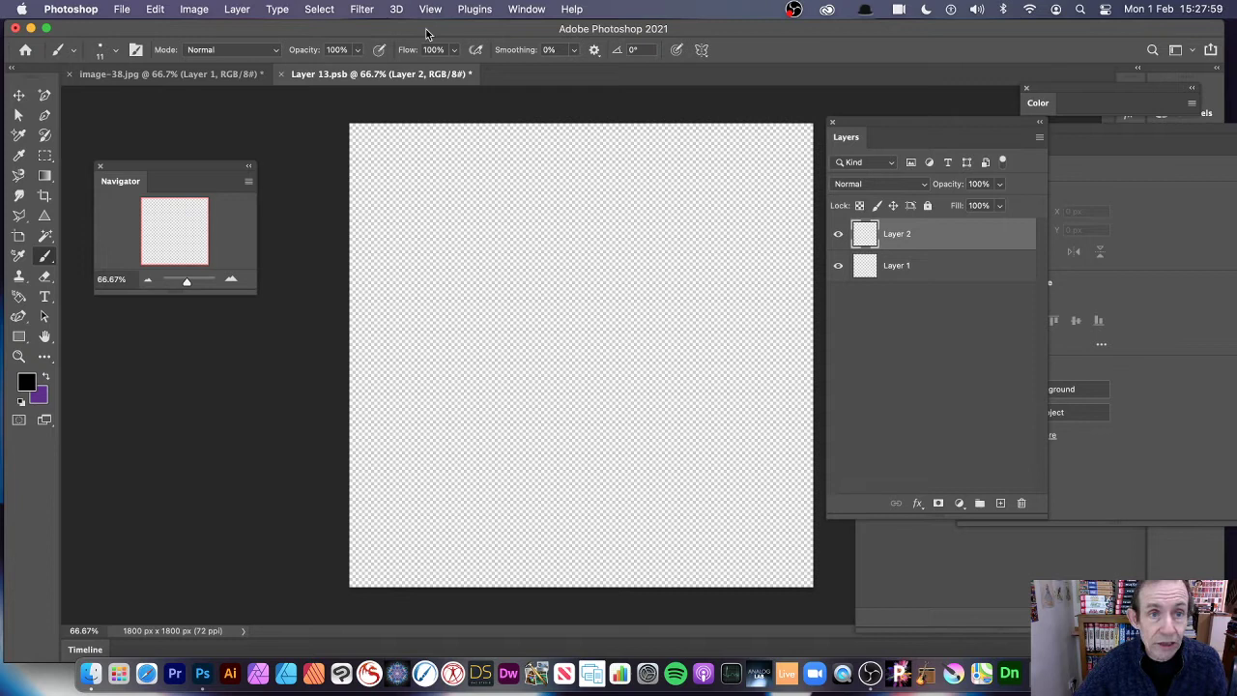
Step: Start a Picture Frame render with the Party frame, Margin 28, Size 31 and Arrangement 74
left_click(366, 10)
mouse_move(387, 278)
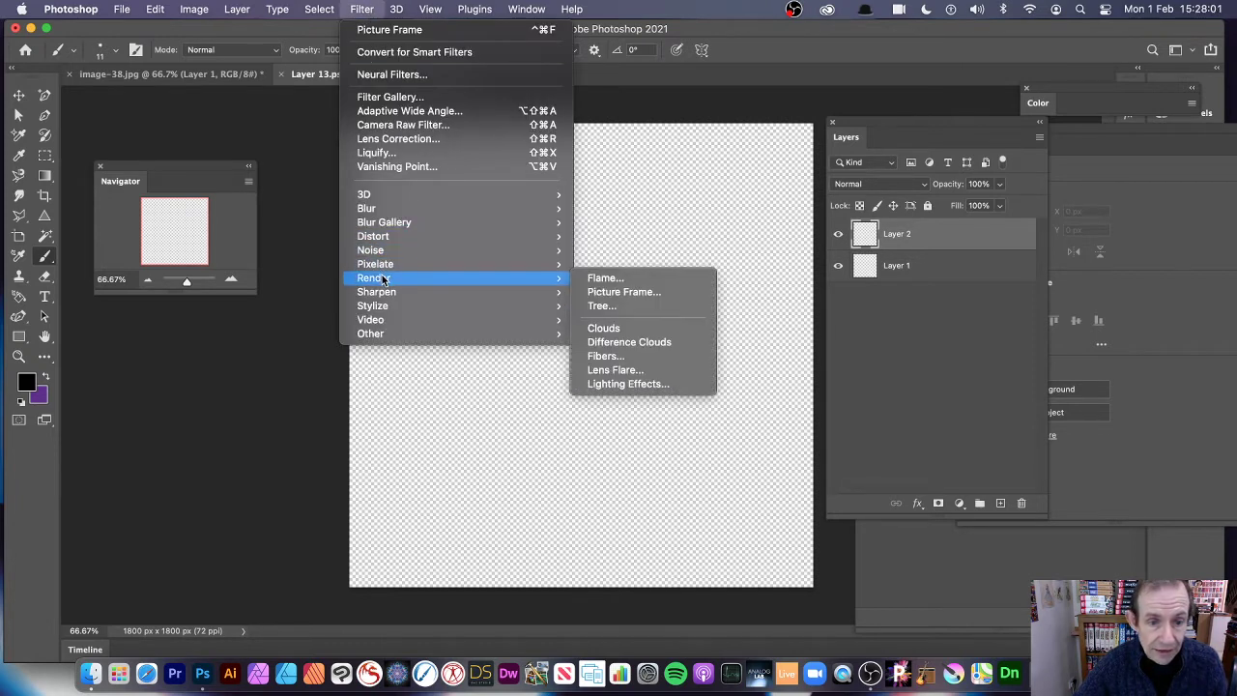
left_click(648, 289)
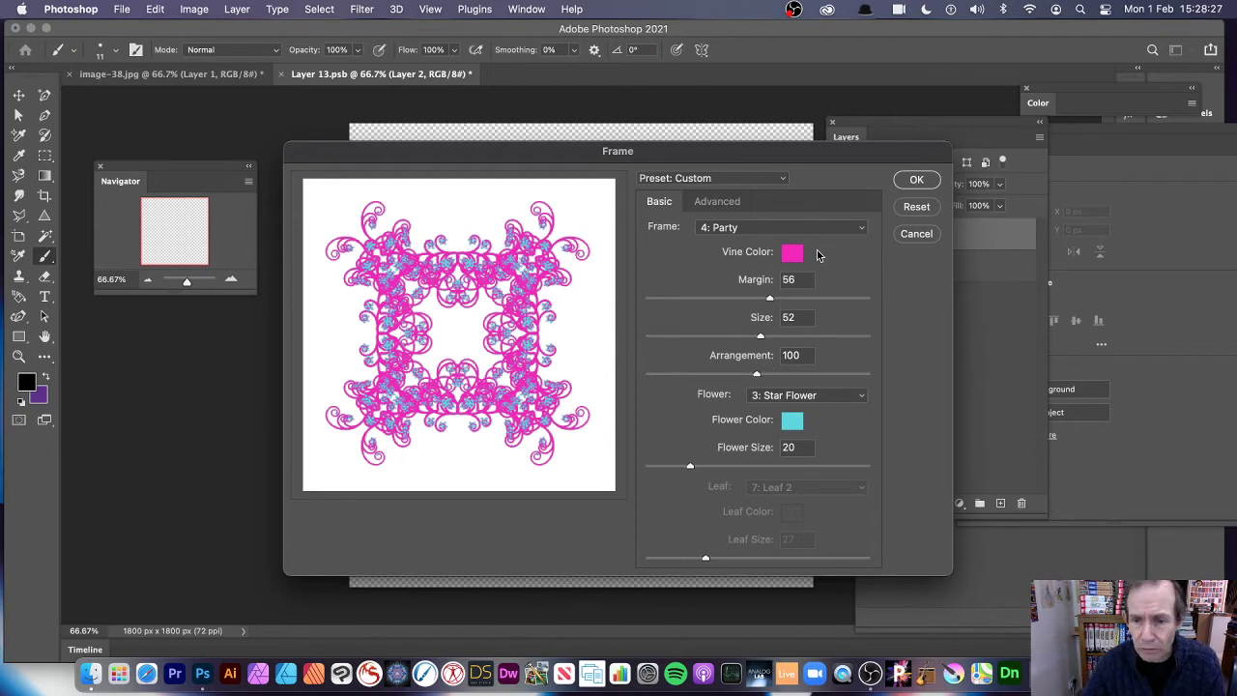
left_click(709, 299)
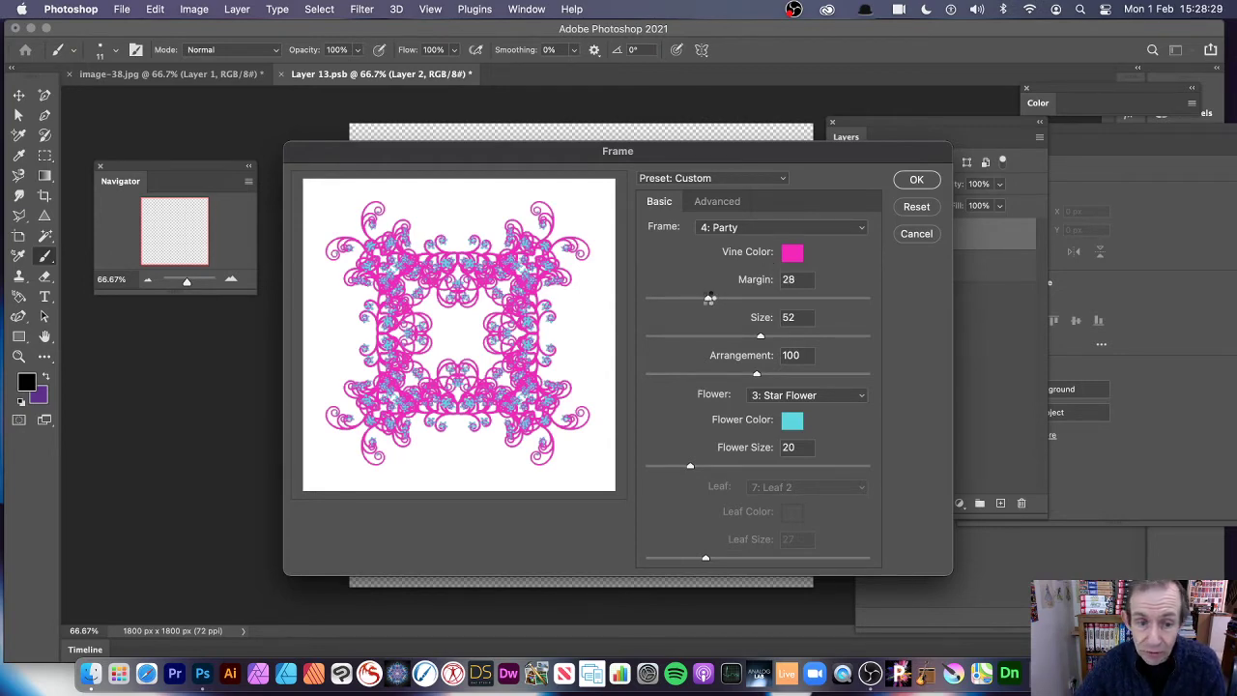
left_click_drag(760, 335, 714, 337)
left_click_drag(757, 375, 729, 376)
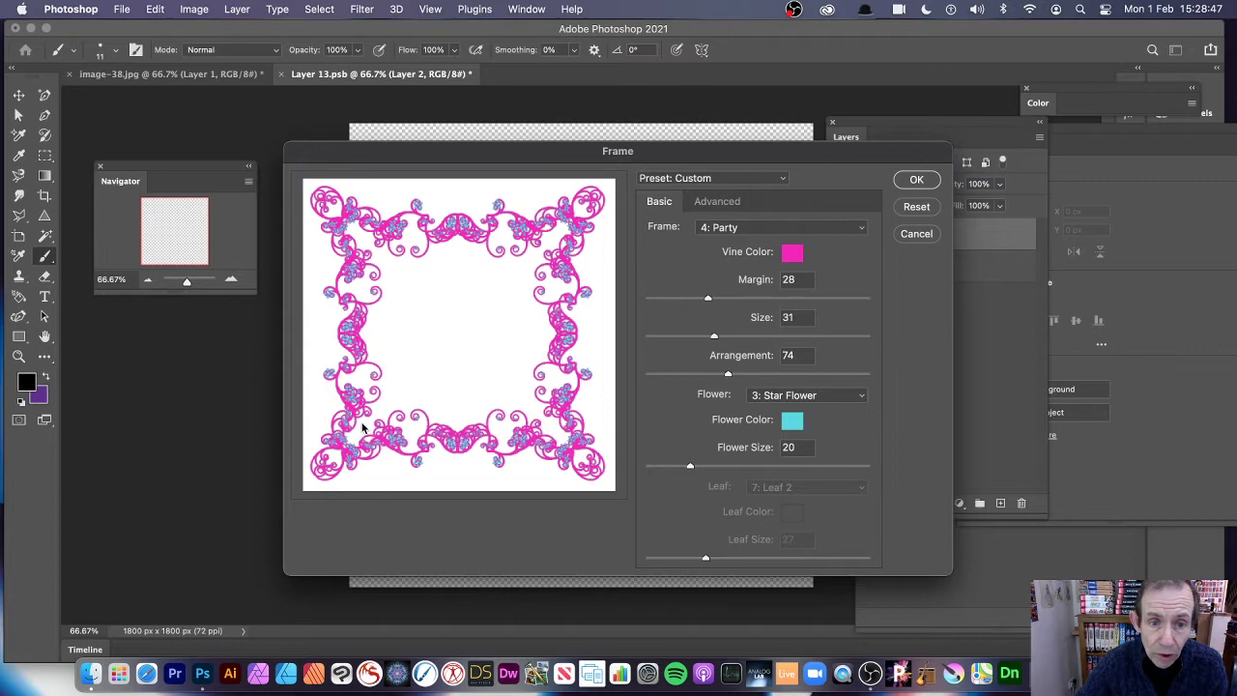
left_click(732, 229)
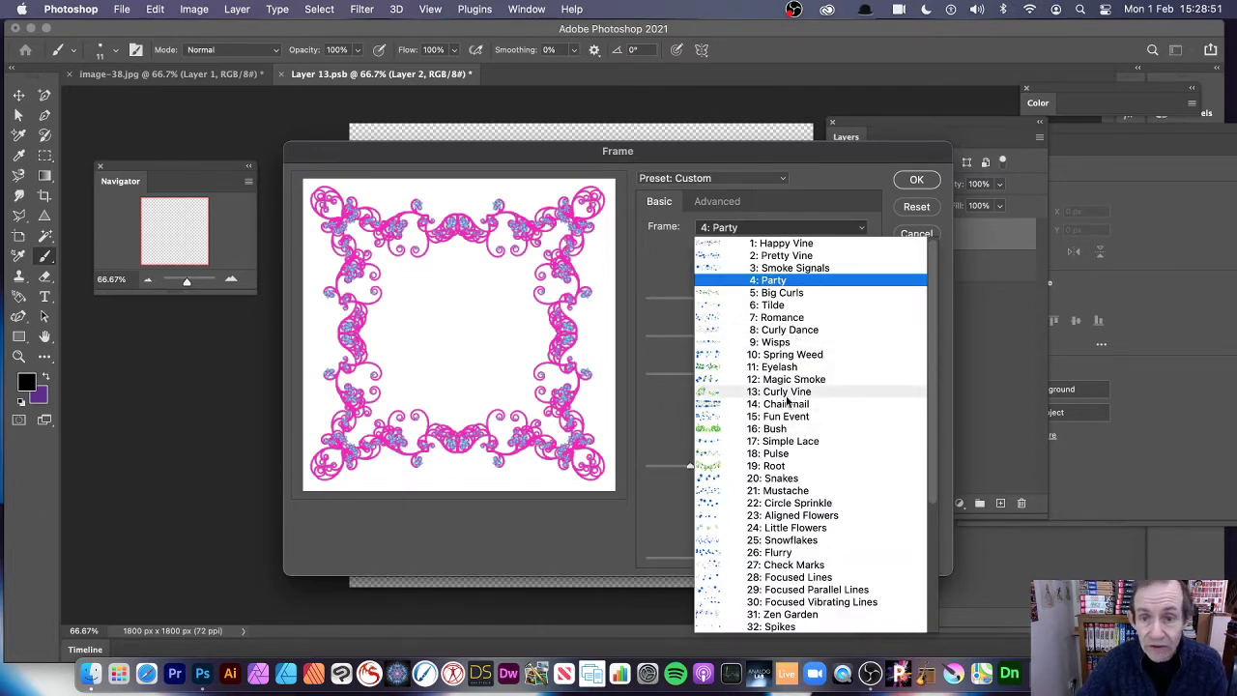
left_click(814, 181)
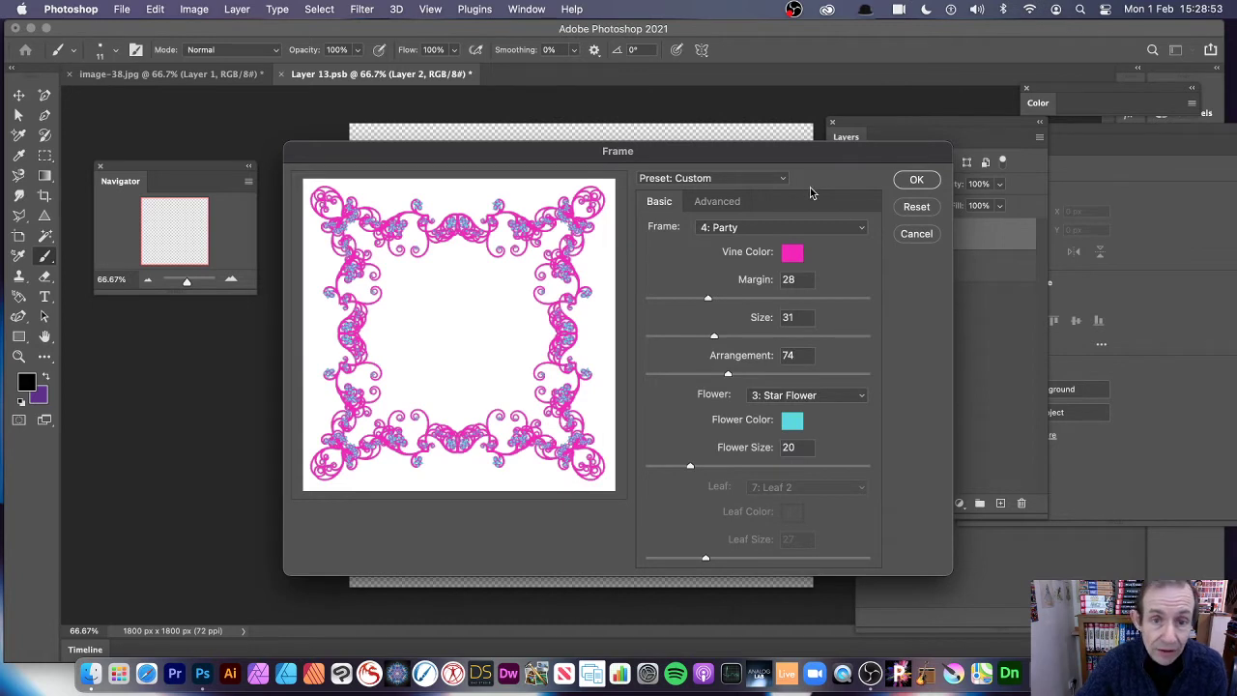
Step: Set the advanced frame options to Thickness 31, Angle 100.9, Fade 0, keeping Invert on
left_click(720, 203)
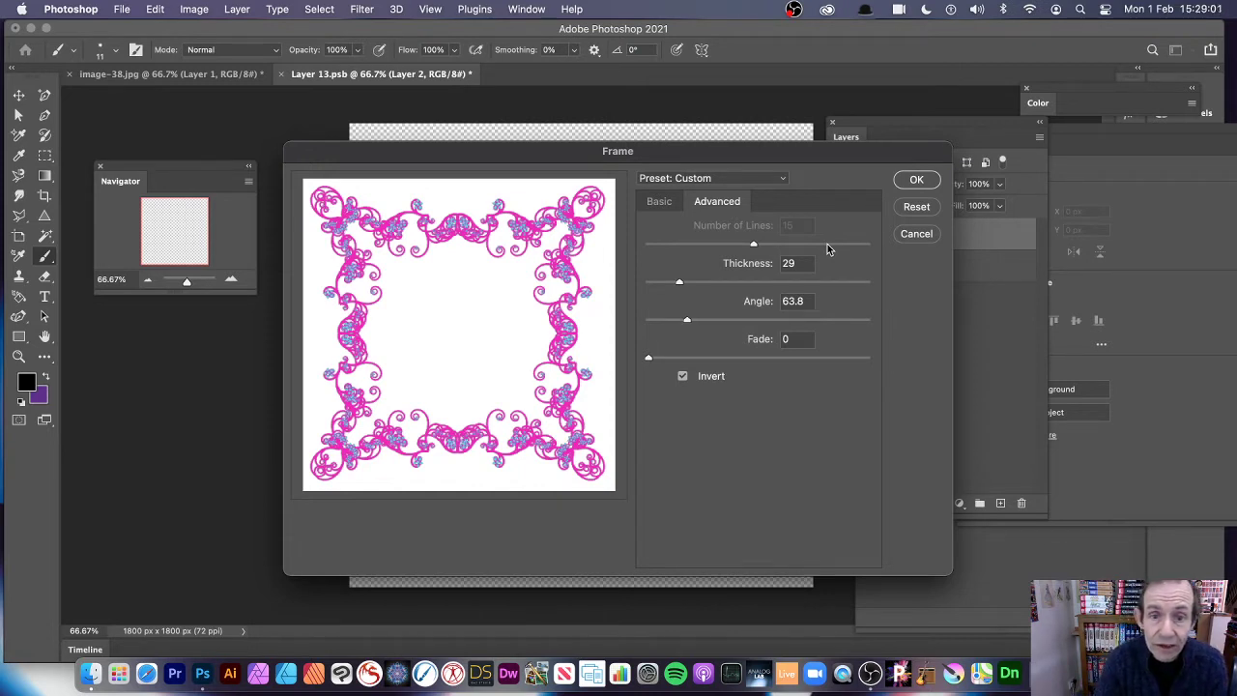
left_click_drag(681, 281, 716, 322)
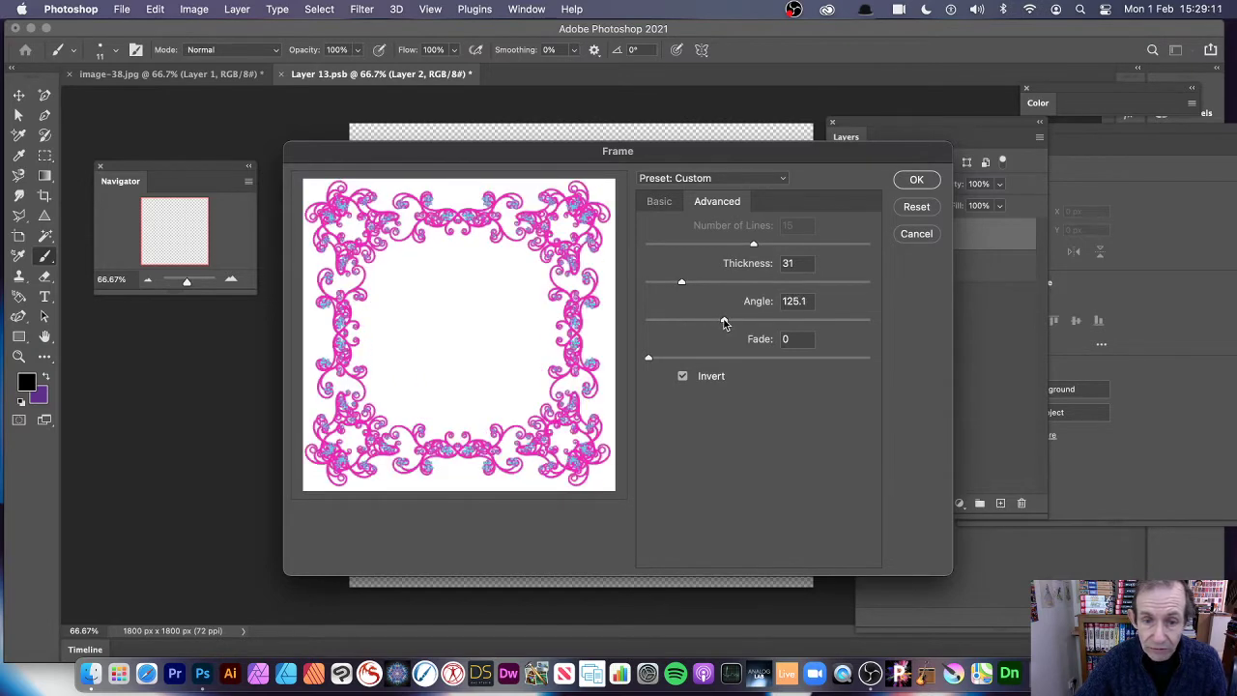
mouse_move(725, 323)
left_mouse_down()
mouse_move(676, 320)
mouse_move(710, 318)
left_mouse_up()
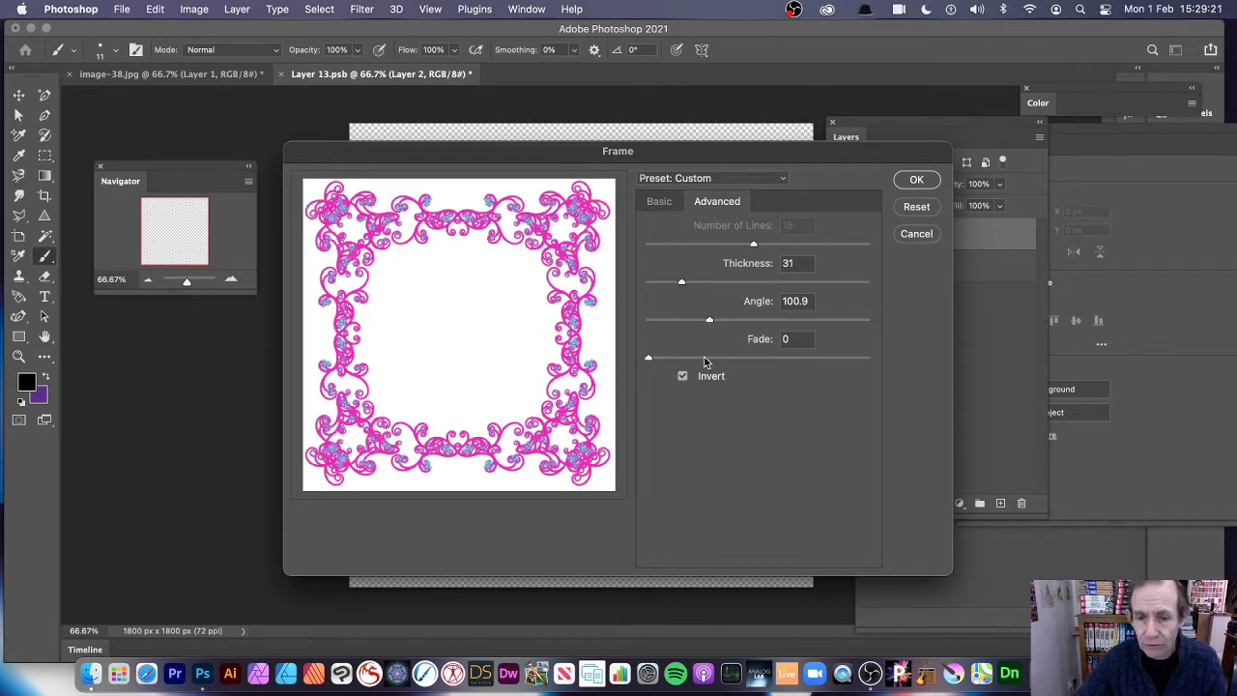
left_click_drag(759, 359, 653, 372)
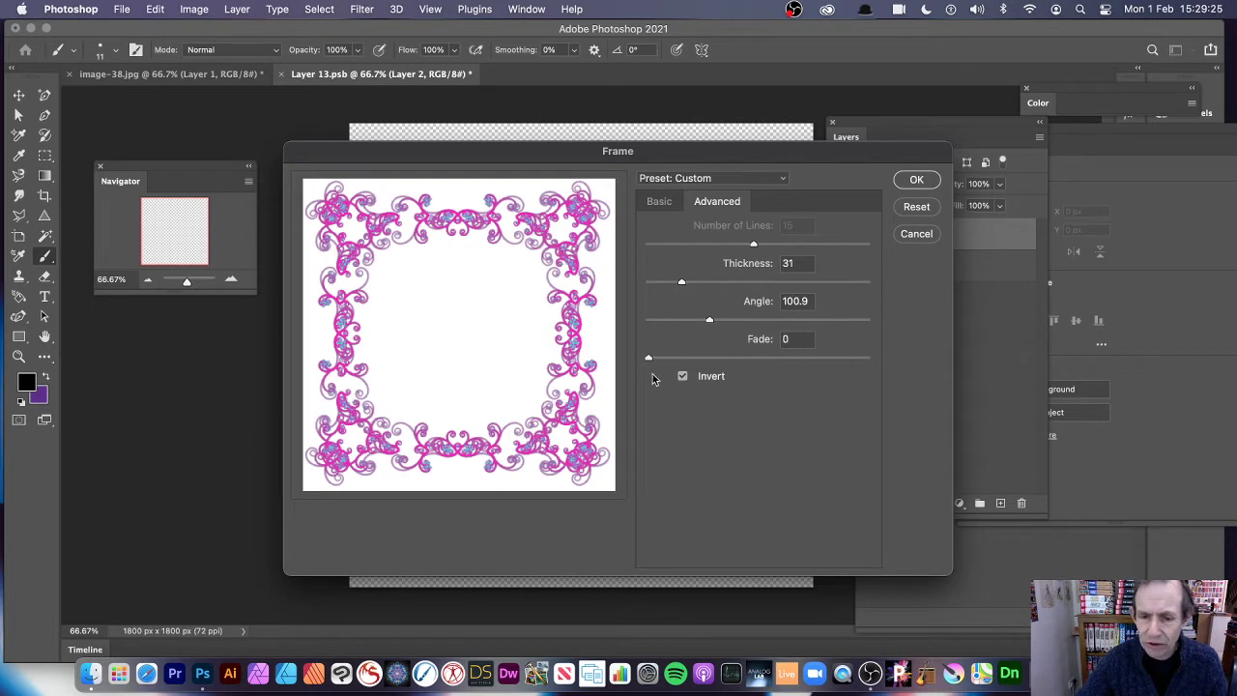
left_click(683, 377)
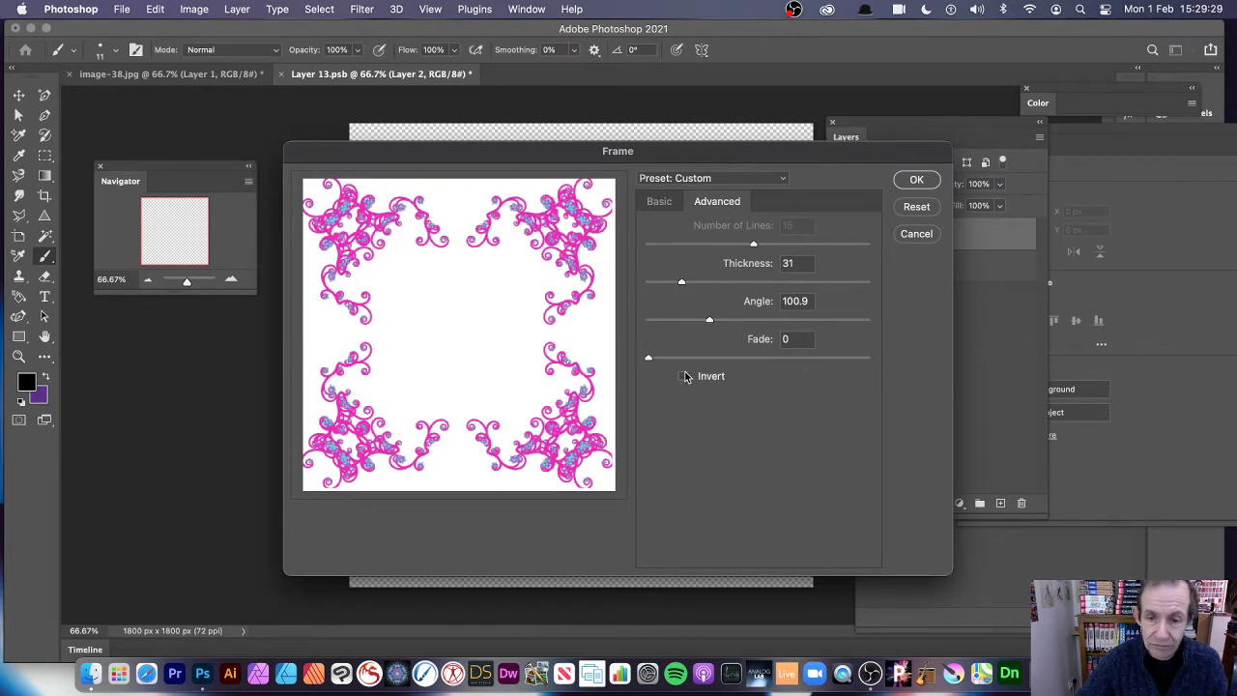
left_click(684, 376)
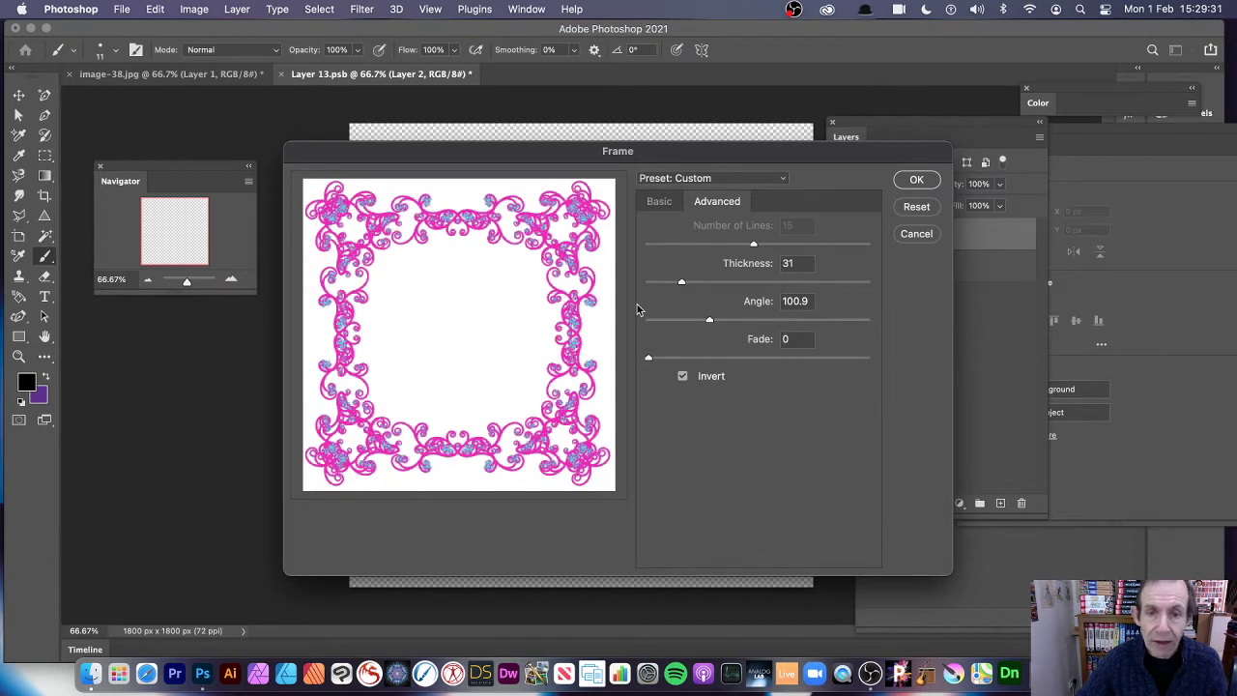
Step: Set the Party frame's vine colour to cyan
left_click(664, 204)
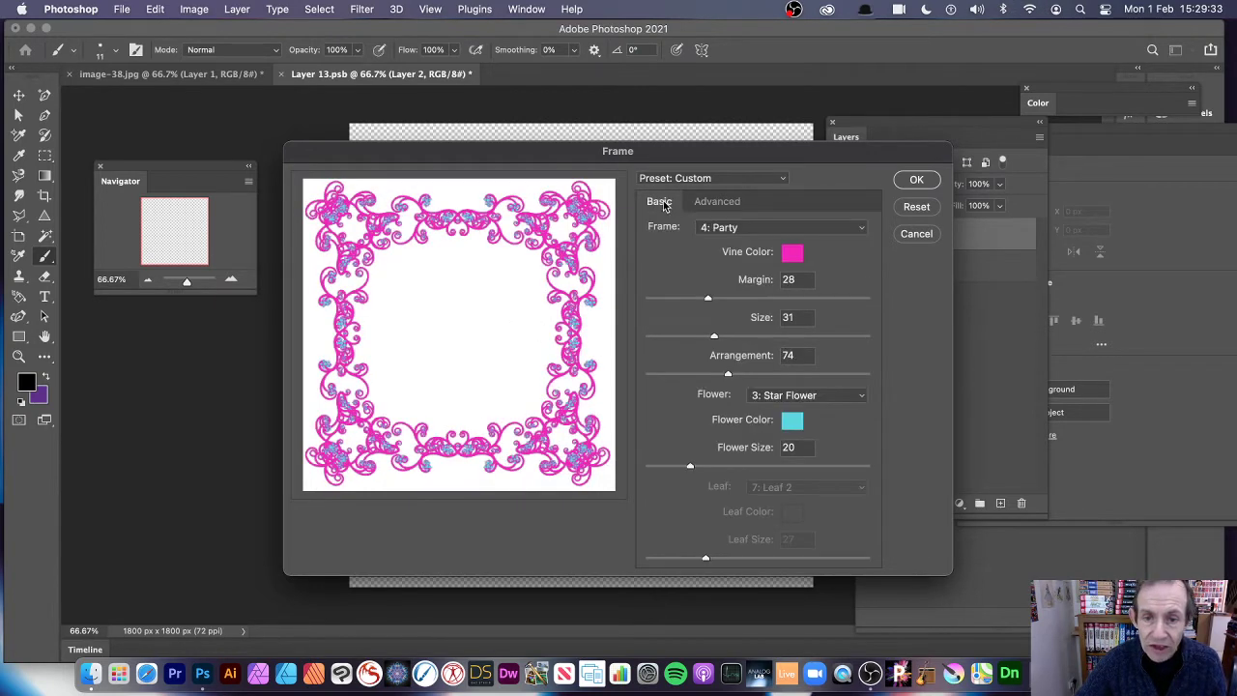
left_click(794, 256)
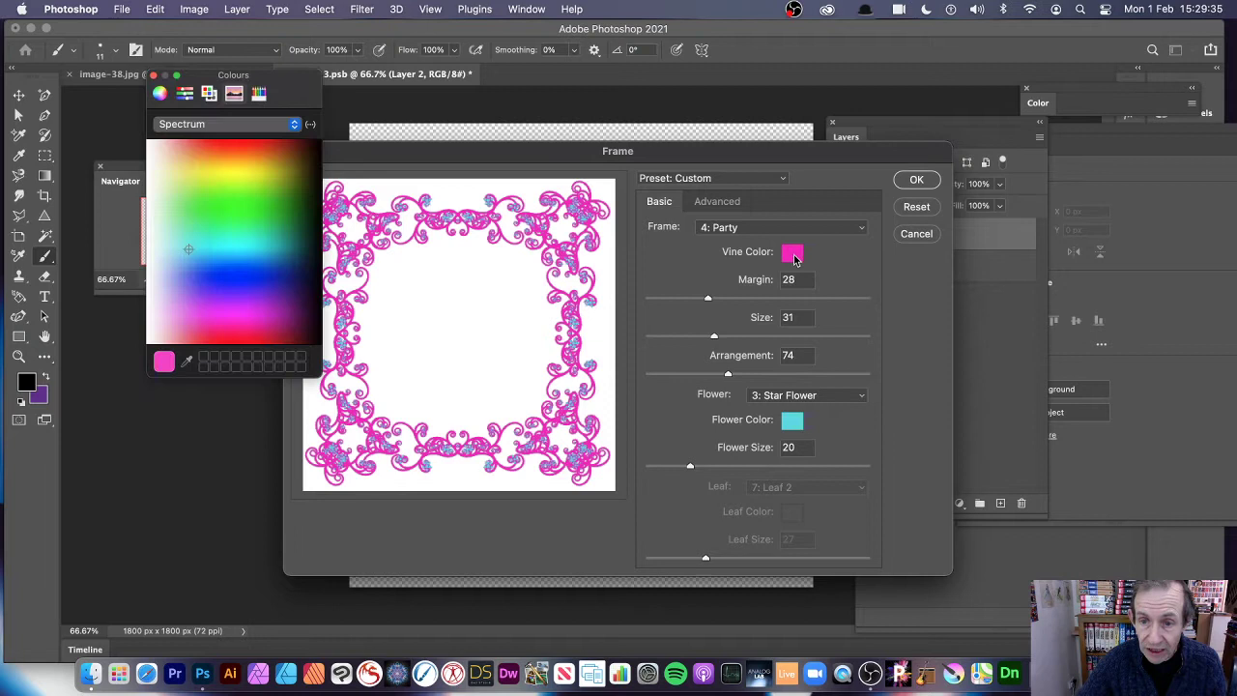
left_click(273, 167)
left_click(274, 268)
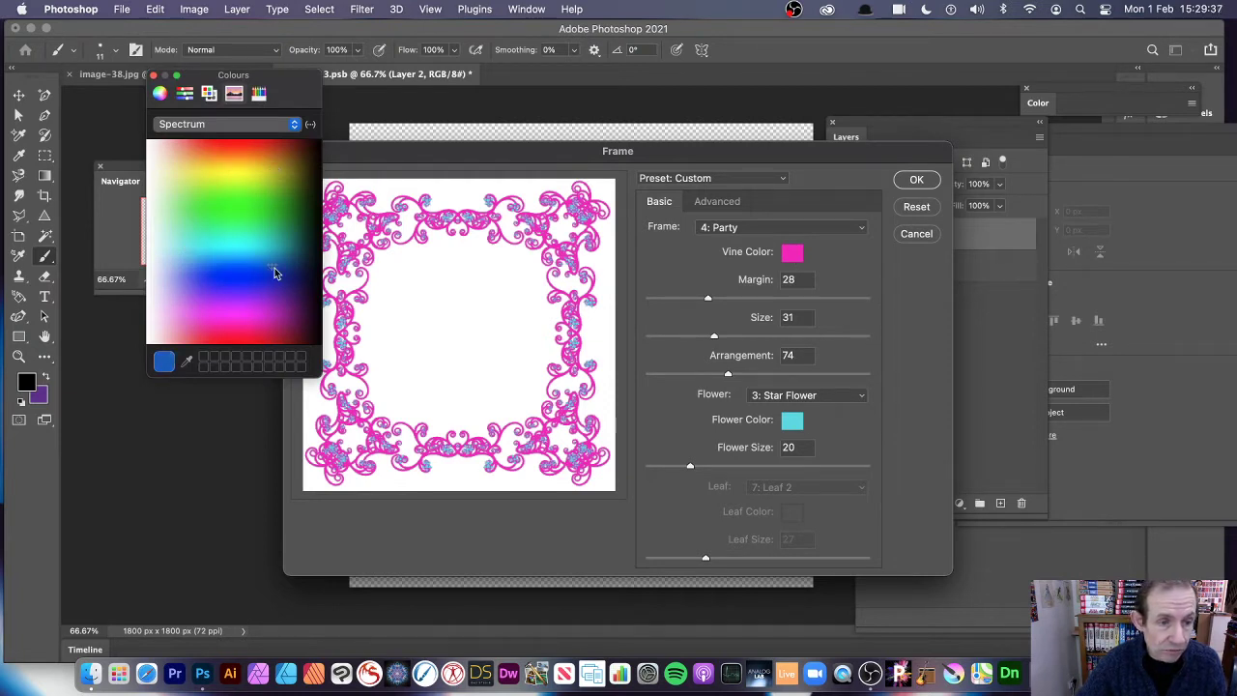
left_click(272, 280)
left_click(195, 249)
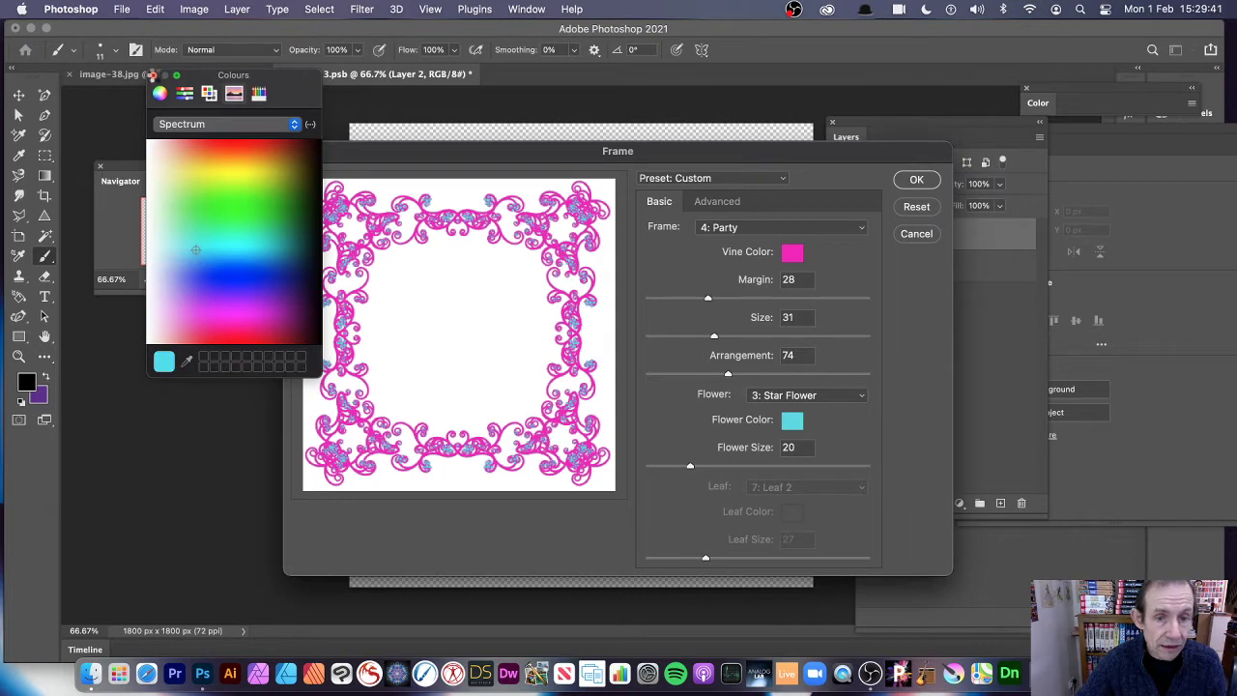
left_click(152, 75)
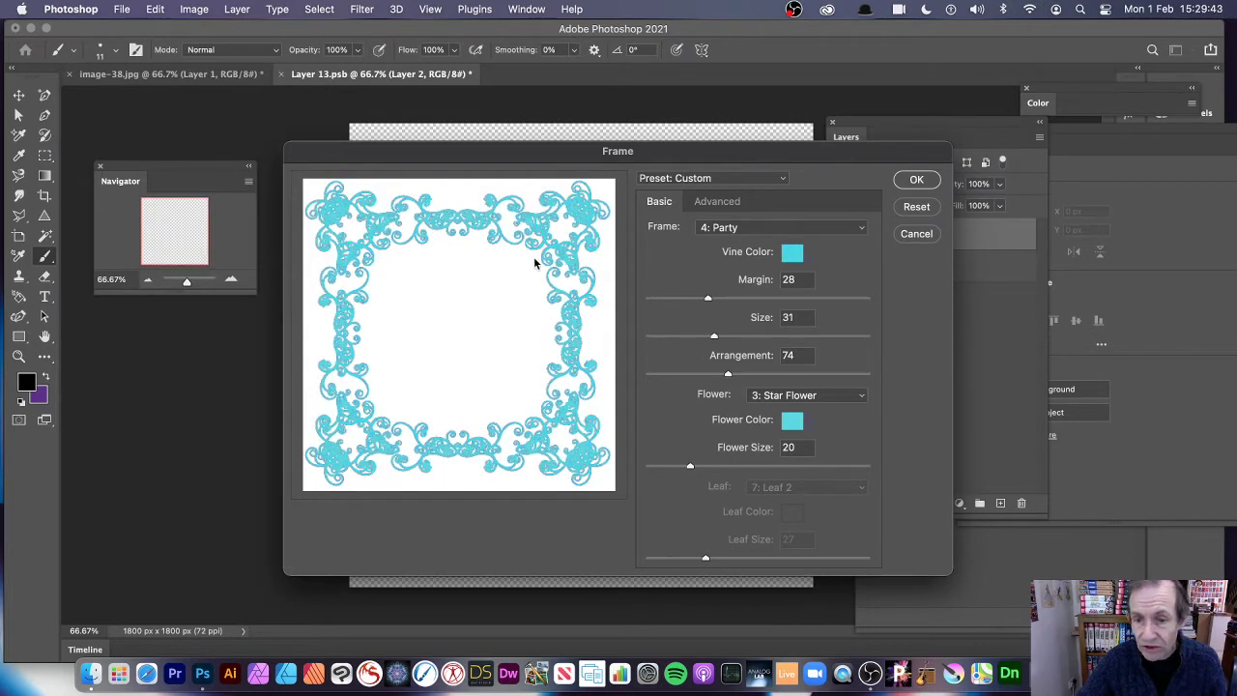
Step: Set the flower colour to a near-black red
left_click(791, 420)
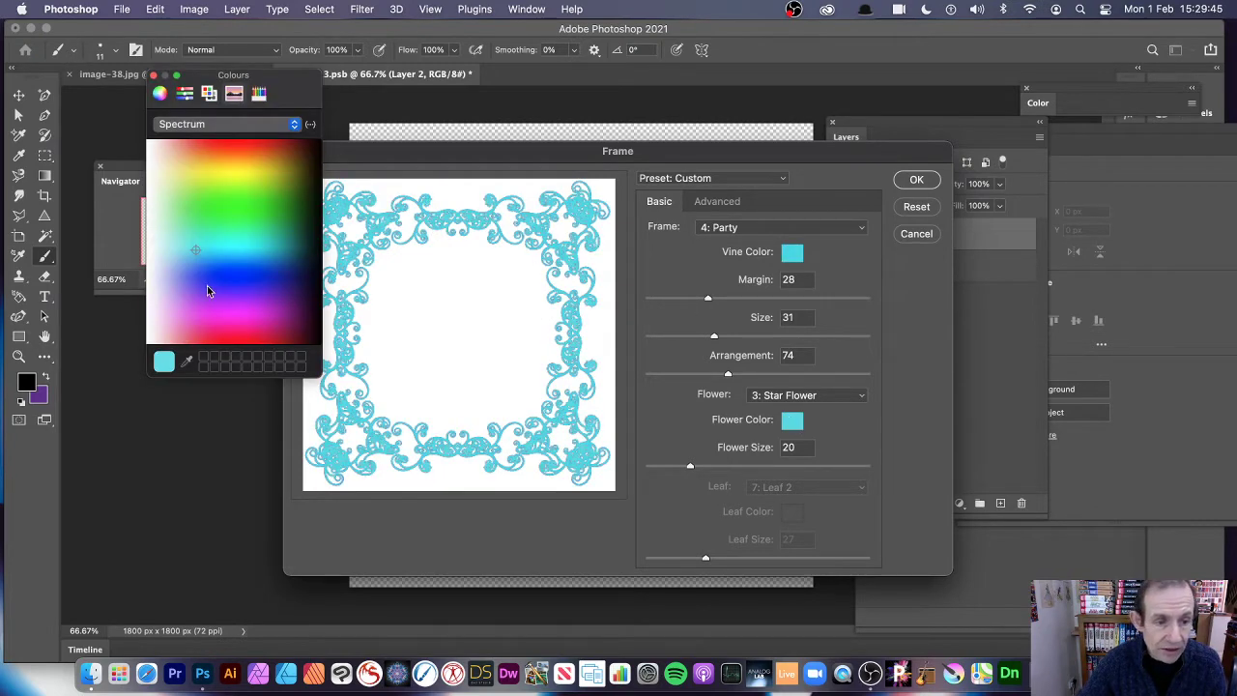
left_click(256, 325)
left_click_drag(255, 324, 311, 336)
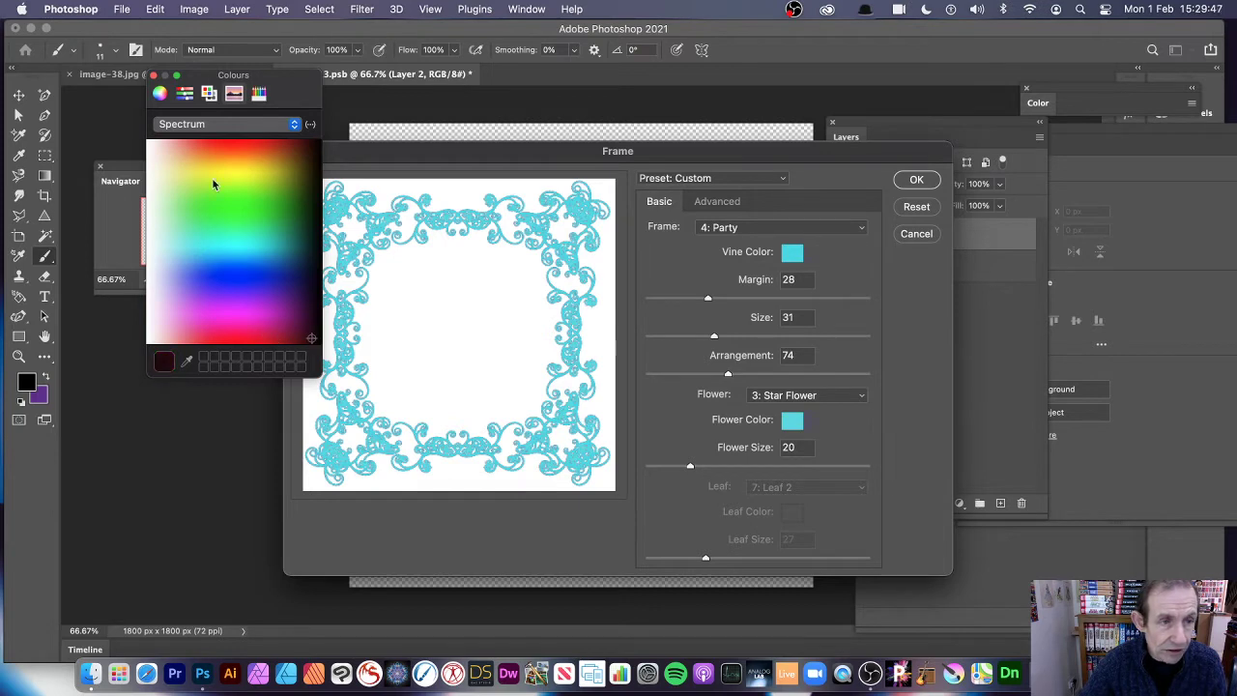
left_click(153, 75)
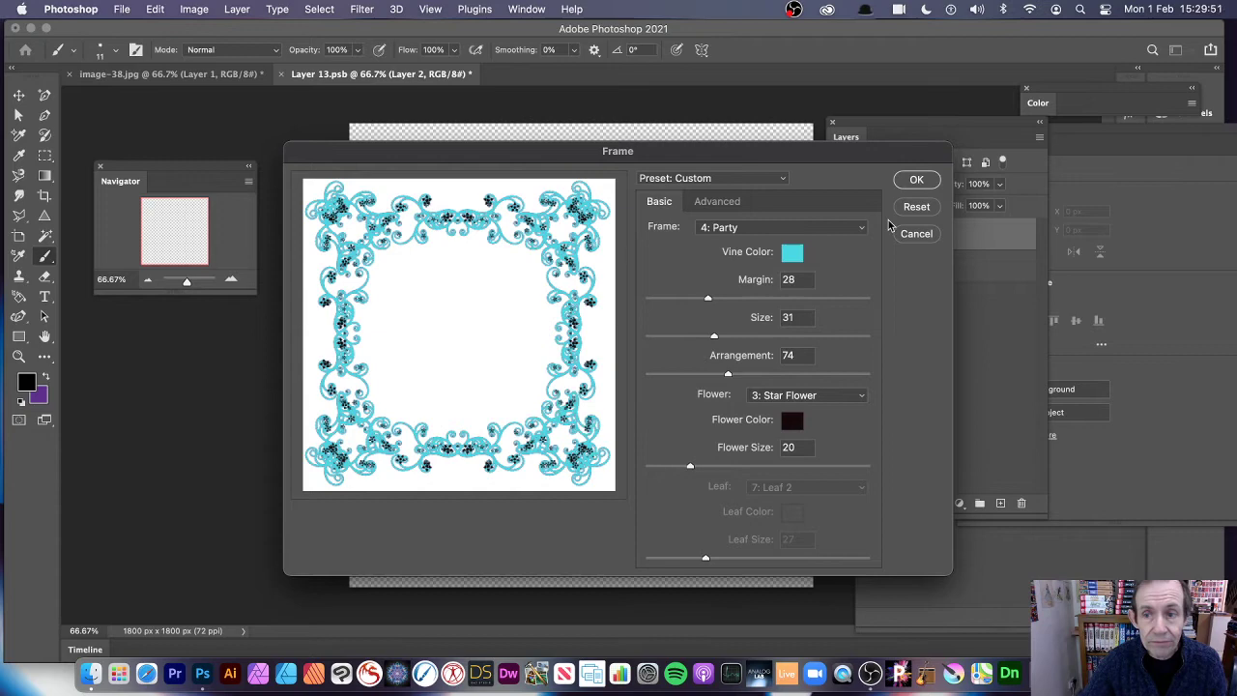
Step: Render the cyan frame onto Layer 2 and give it Bevel & Emboss plus Drop Shadow
left_click(917, 179)
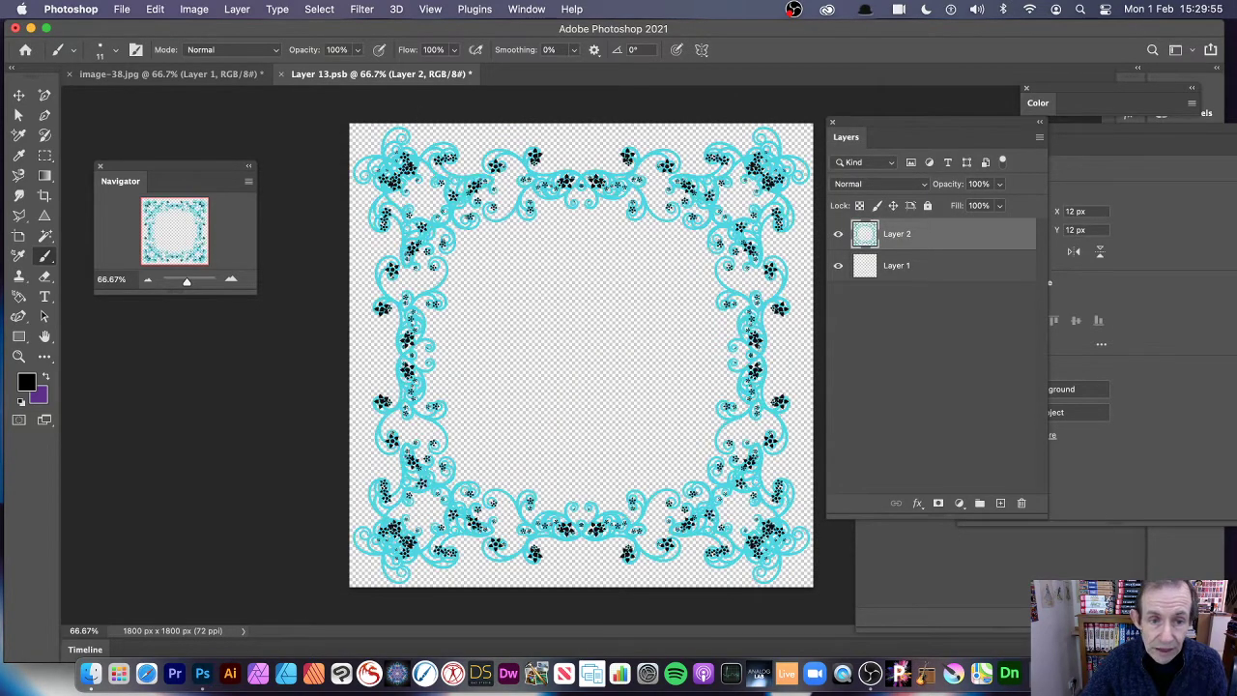
left_click(237, 10)
mouse_move(259, 158)
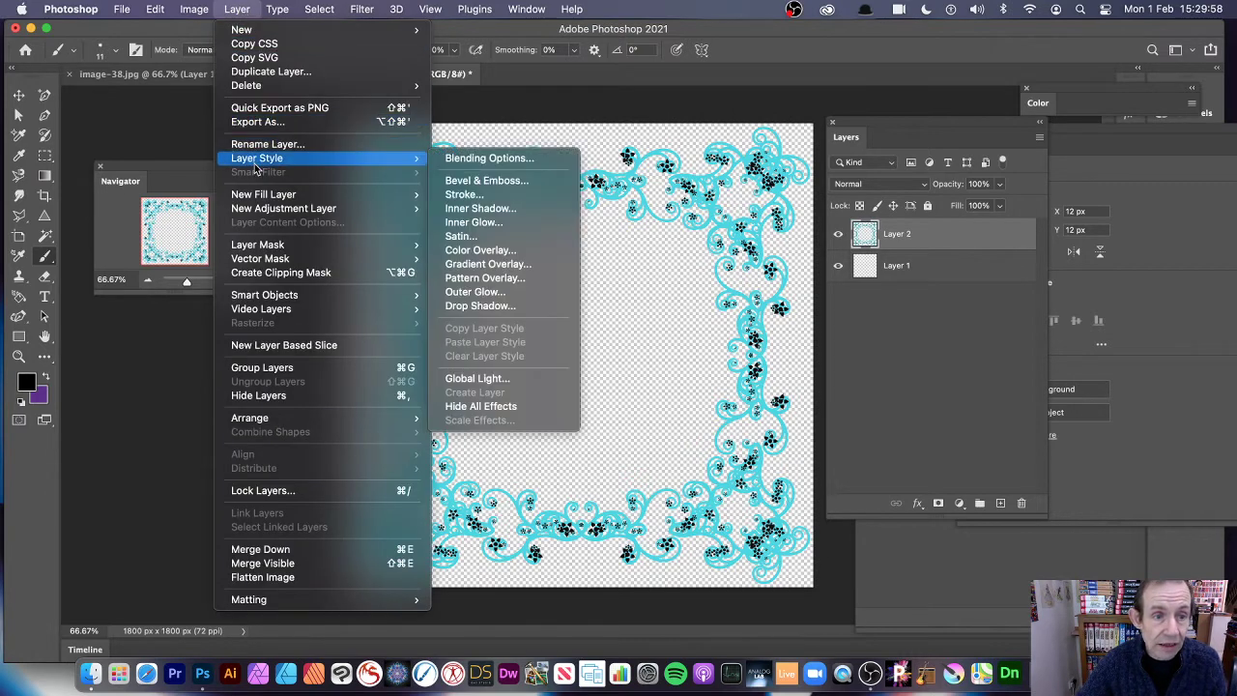
left_click(490, 183)
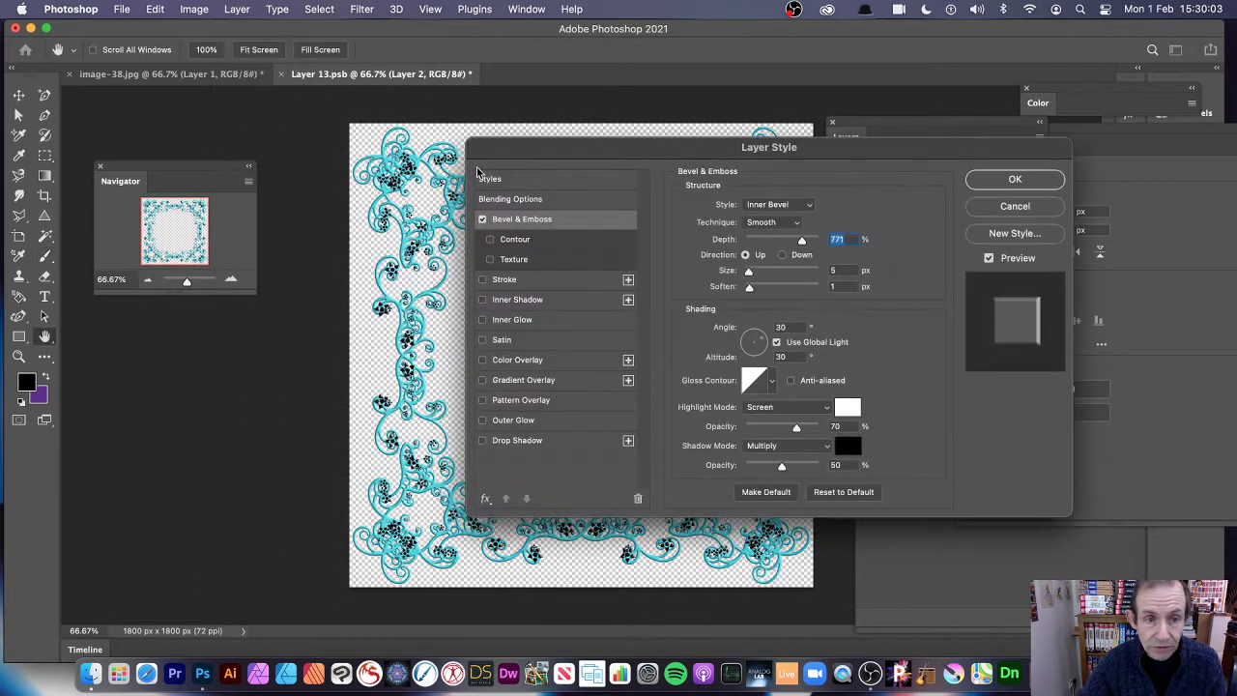
left_click_drag(569, 162, 636, 128)
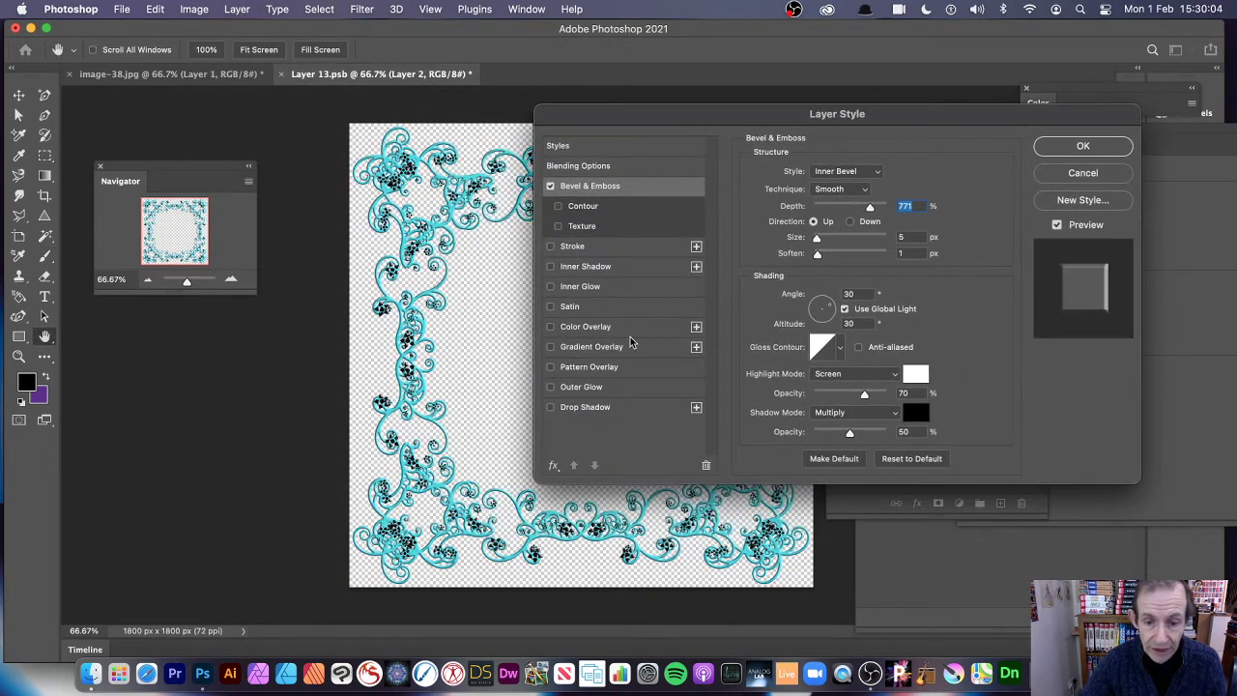
left_click(552, 407)
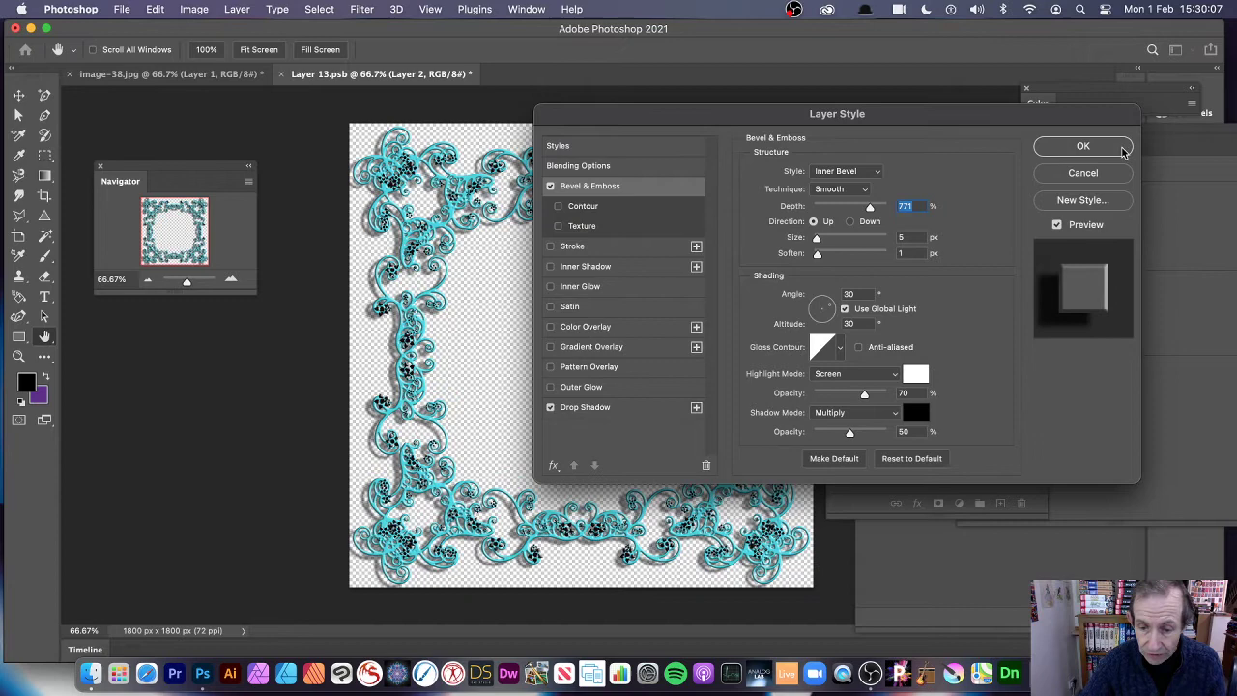
Step: Confirm the layer styles and scale the embossed frame down to about 96%
left_click(1081, 146)
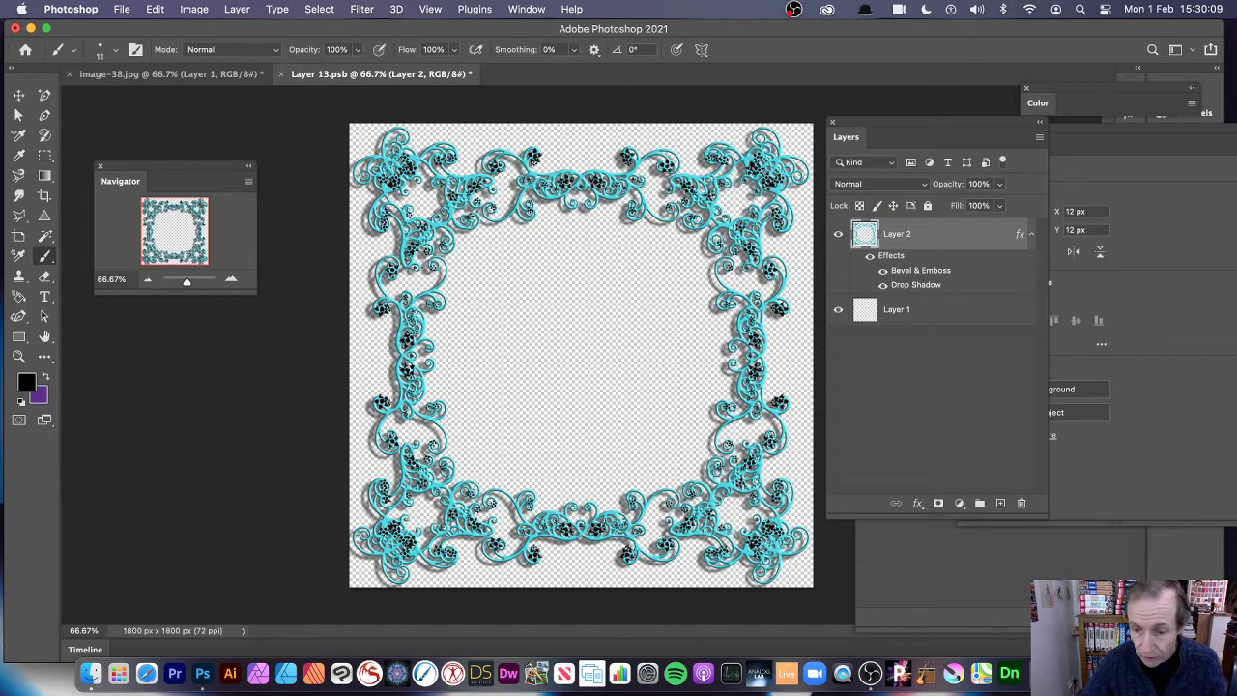
left_click(18, 94)
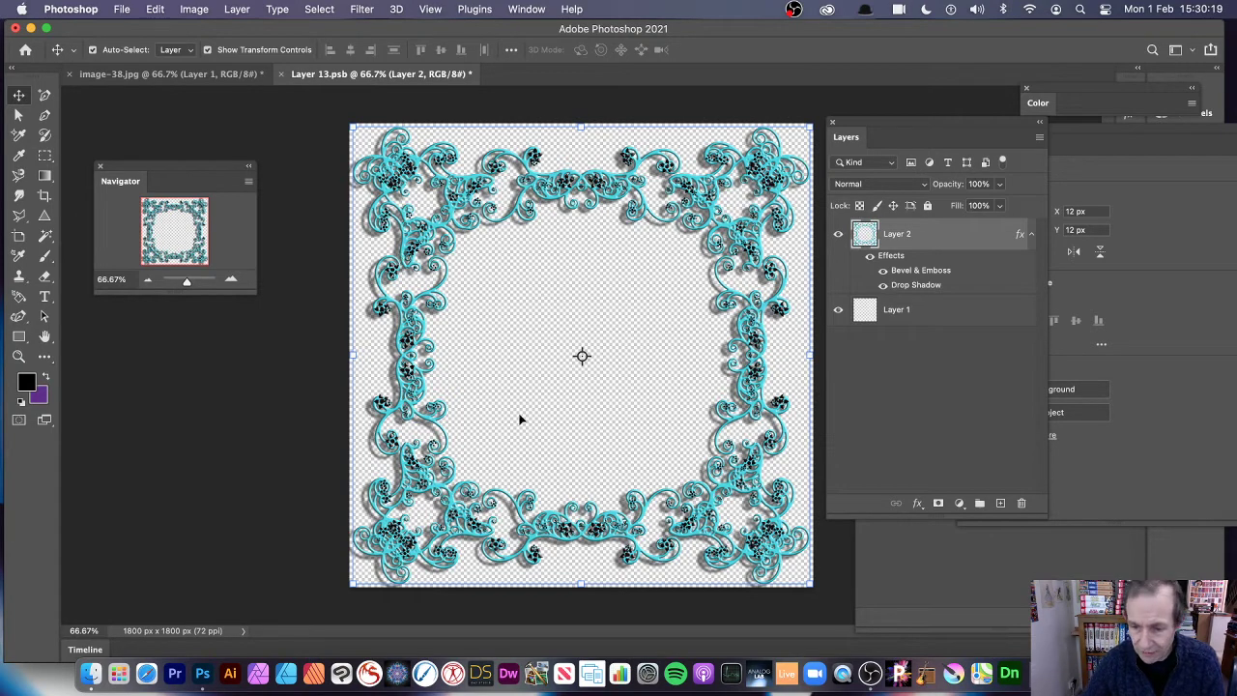
left_click_drag(813, 586, 769, 543)
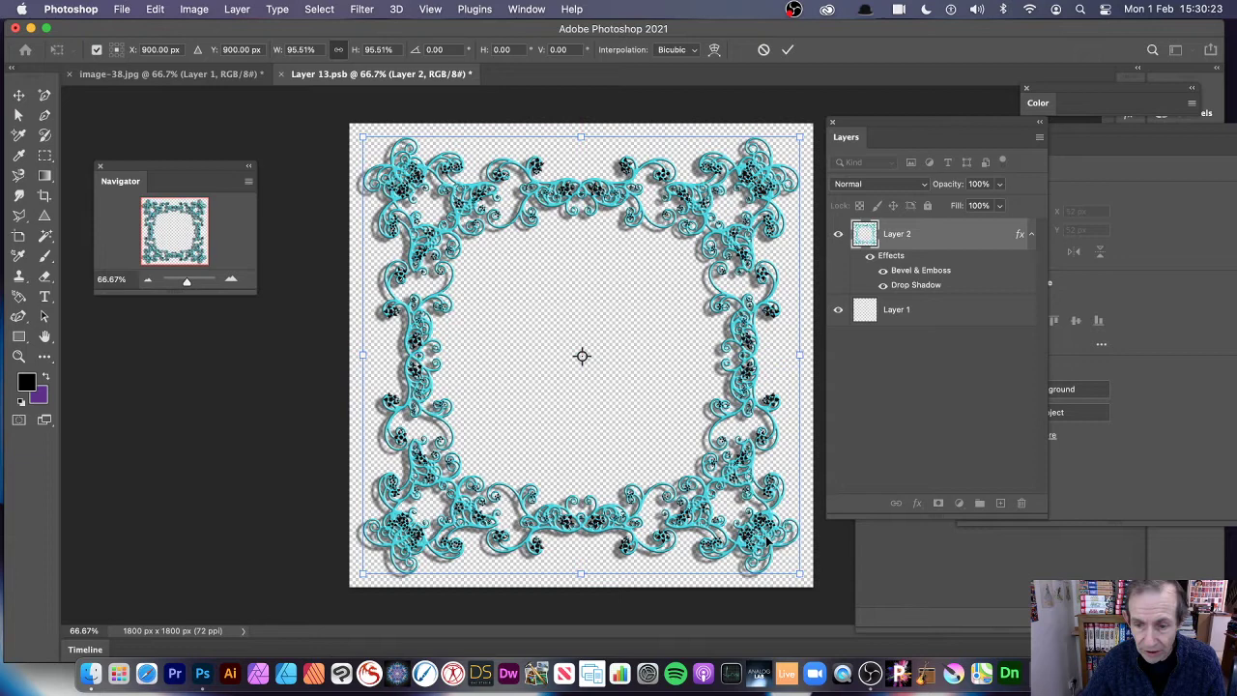
key("Return")
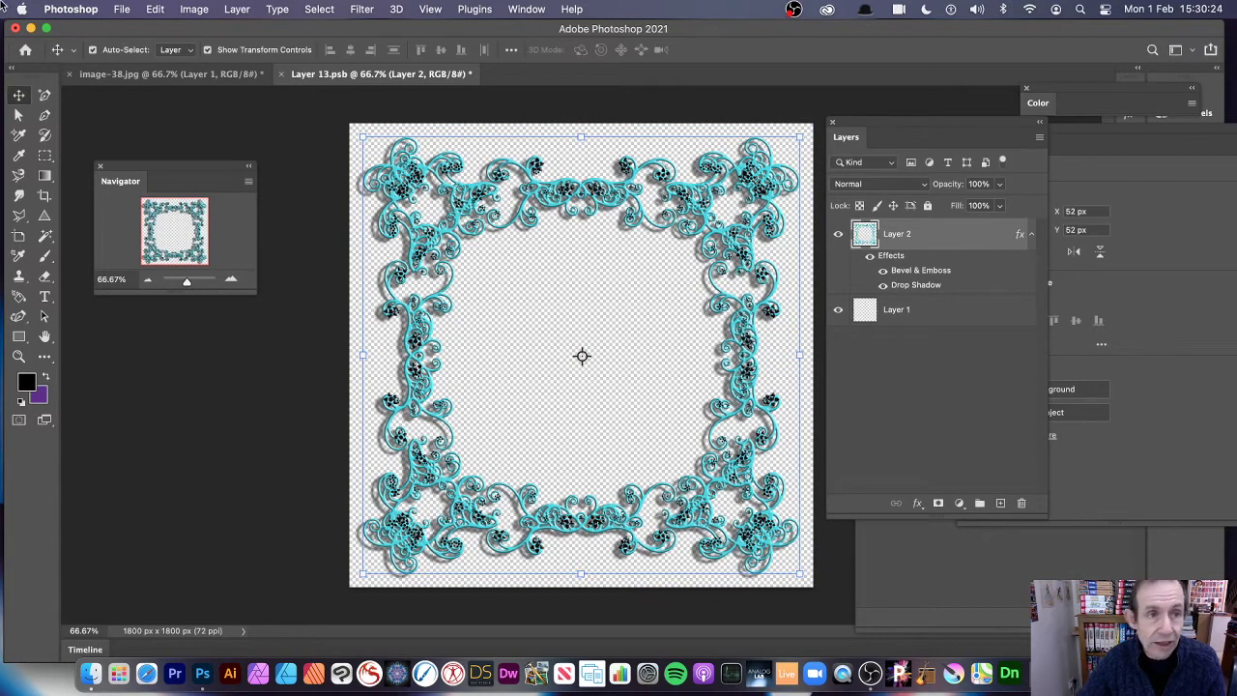
left_click(192, 9)
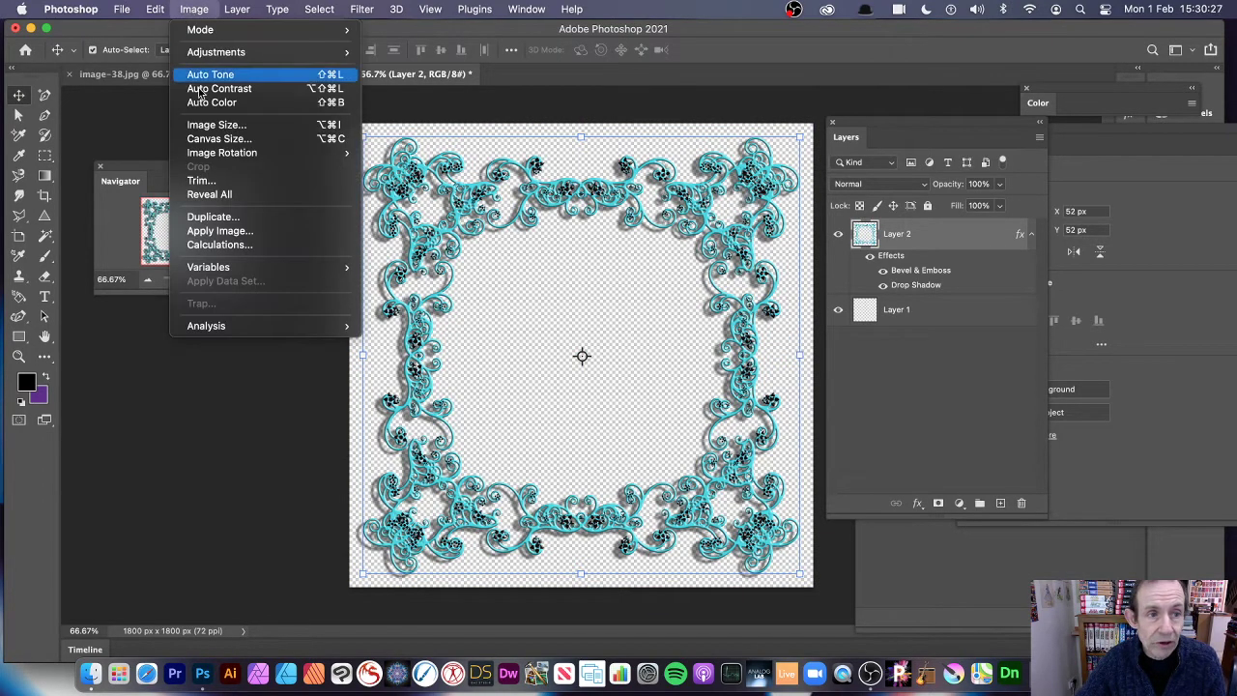
left_click(645, 195)
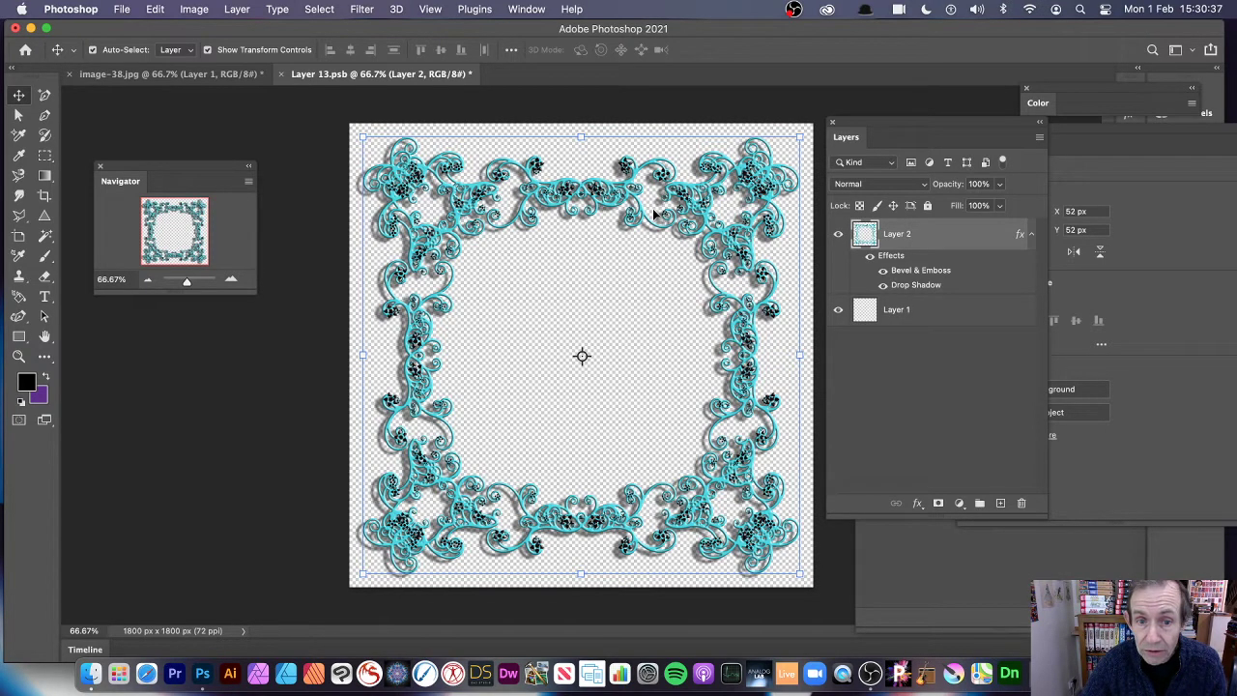
Step: Convert the frame layer, Layer 2, into a smart object
left_click(237, 9)
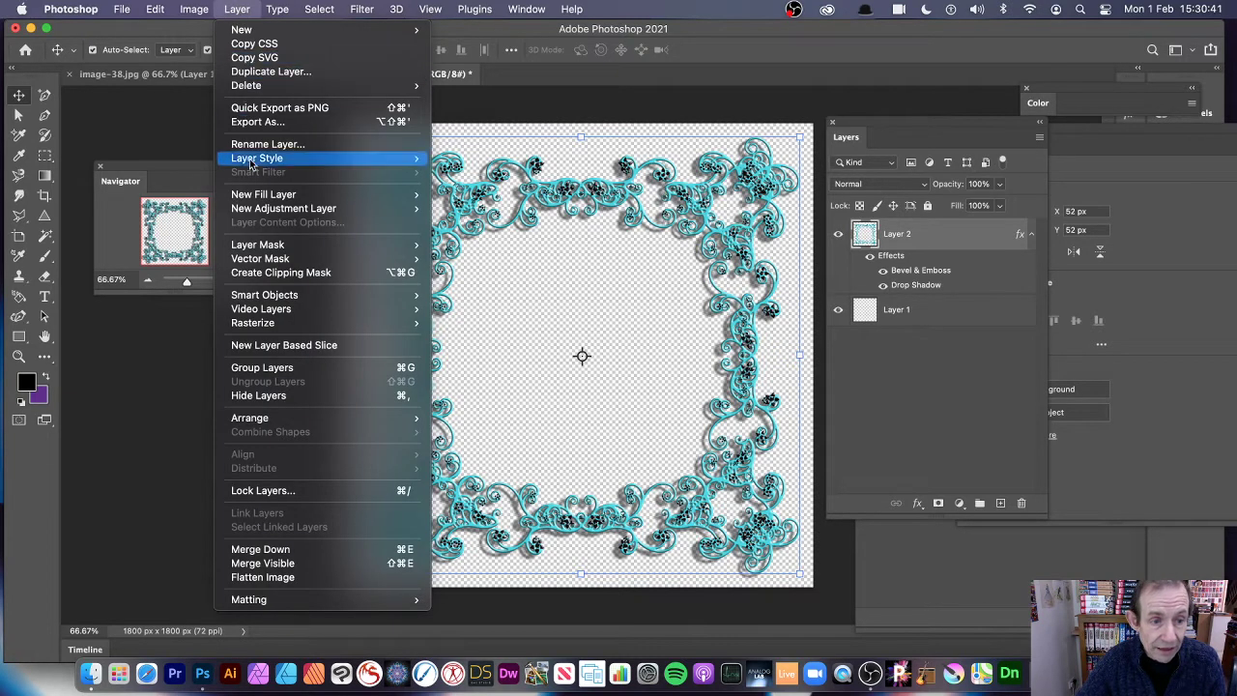
mouse_move(264, 295)
left_click(490, 296)
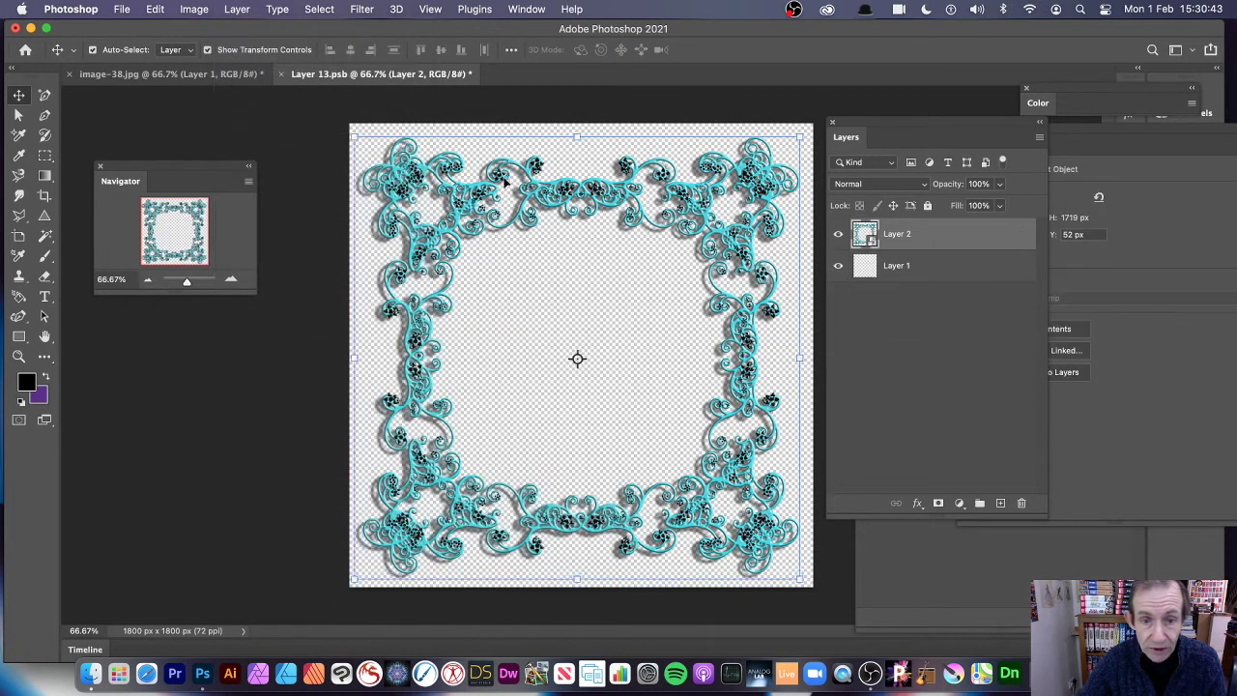
Step: Apply a Twirl distortion with a 90° angle to the frame
left_click(362, 9)
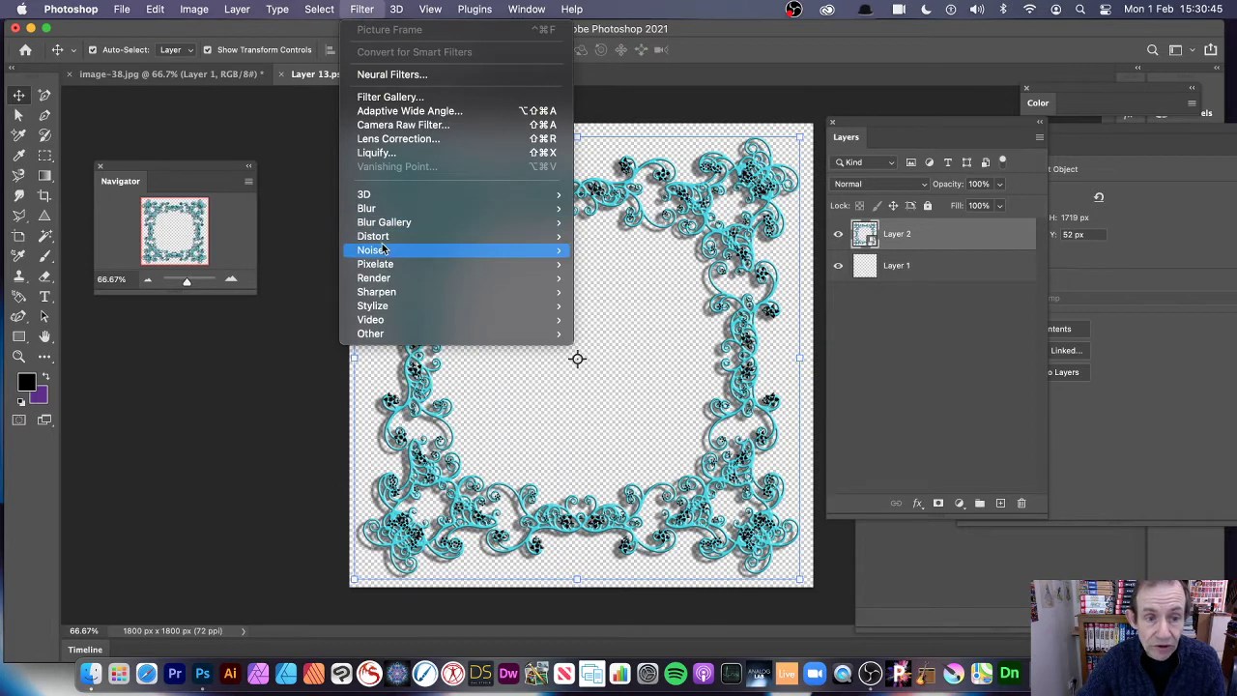
mouse_move(387, 244)
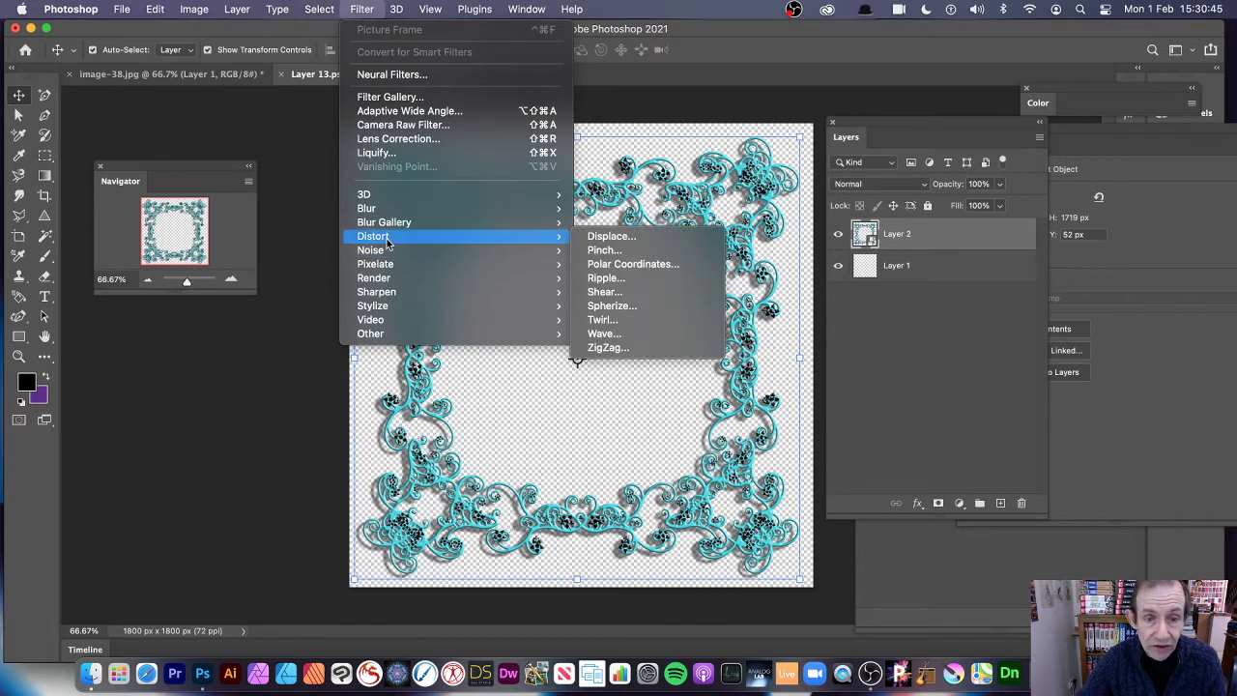
left_click(623, 326)
left_click(849, 436)
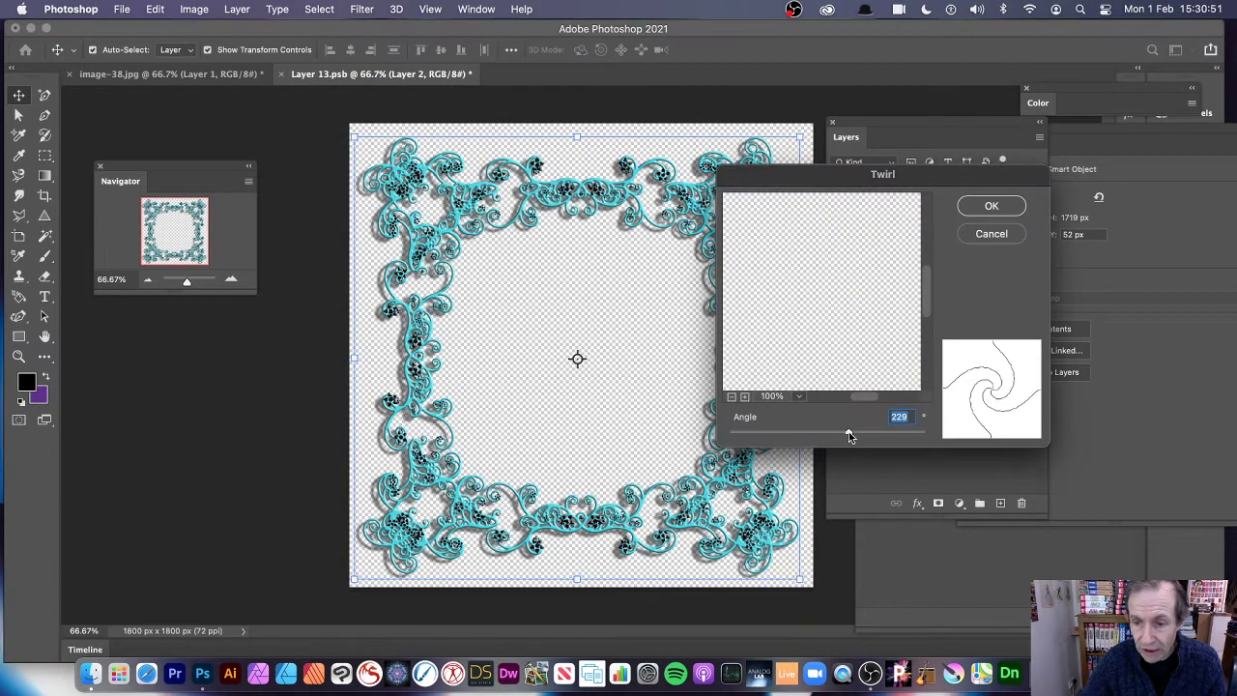
left_click_drag(849, 436, 836, 433)
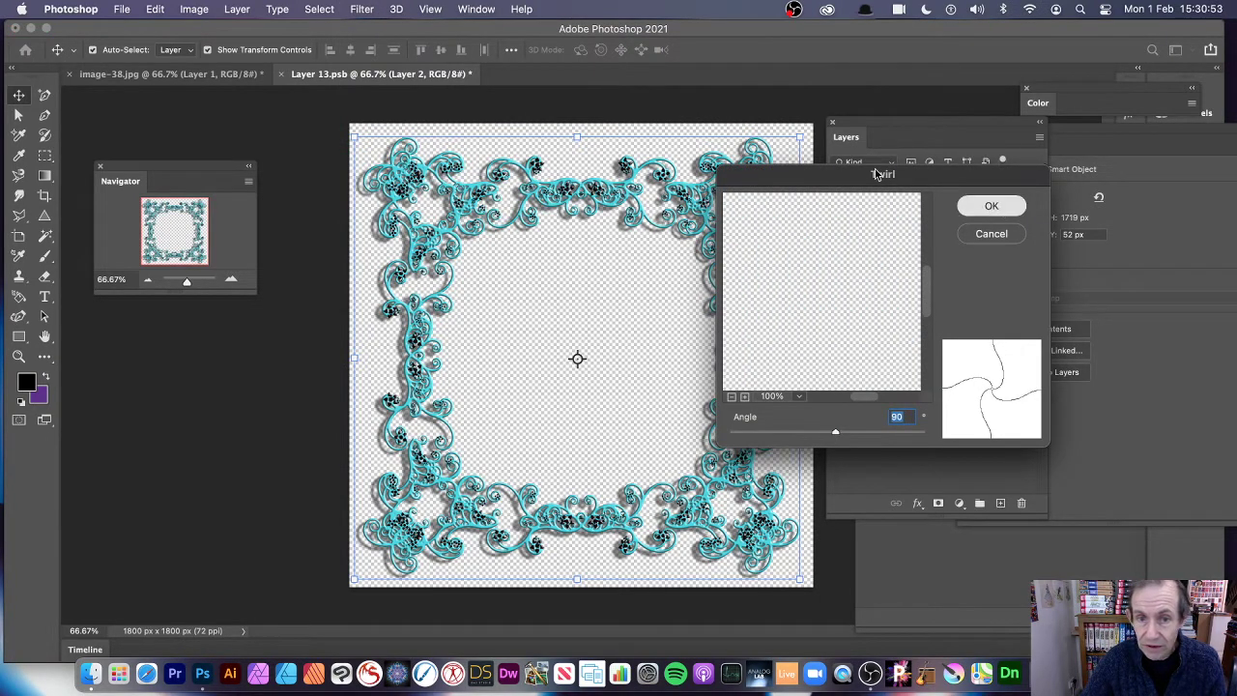
key("Return")
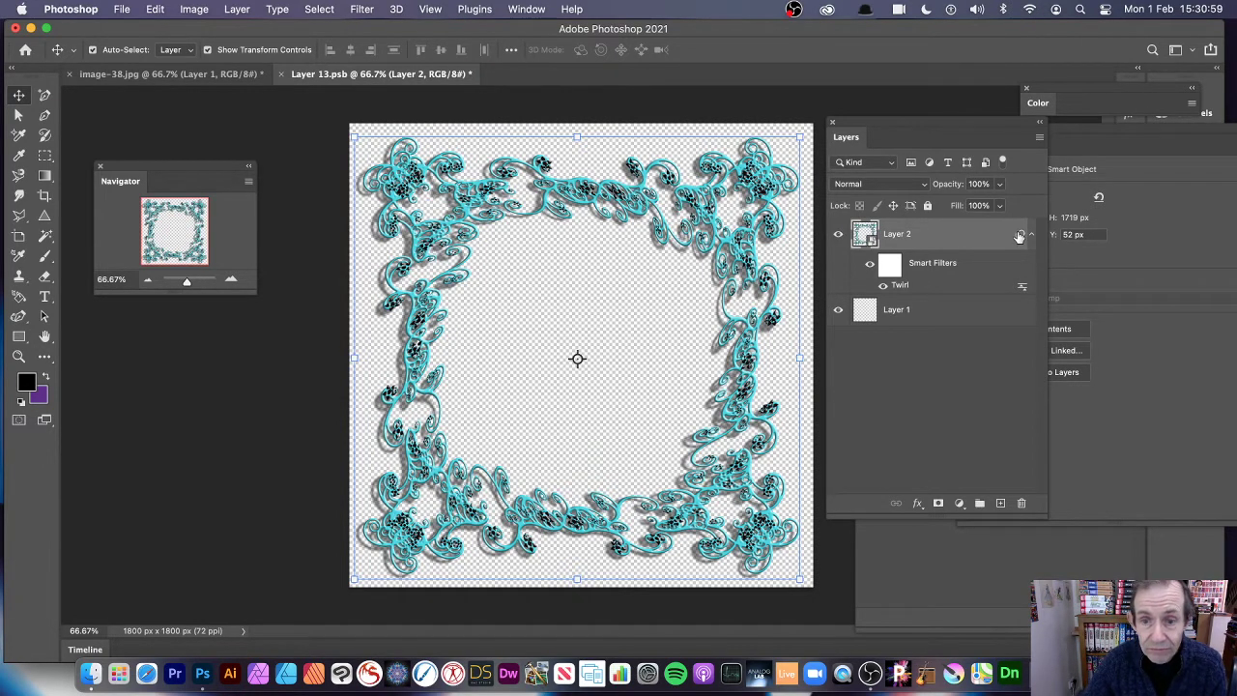
Step: Hide the twirled Layer 2 and deselect it
left_click(839, 237)
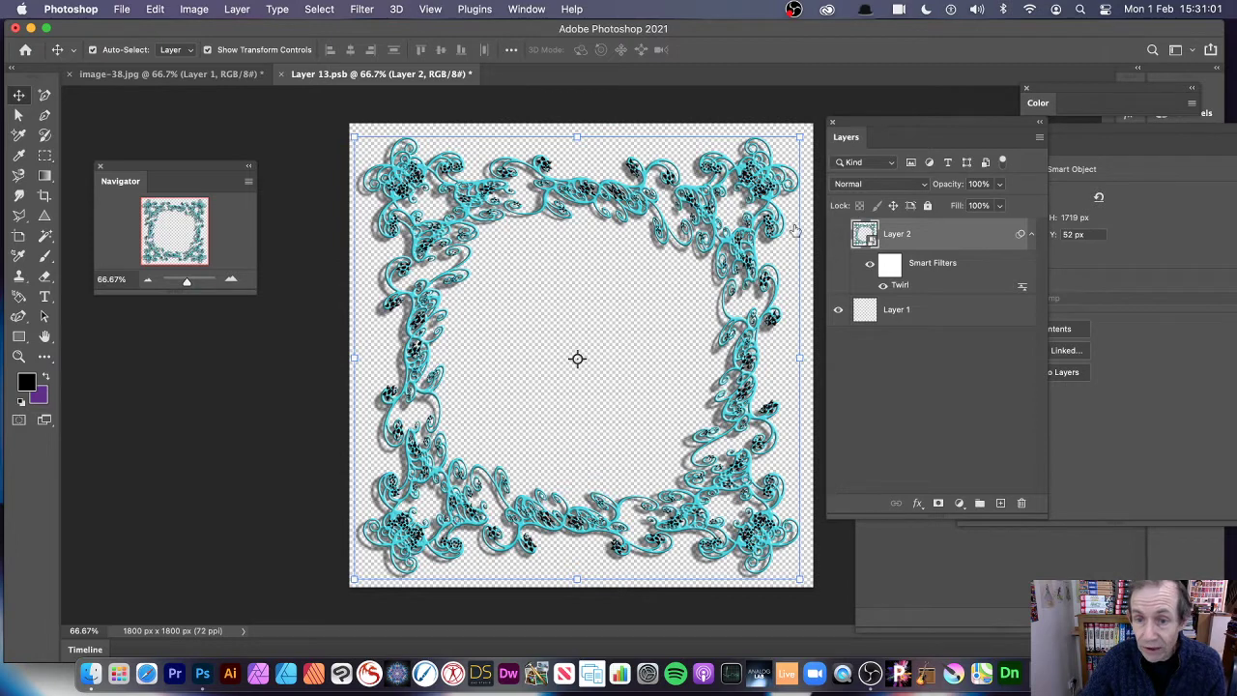
left_click(362, 9)
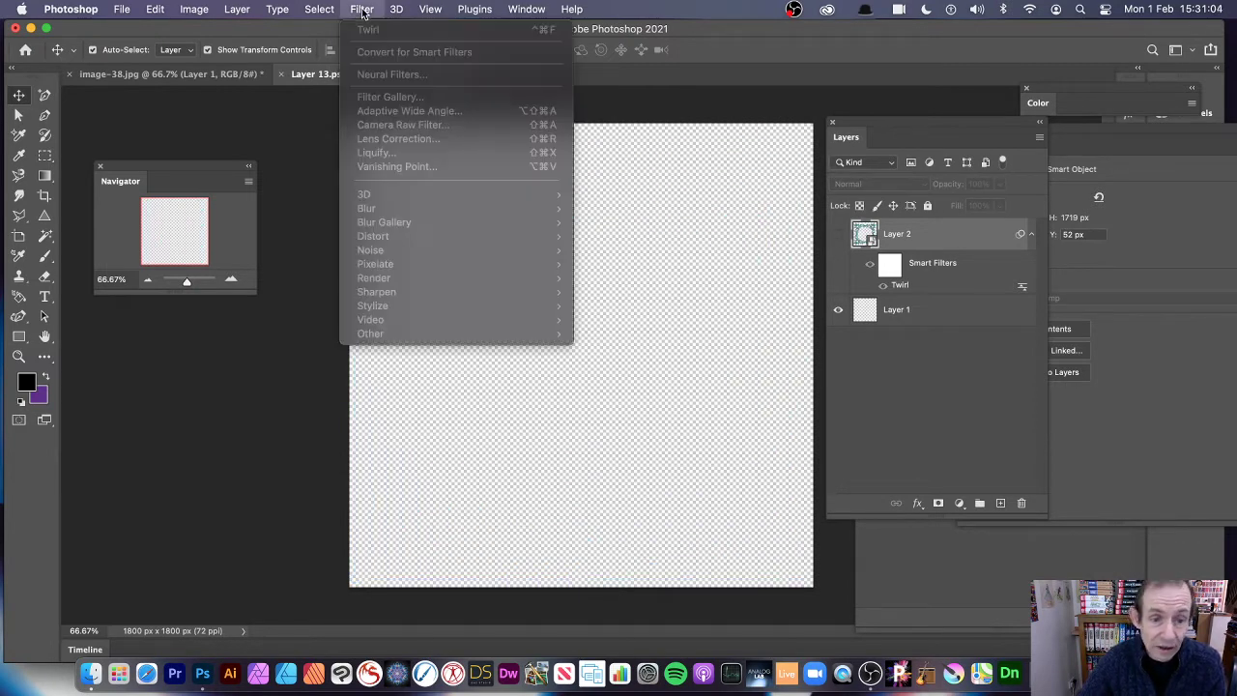
left_click(753, 446)
left_click(690, 378)
Step: Add a new empty layer named Layer 3 above Layer 2
left_click(237, 10)
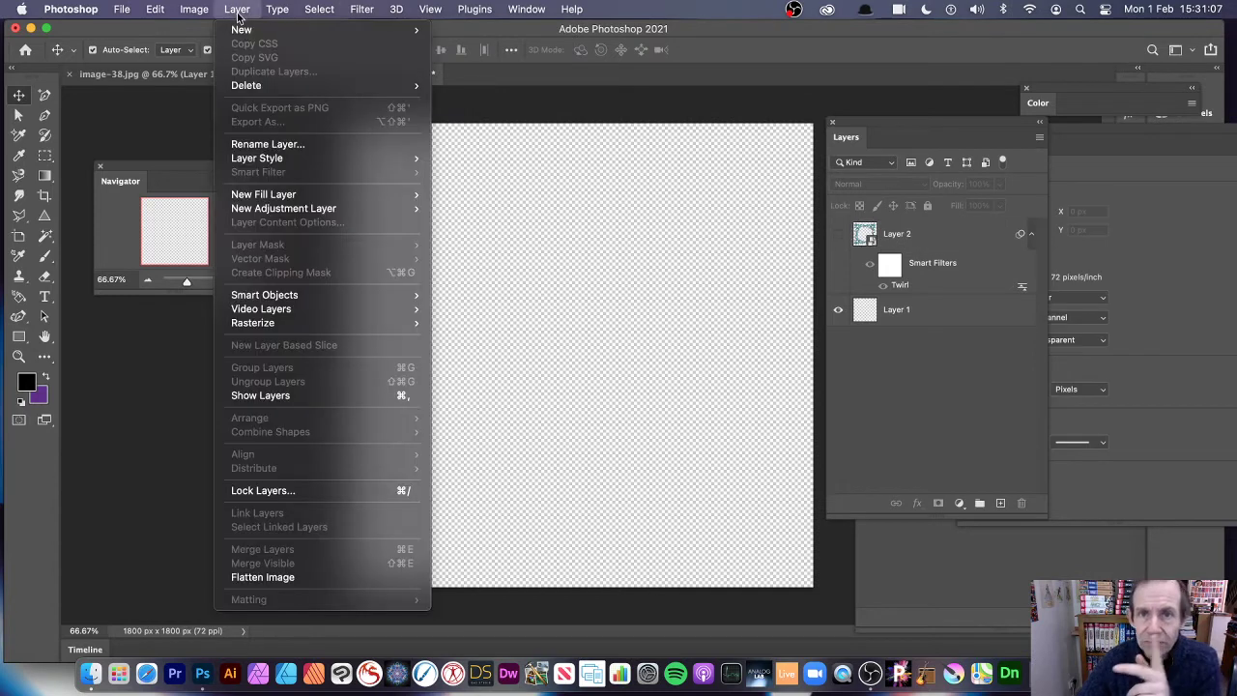
mouse_move(241, 29)
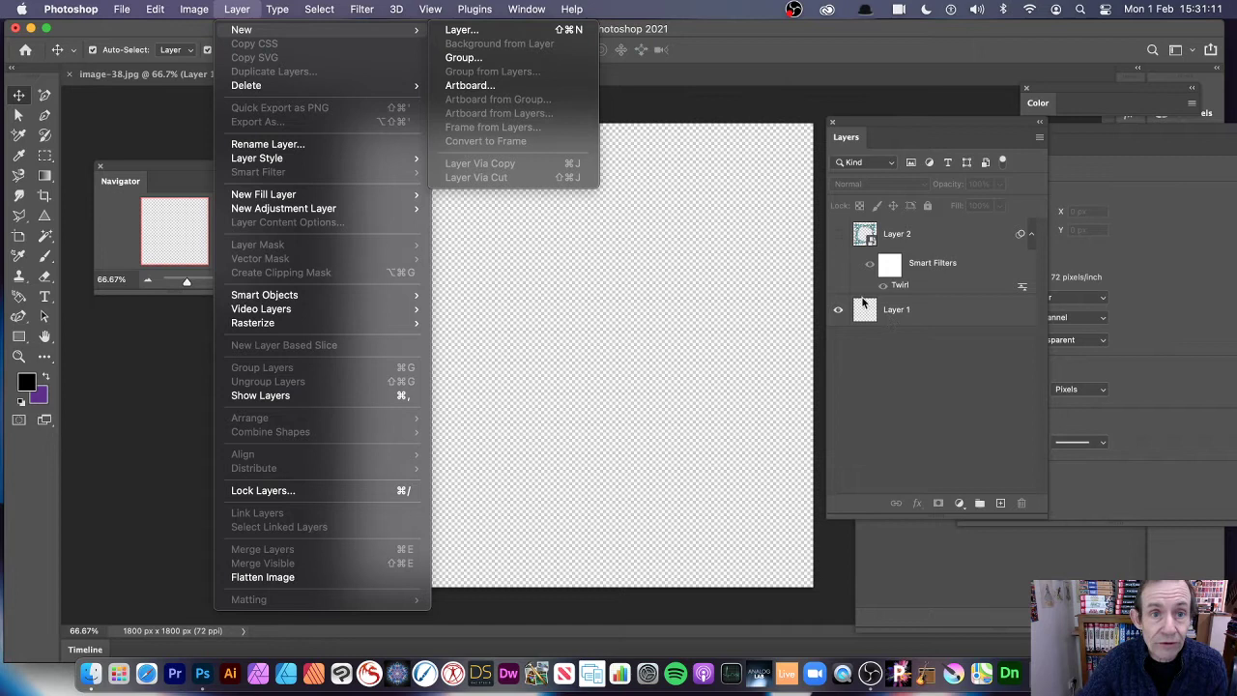
left_click(462, 29)
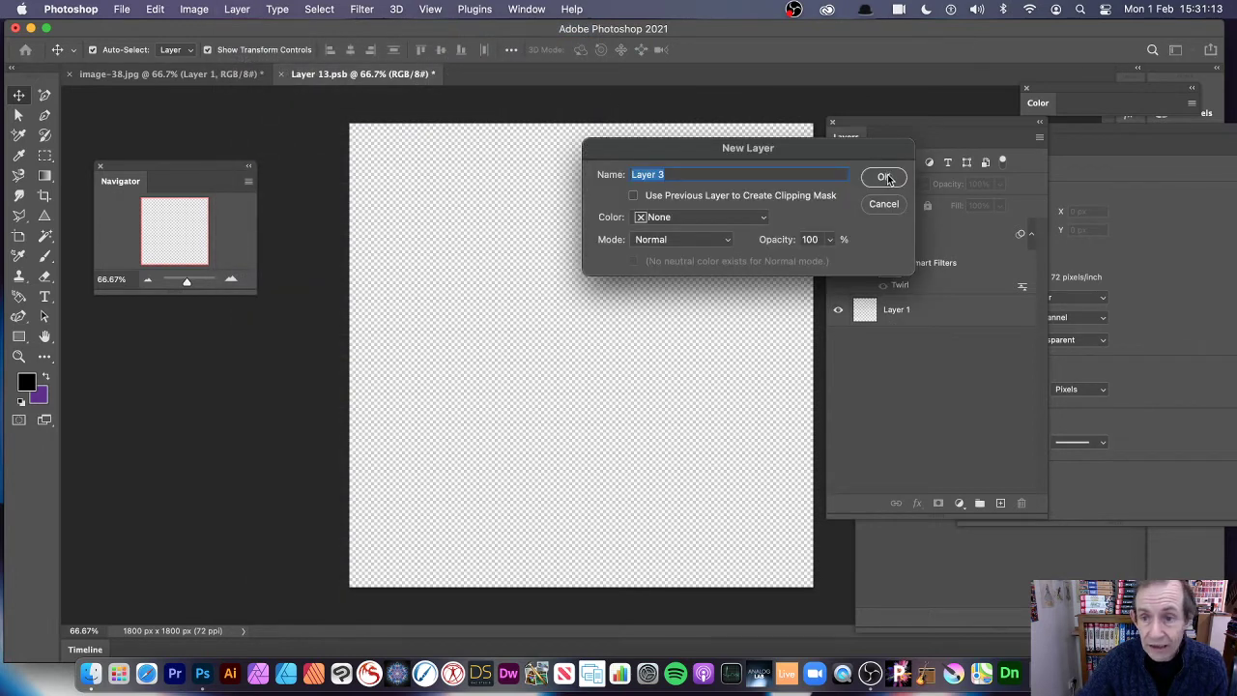
left_click(883, 177)
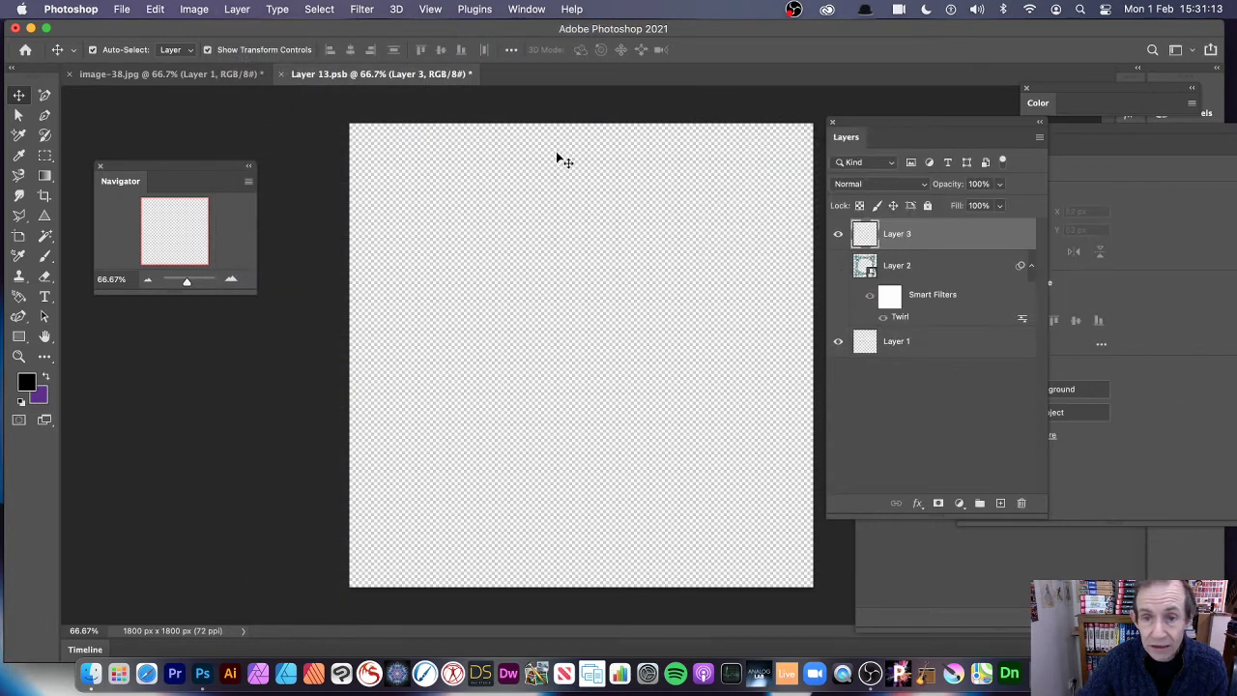
left_click(368, 10)
Step: Render a 17: Simple Lace picture frame on Layer 3 with Margin 37, Size 20 and Arrangement 117
mouse_move(382, 281)
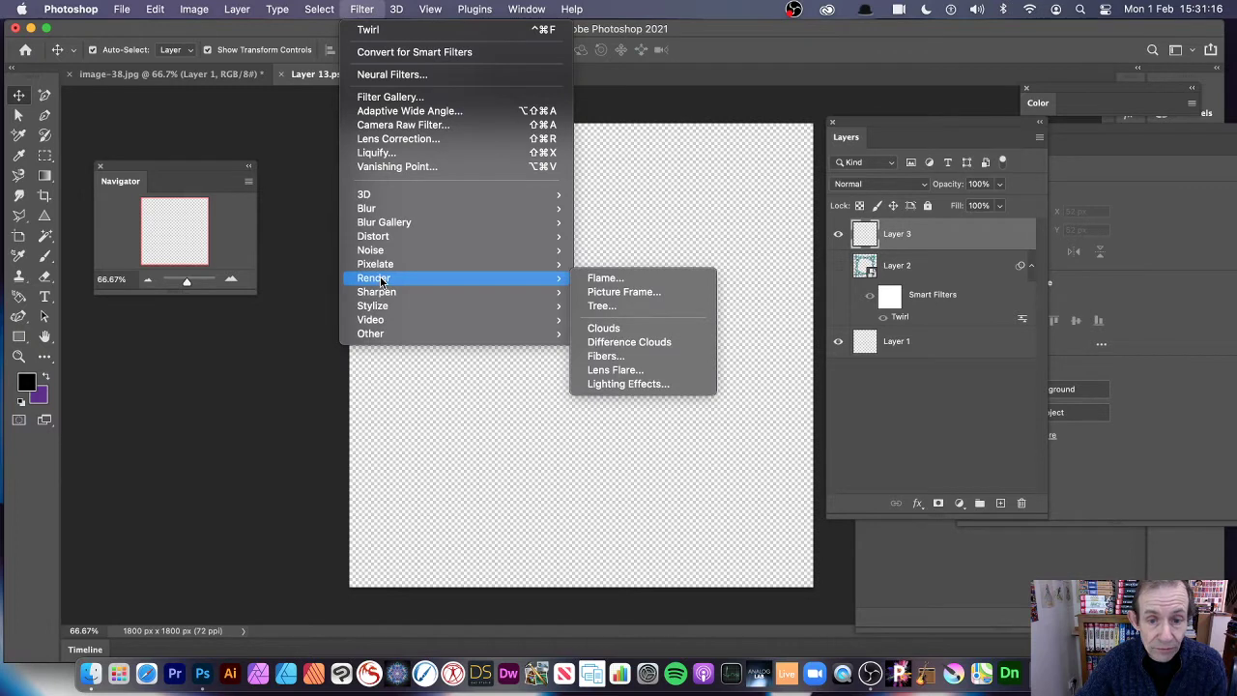
left_click(664, 292)
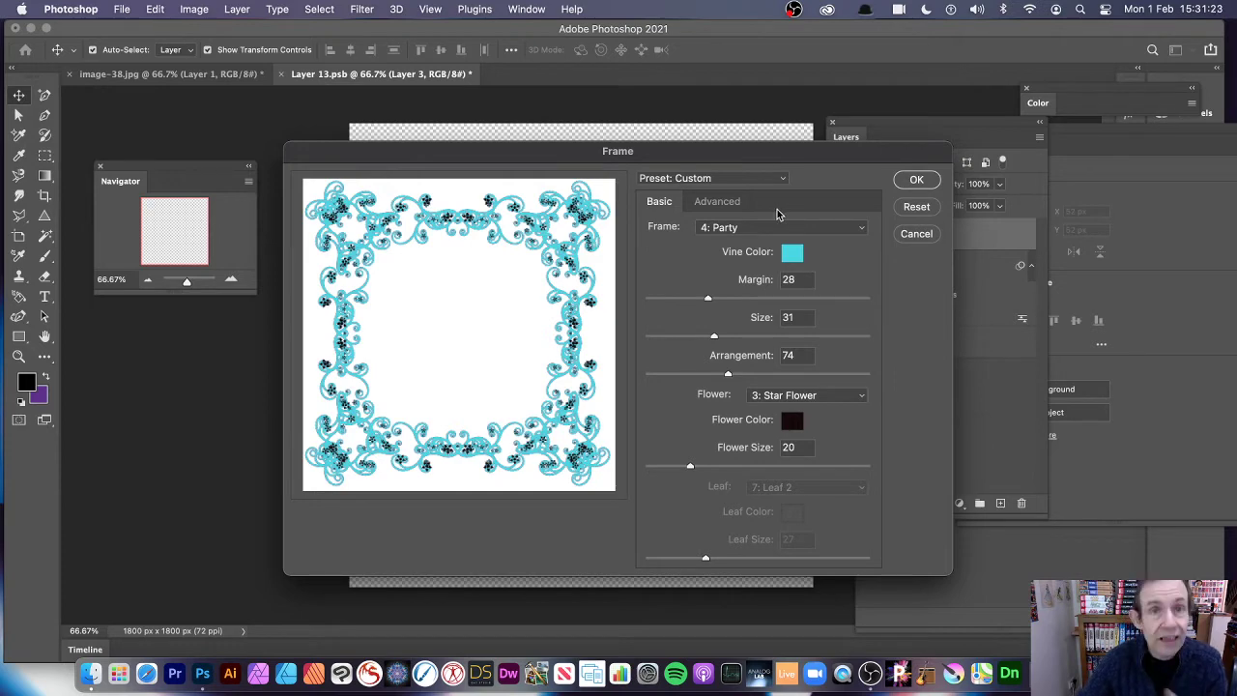
left_click(757, 230)
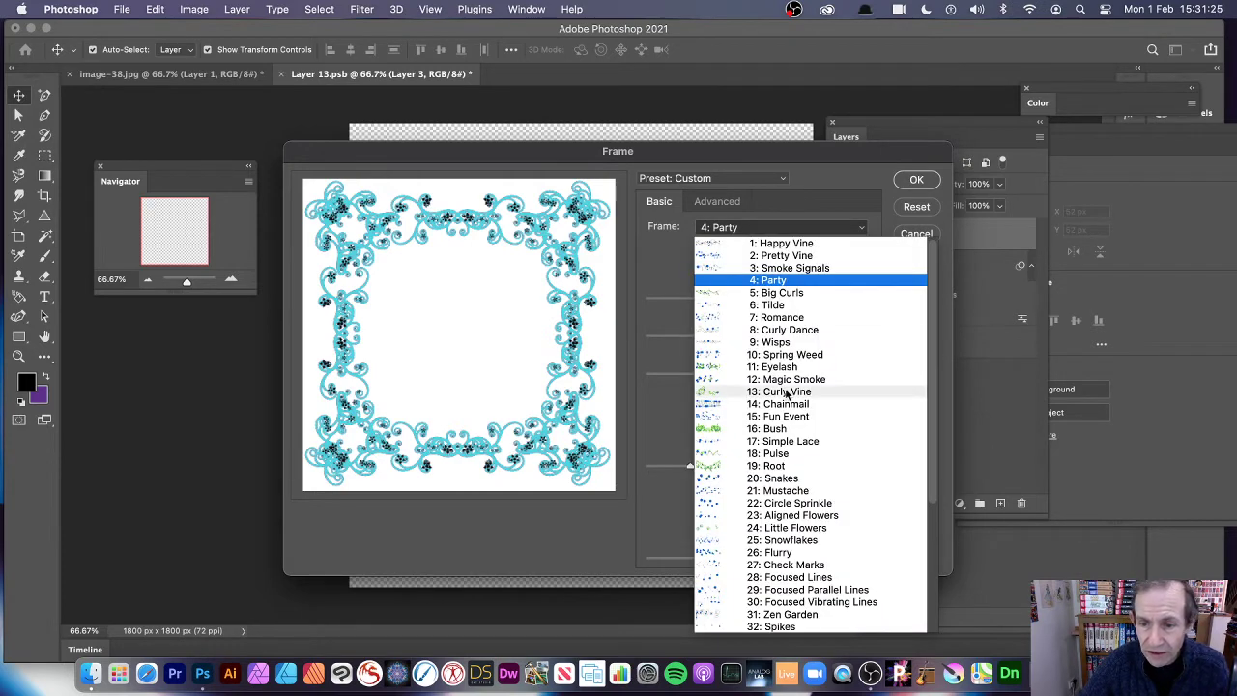
left_click(787, 394)
left_click(763, 228)
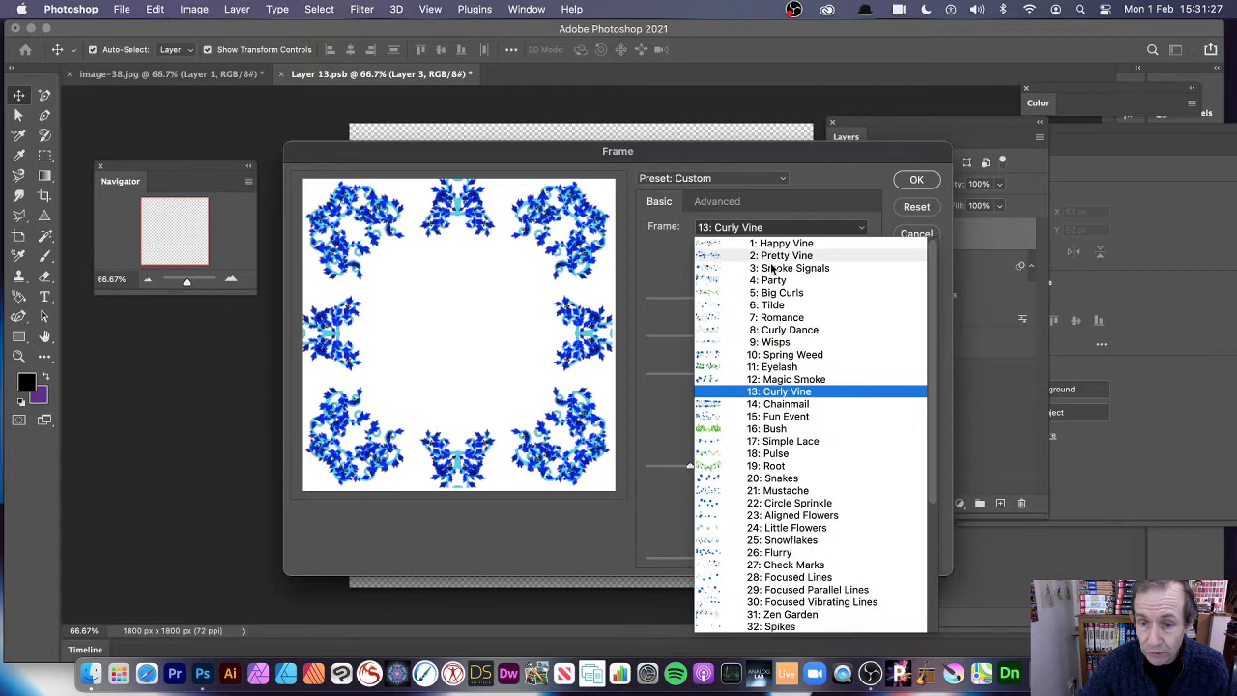
left_click(789, 441)
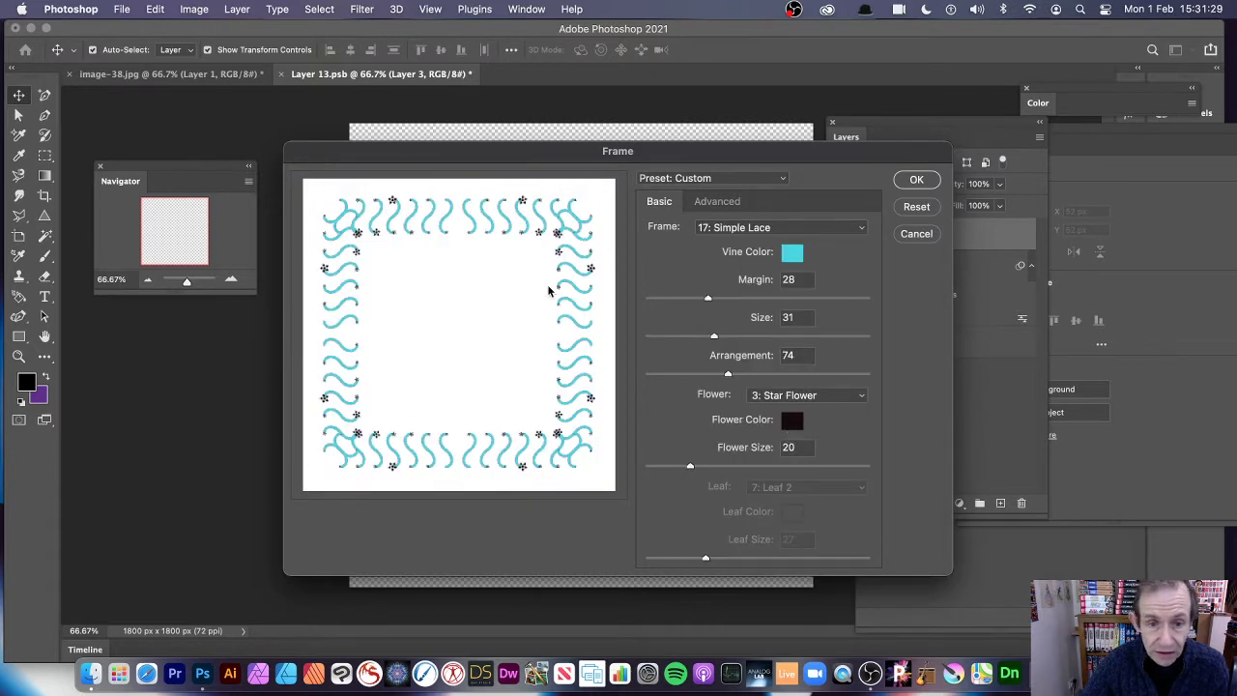
left_click_drag(721, 297, 776, 376)
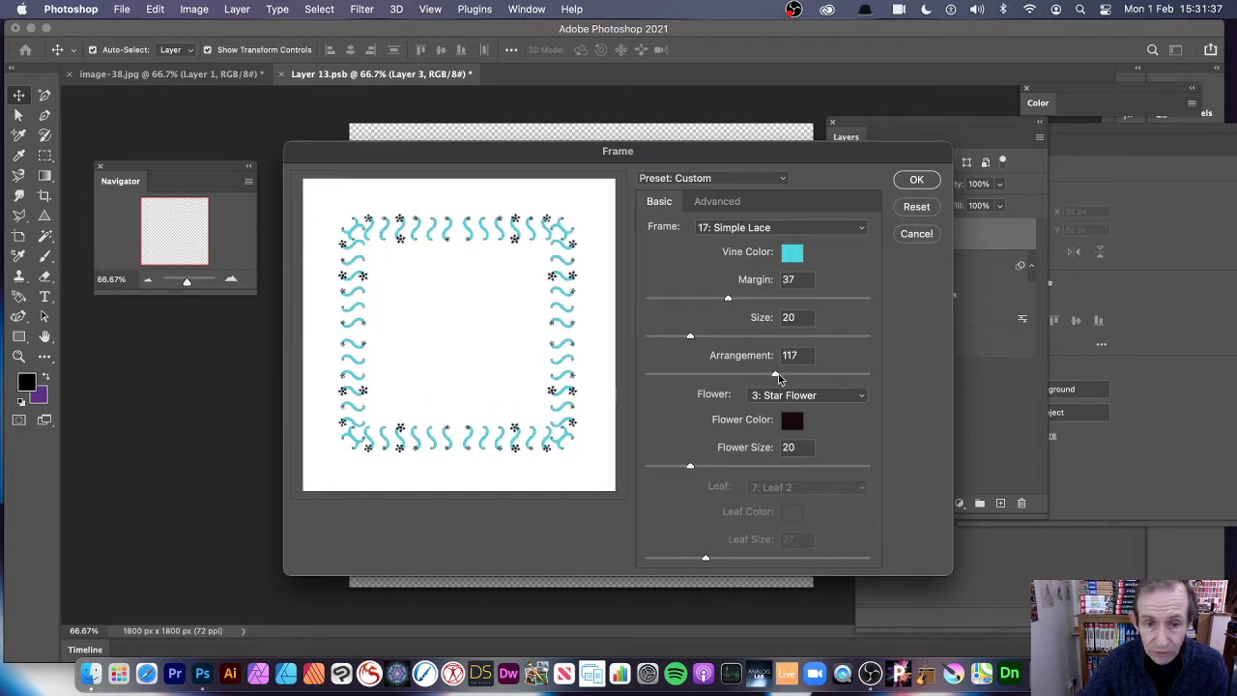
left_click(898, 180)
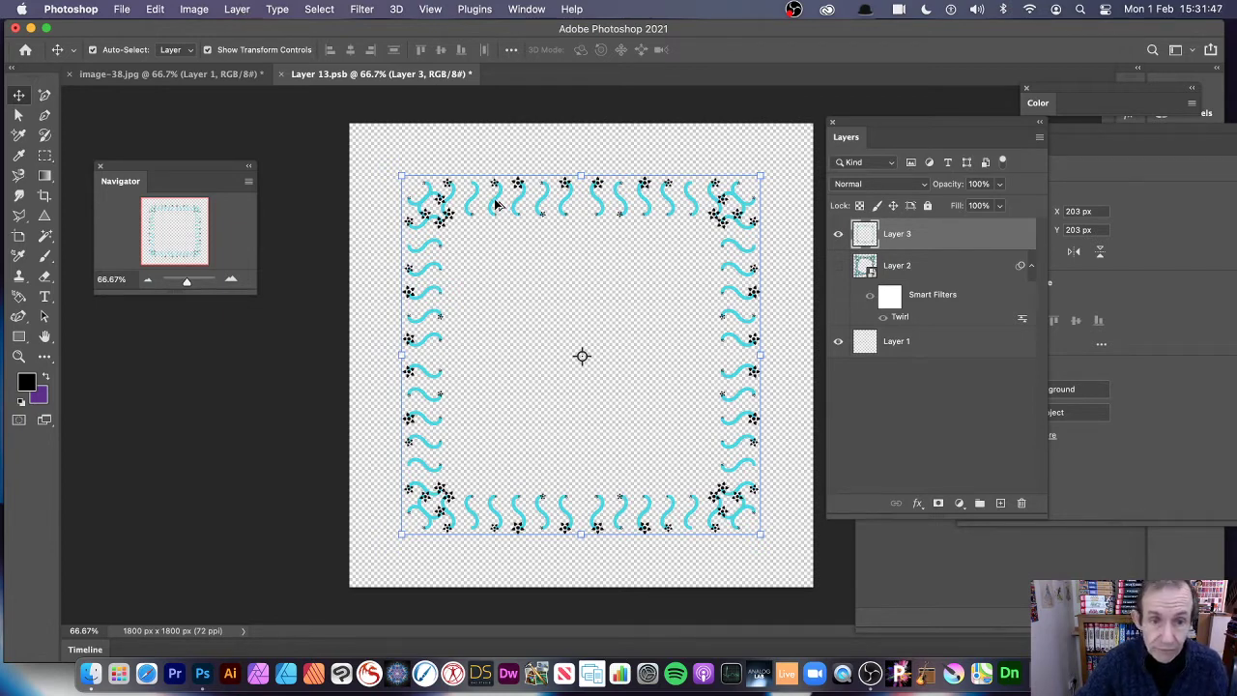
Step: Duplicate the lace frame as Layer 3 copy, scaled to 76.5%, centred and rotated 31°
left_click_drag(495, 203, 530, 243)
key("super+t")
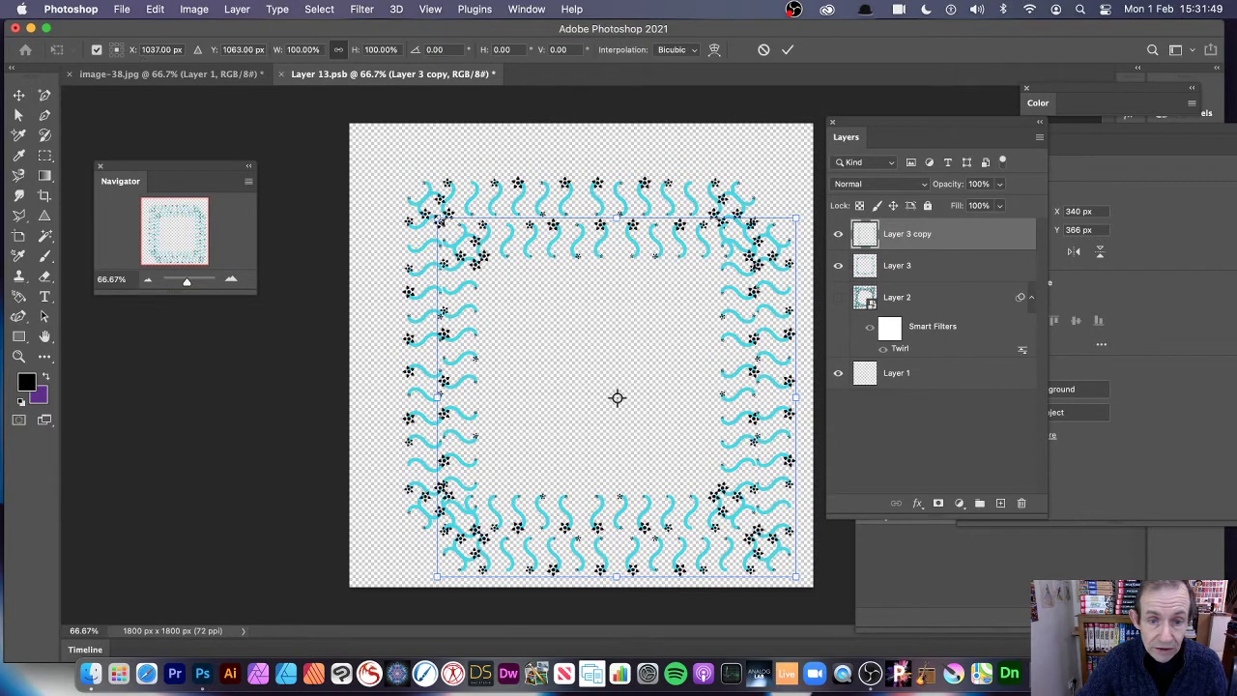
left_click_drag(438, 220, 515, 297)
left_click_drag(591, 317, 515, 240)
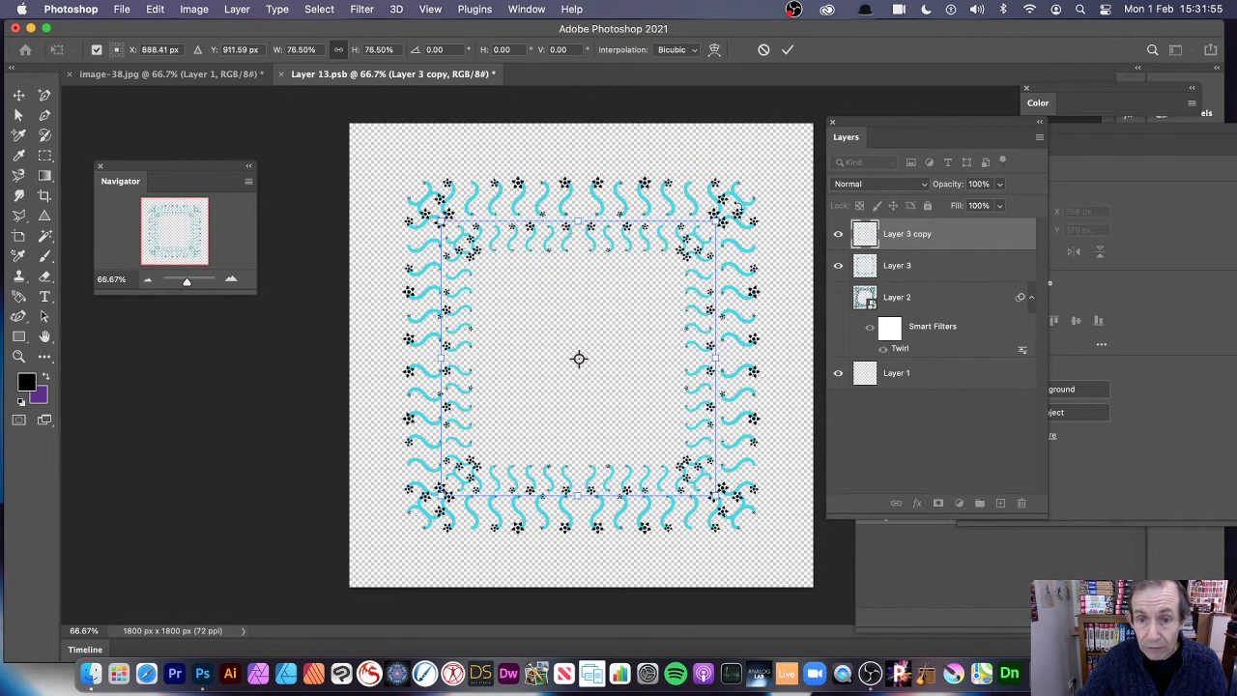
left_click_drag(739, 205, 808, 306)
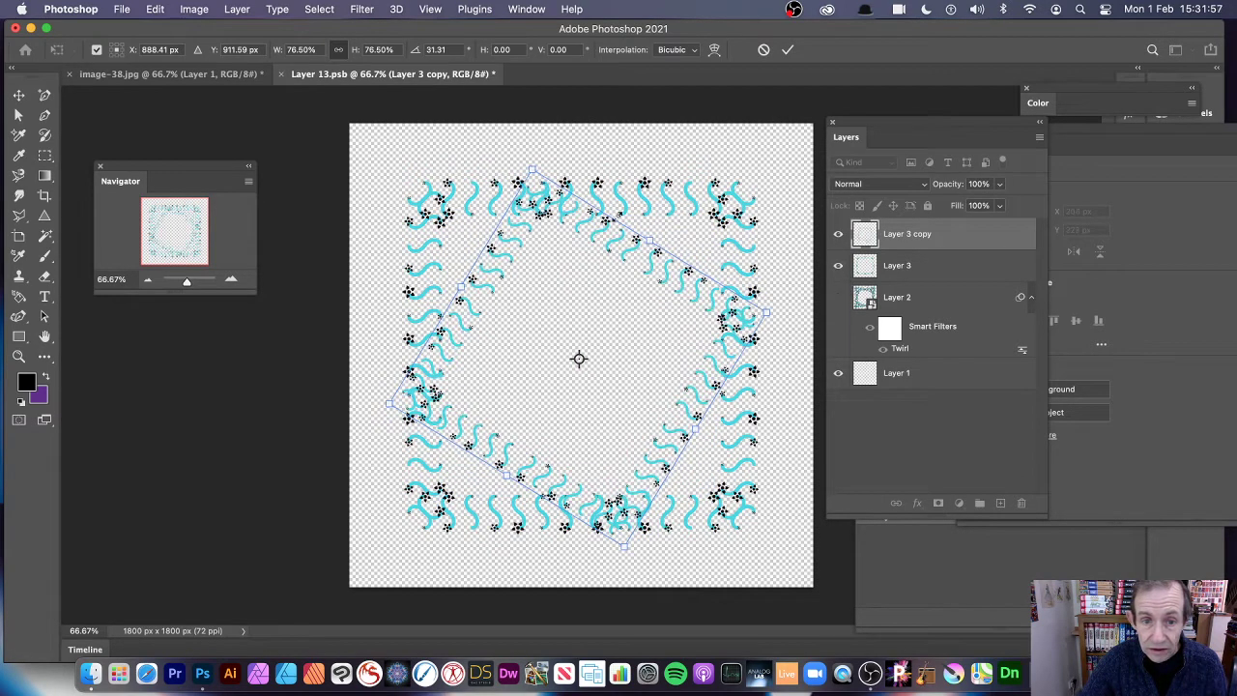
key("Return")
Step: Give Layer 3 copy a Bevel & Emboss layer style with default settings
left_click(237, 9)
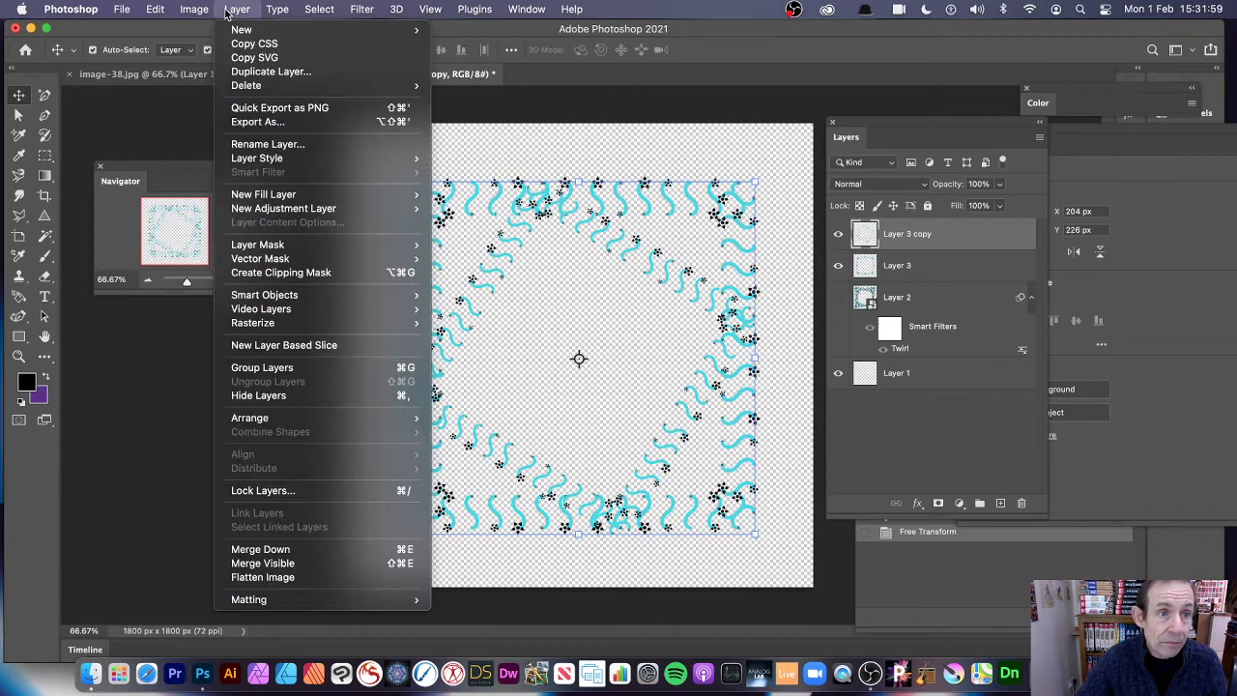
mouse_move(290, 158)
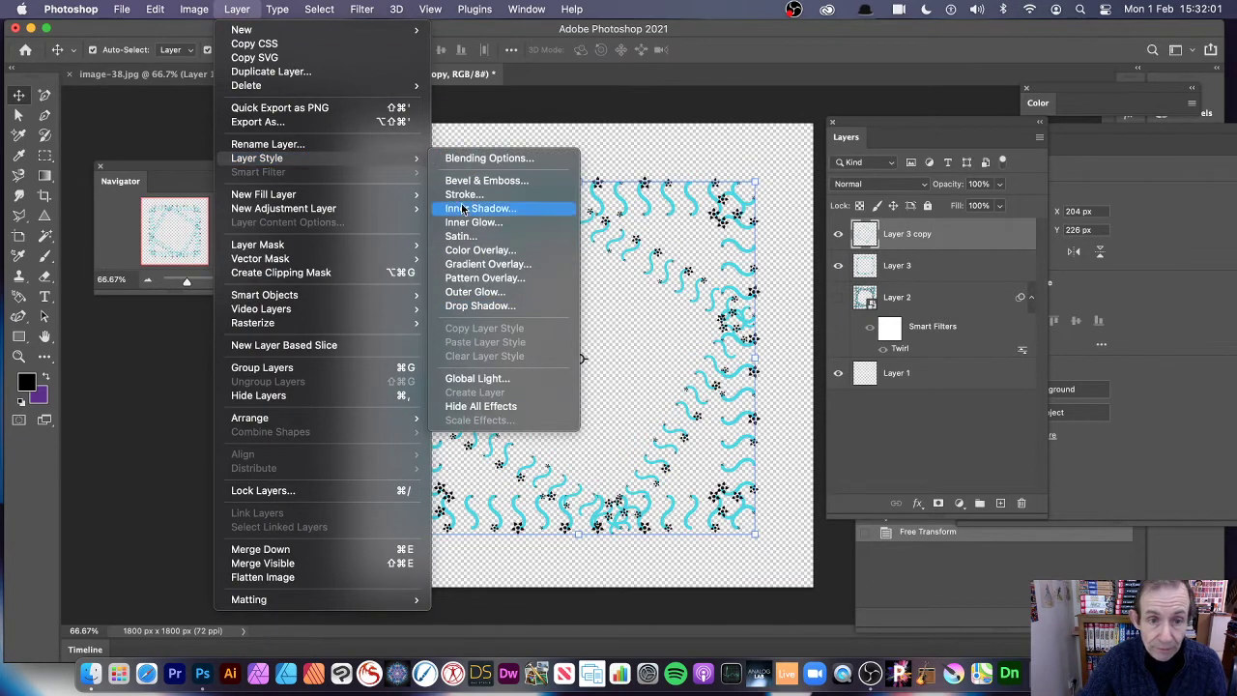
left_click(468, 182)
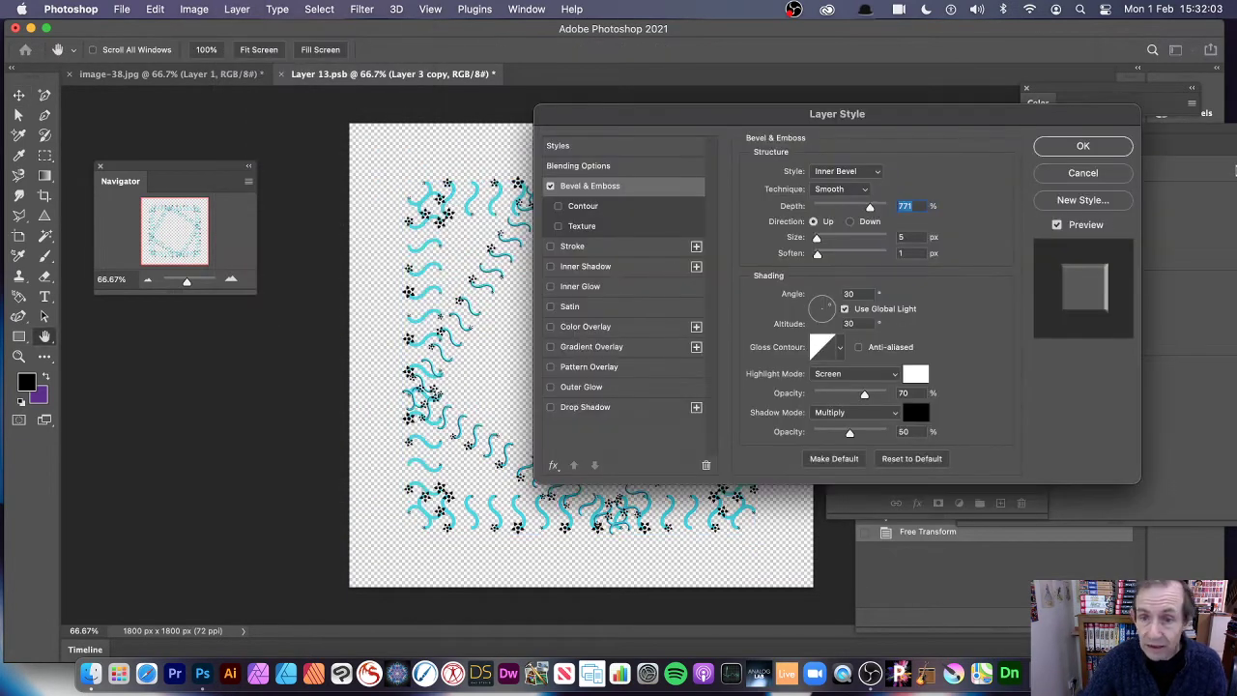
left_click(1102, 148)
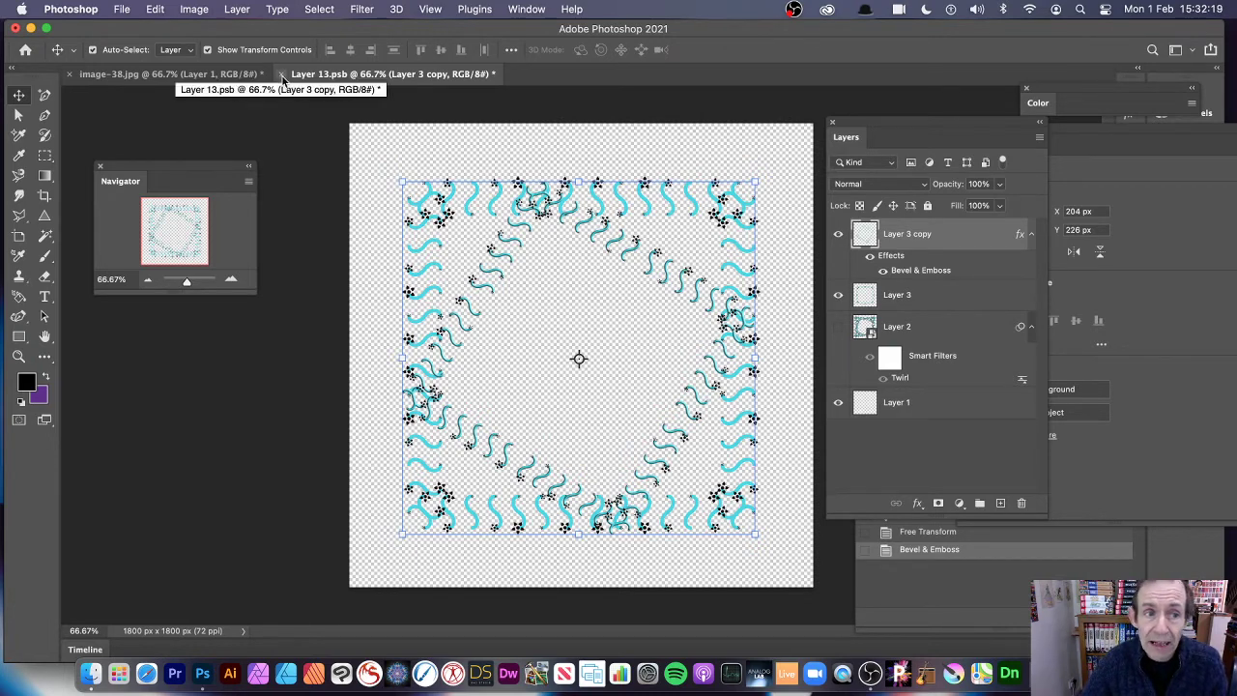
Step: Save and close Layer 13.psb, then nudge the lace frames up to Y 123 px
left_click(280, 74)
left_click(613, 265)
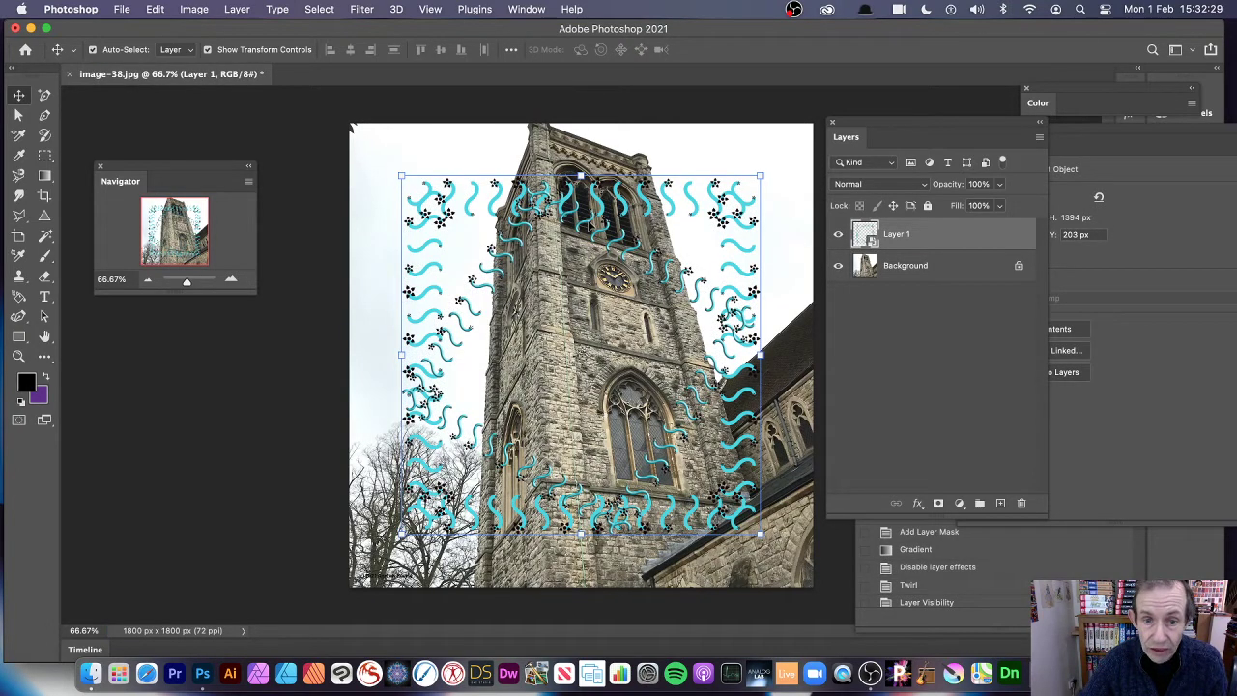
mouse_move(590, 223)
left_mouse_down()
mouse_move(571, 223)
mouse_move(561, 203)
mouse_move(591, 223)
left_mouse_up()
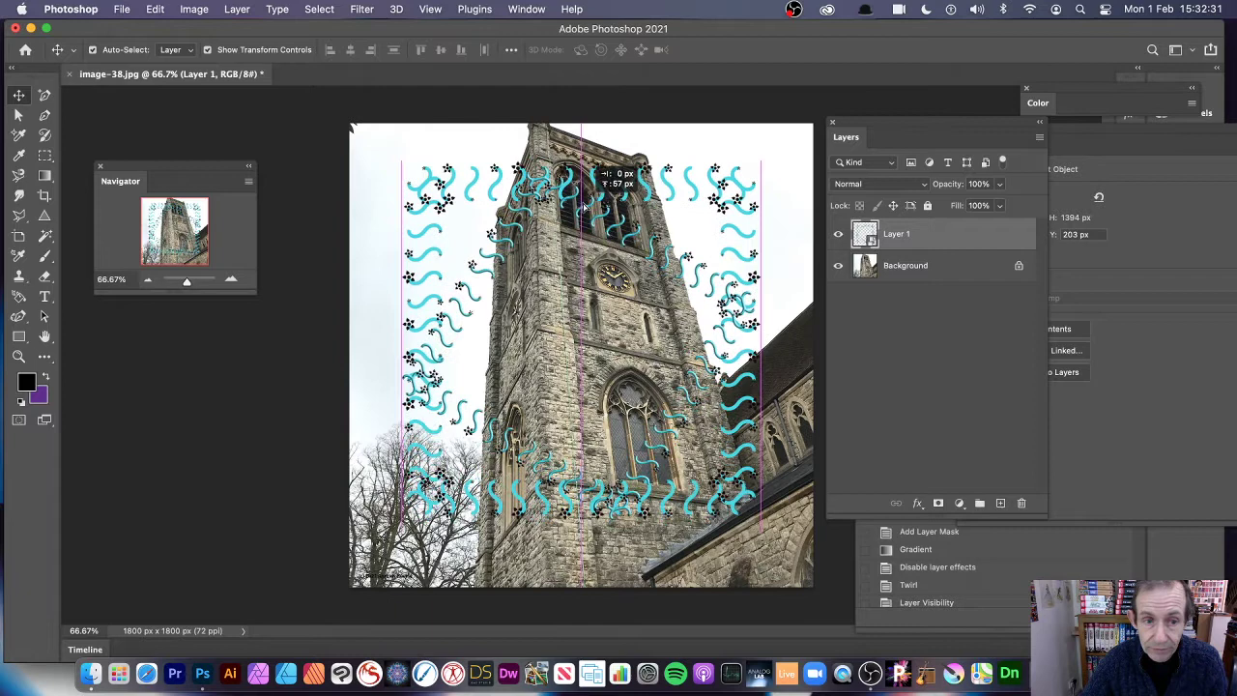
left_click_drag(583, 206, 590, 201)
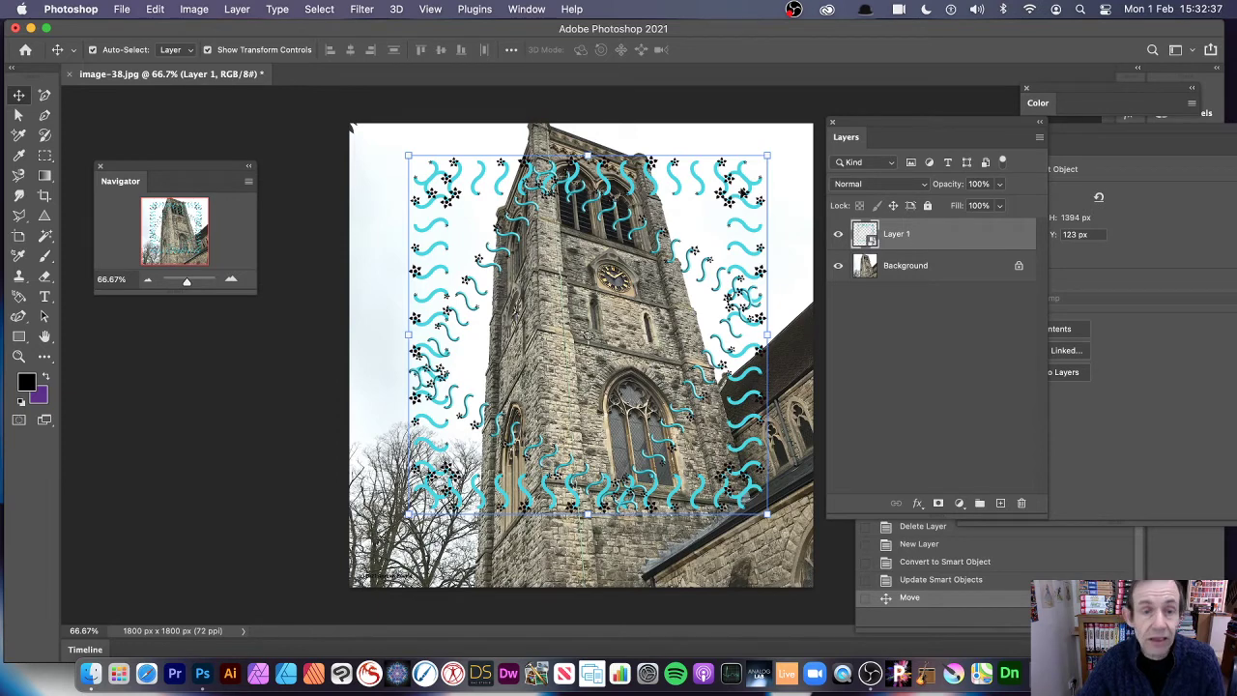
Step: Start a Gaussian Blur on the Layer 1 smart object, previewing a 2.7-pixel radius
left_click(361, 12)
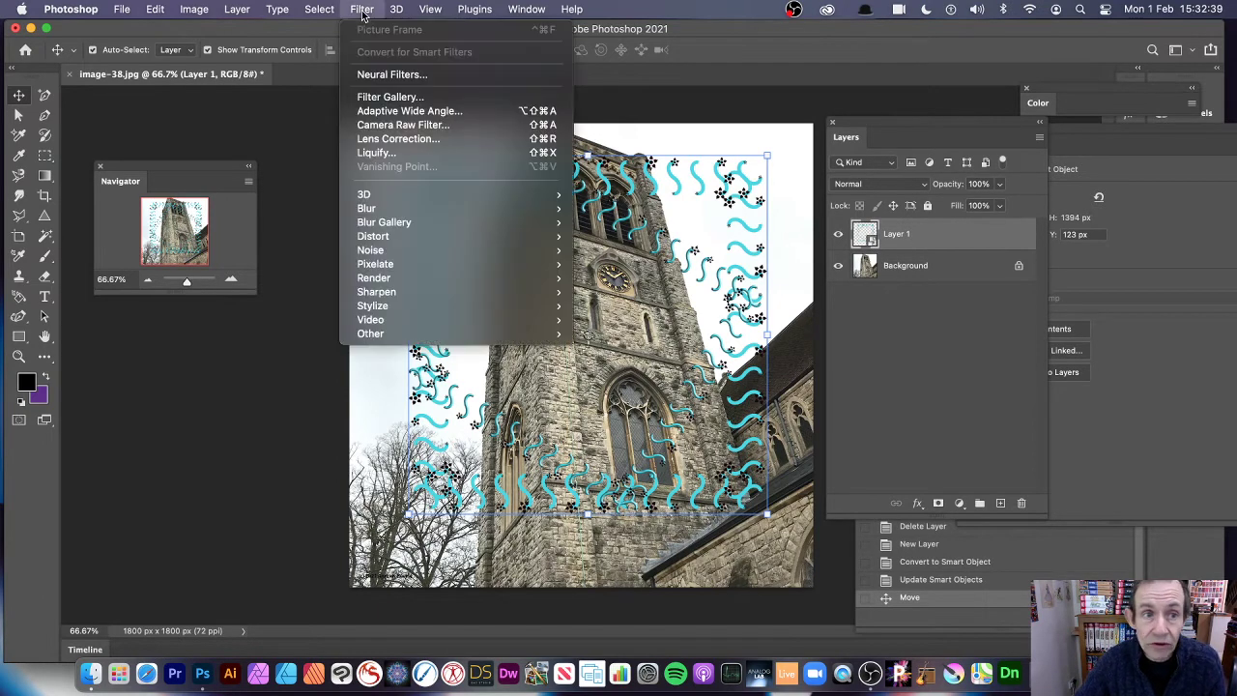
mouse_move(399, 253)
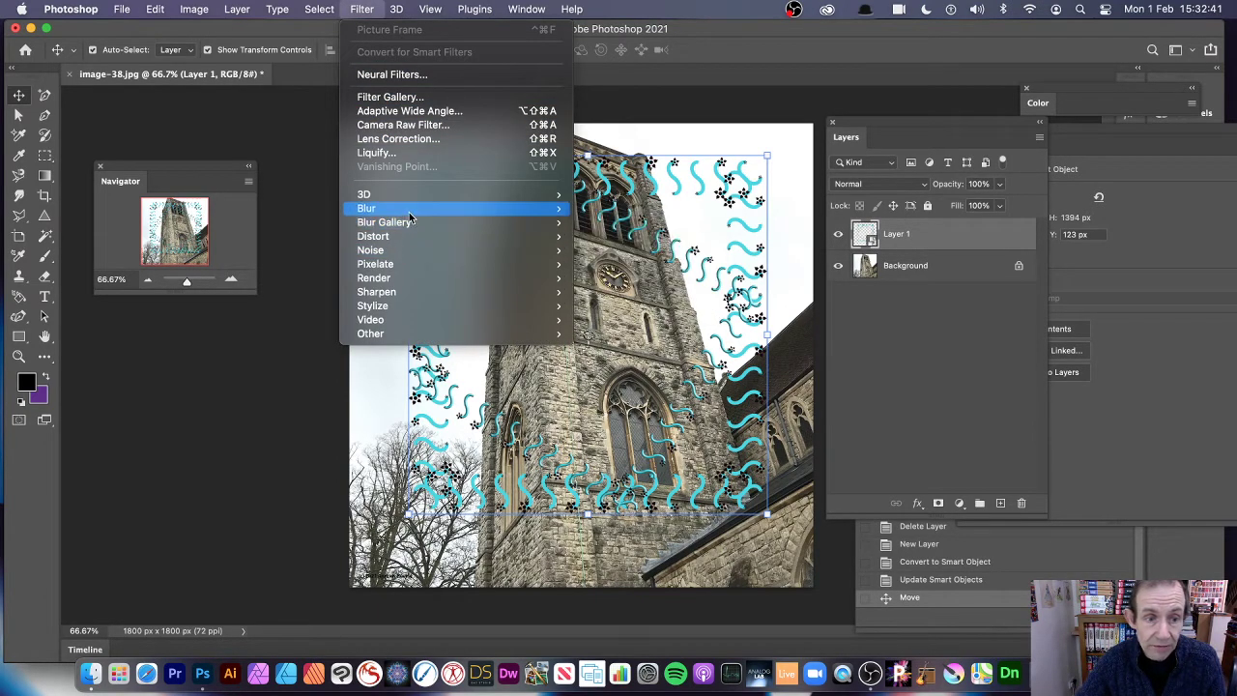
mouse_move(426, 211)
left_click(623, 264)
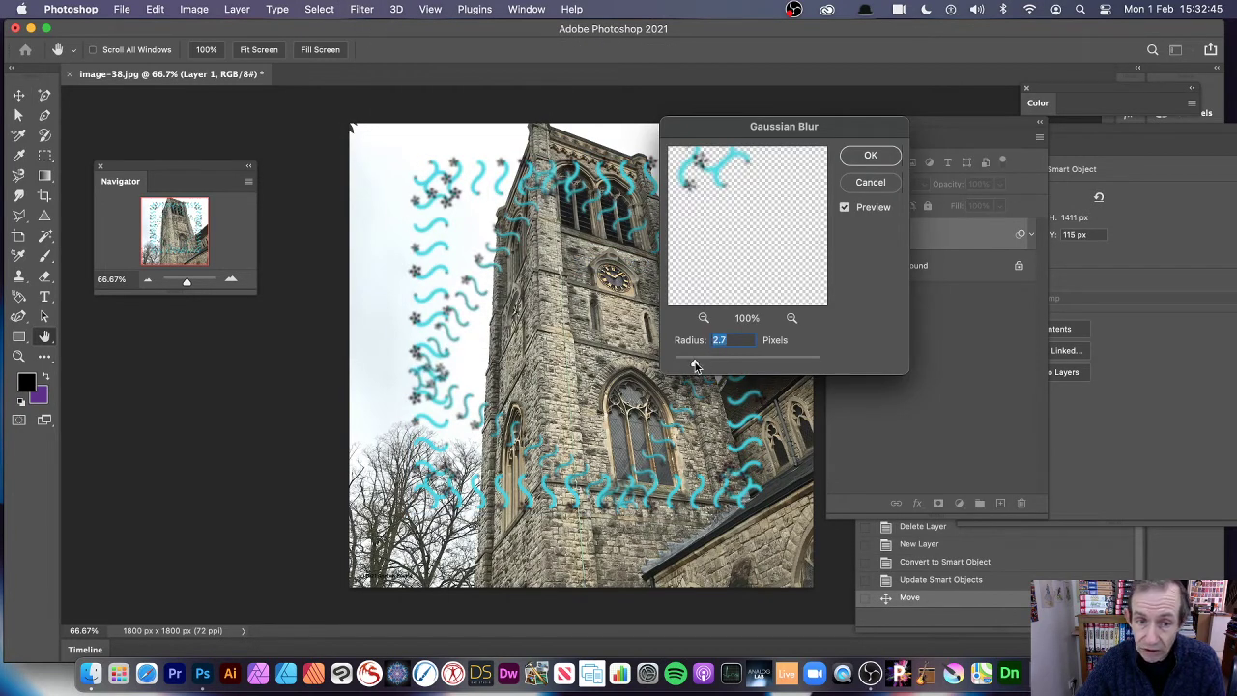
Step: Apply the 2.7 px blur, add Hue/Saturation at Hue +89 for purple frames, and shift them left
left_click(869, 158)
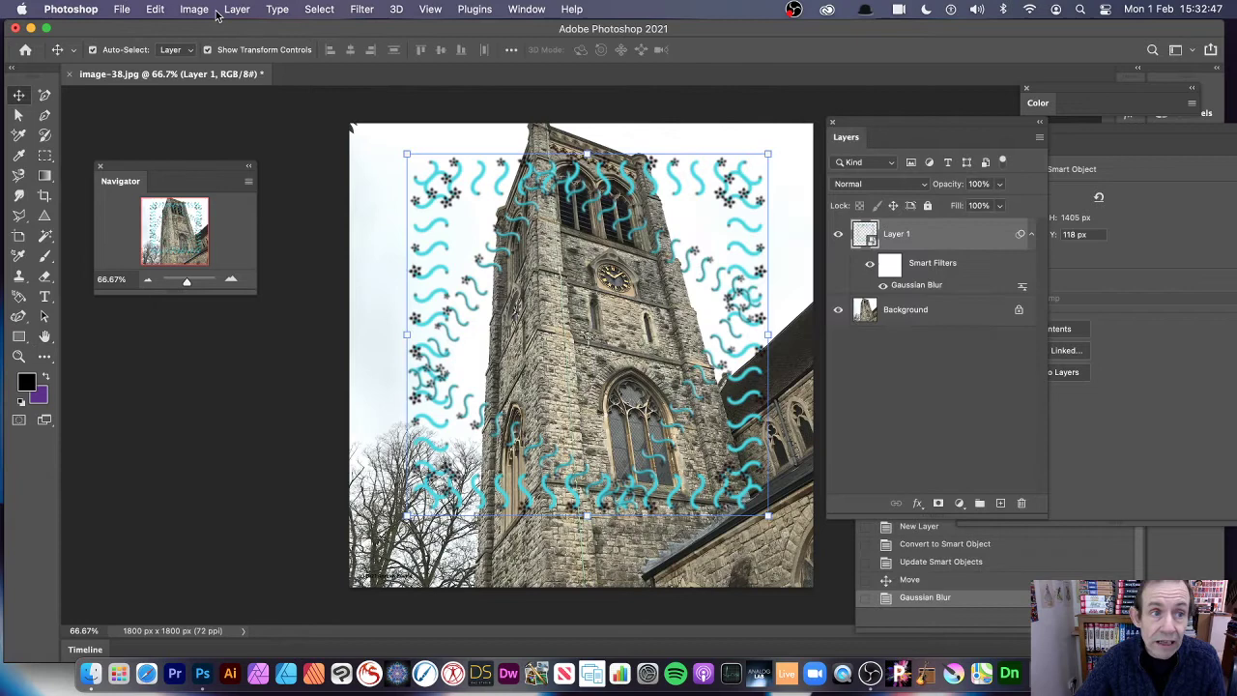
left_click(195, 8)
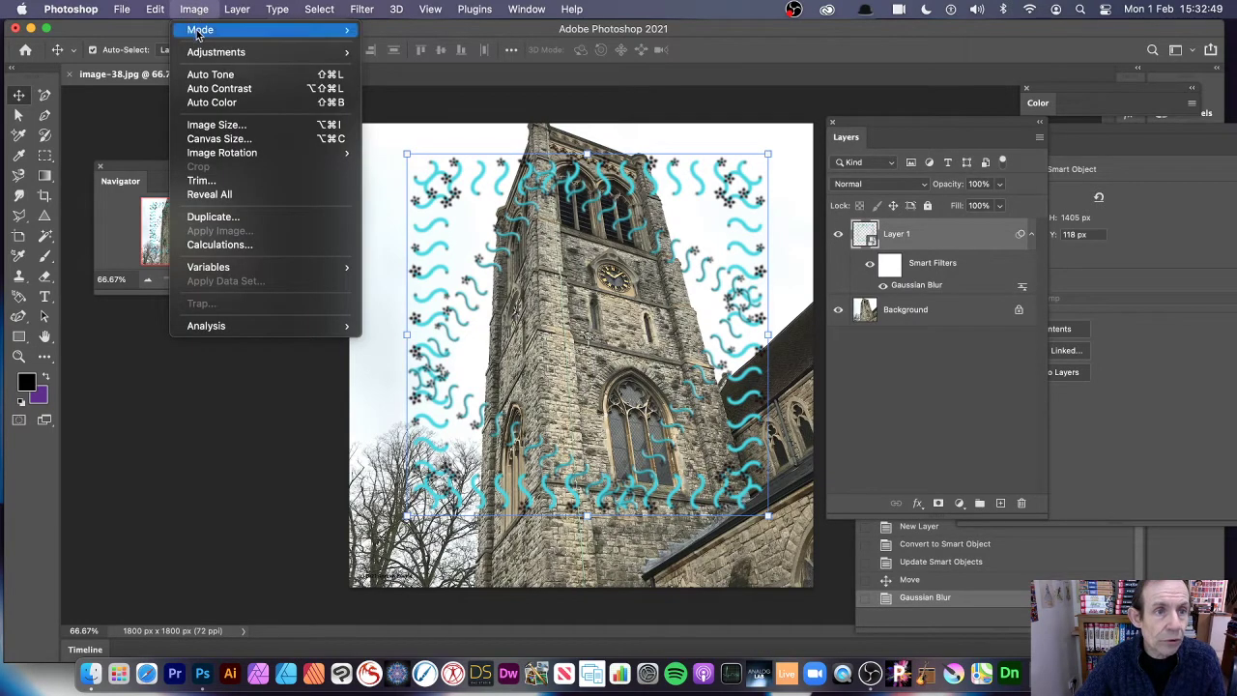
mouse_move(202, 56)
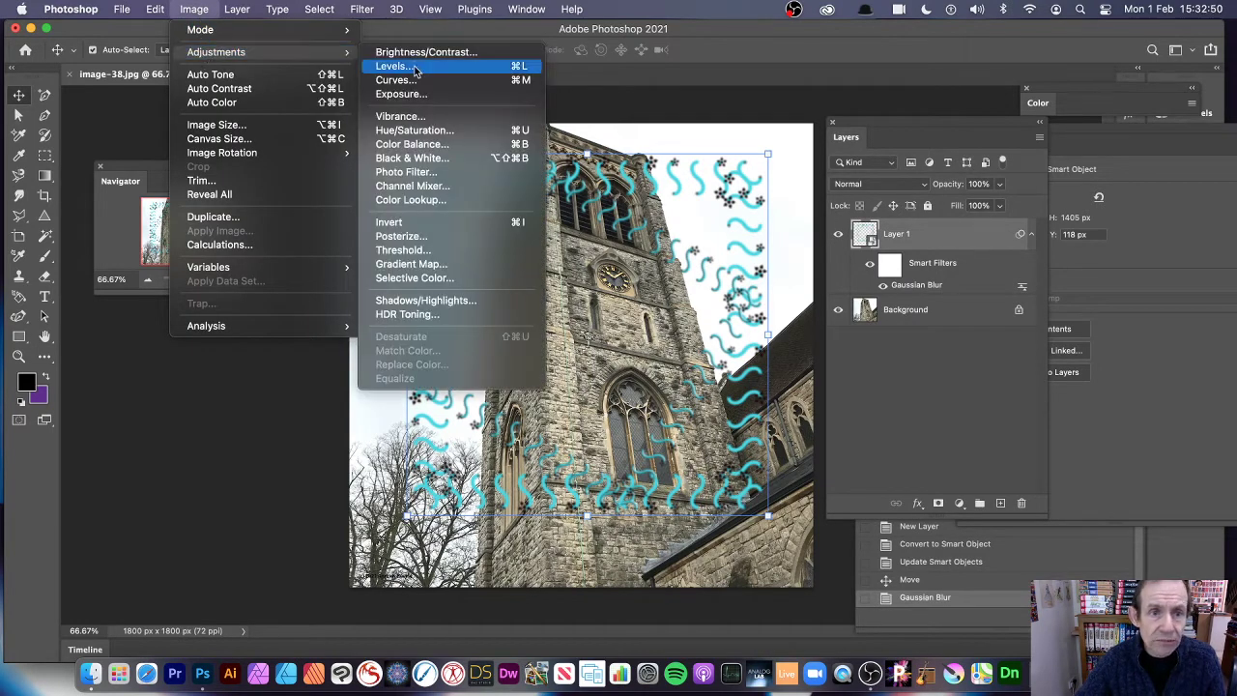
left_click(404, 130)
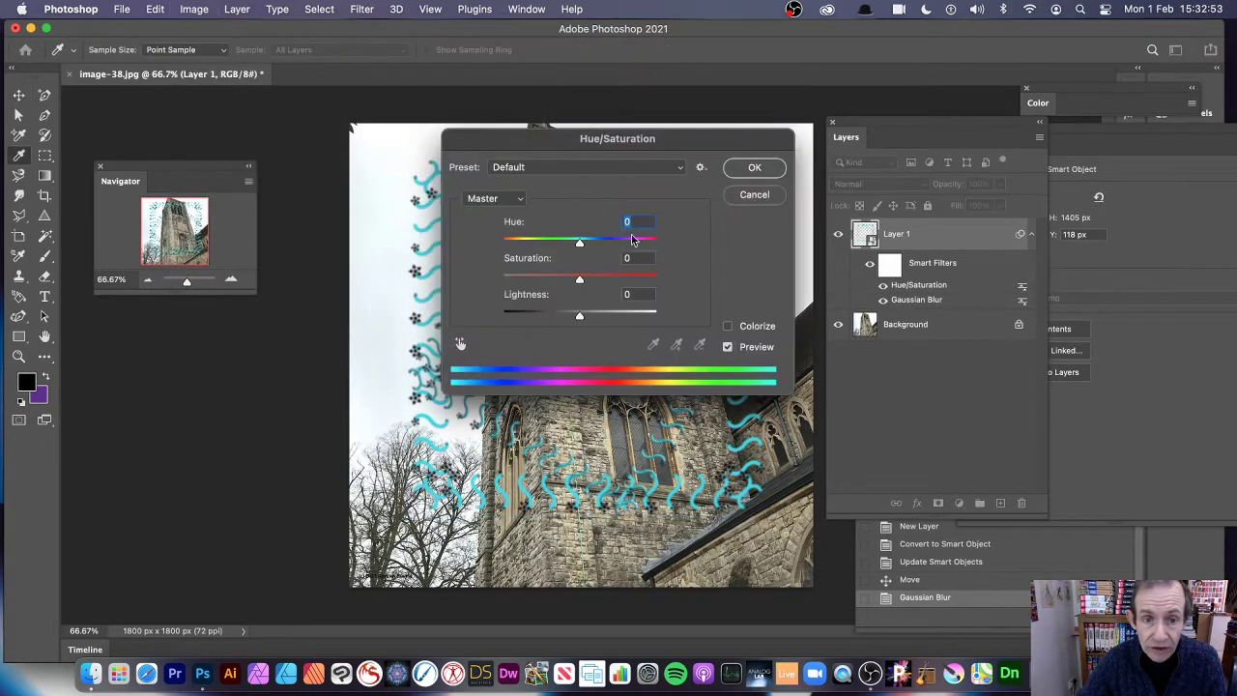
left_click_drag(603, 249, 629, 247)
mouse_move(522, 147)
left_mouse_down()
mouse_move(761, 141)
mouse_move(717, 157)
left_mouse_up()
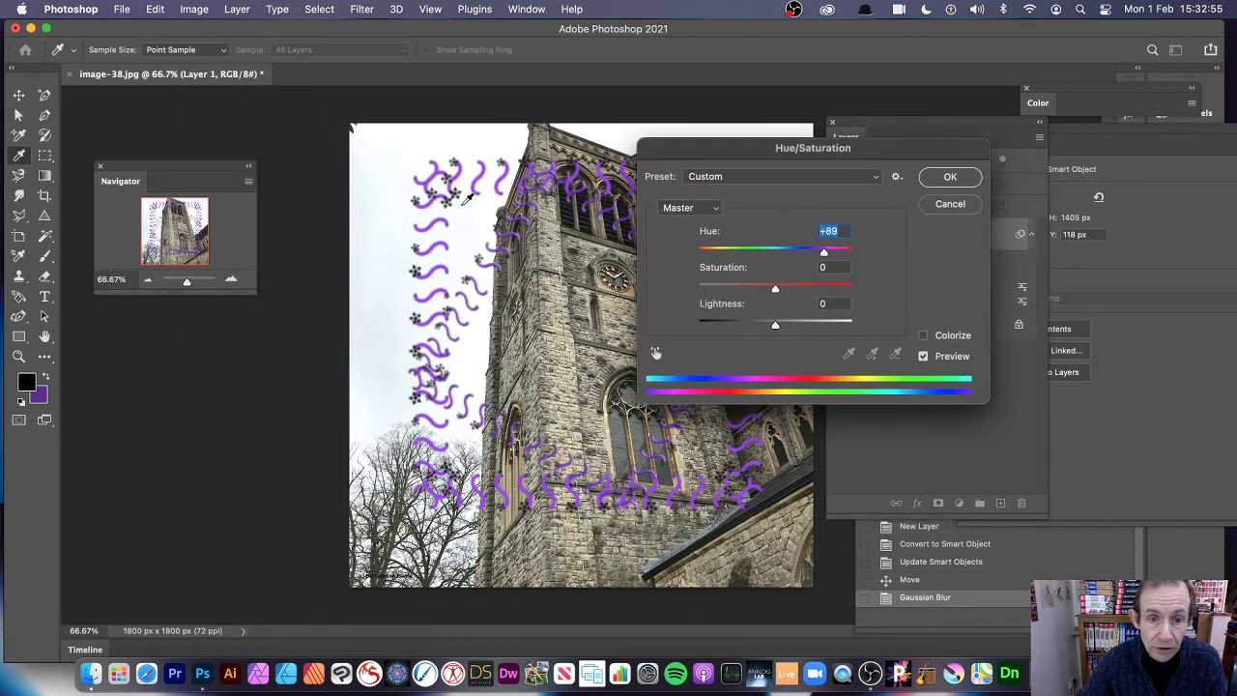
left_click(950, 176)
mouse_move(677, 183)
left_mouse_down()
mouse_move(693, 239)
mouse_move(654, 162)
mouse_move(651, 177)
left_mouse_up()
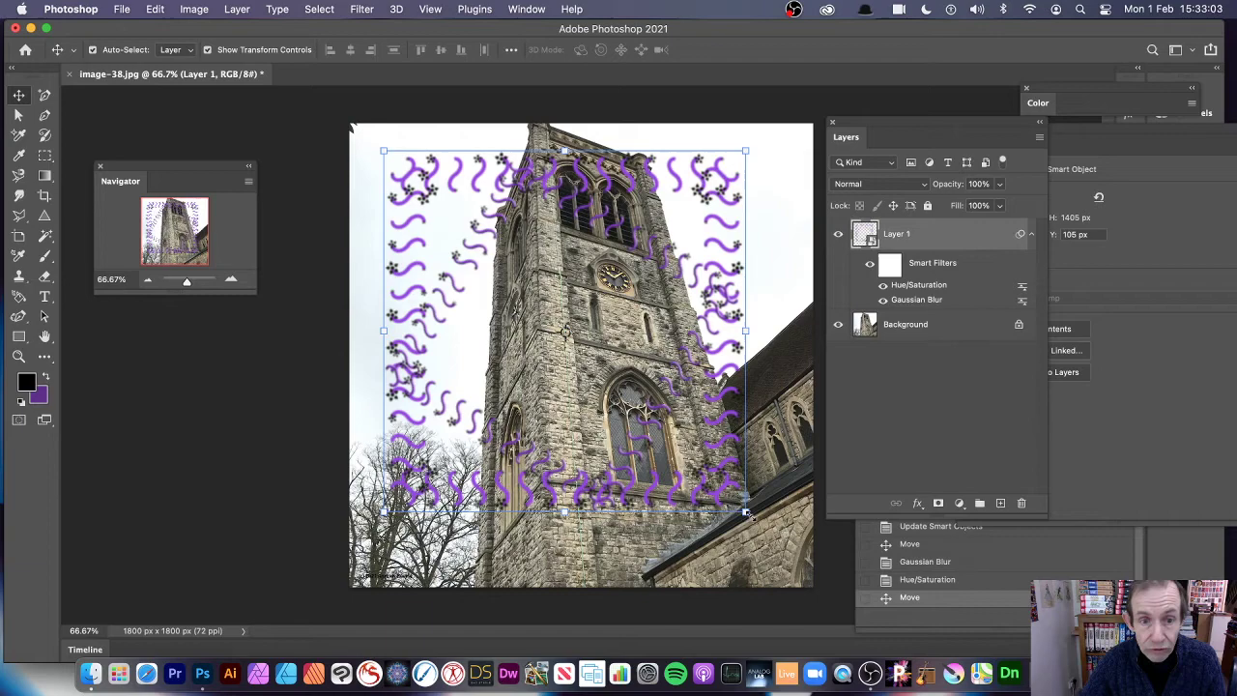
Step: Enlarge the purple frame layer, then Alt-drag it into an offset Layer 1 copy
left_click_drag(746, 512, 773, 554)
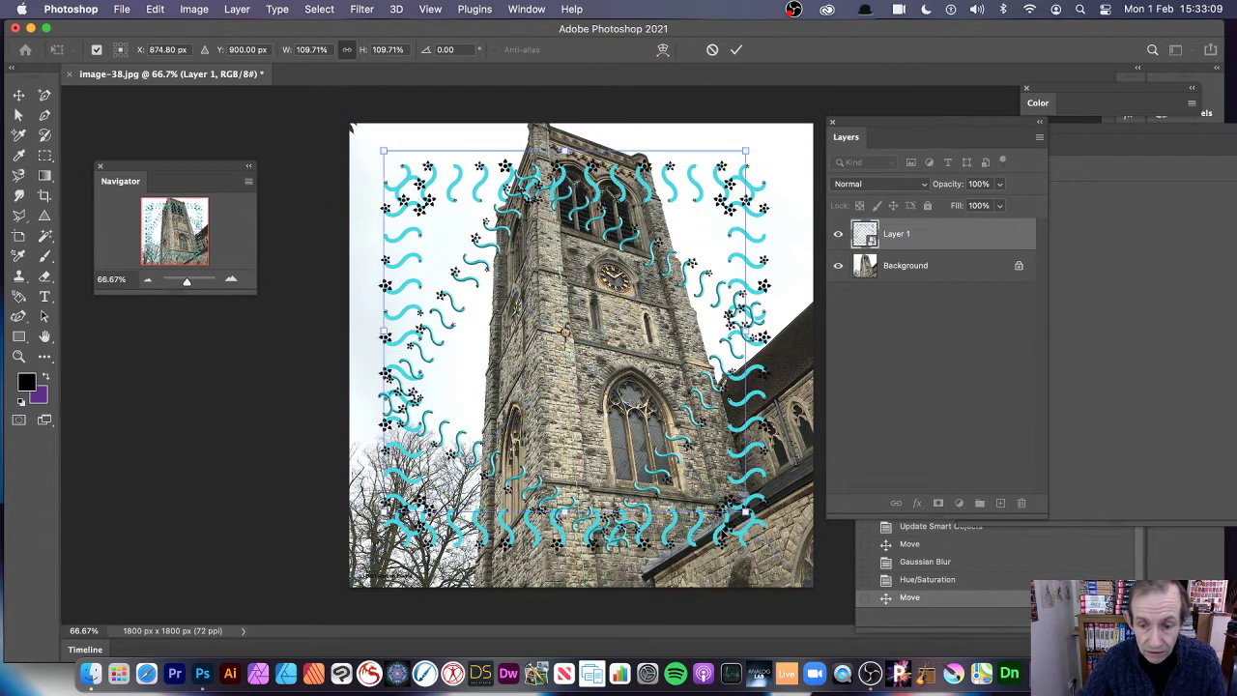
key("Return")
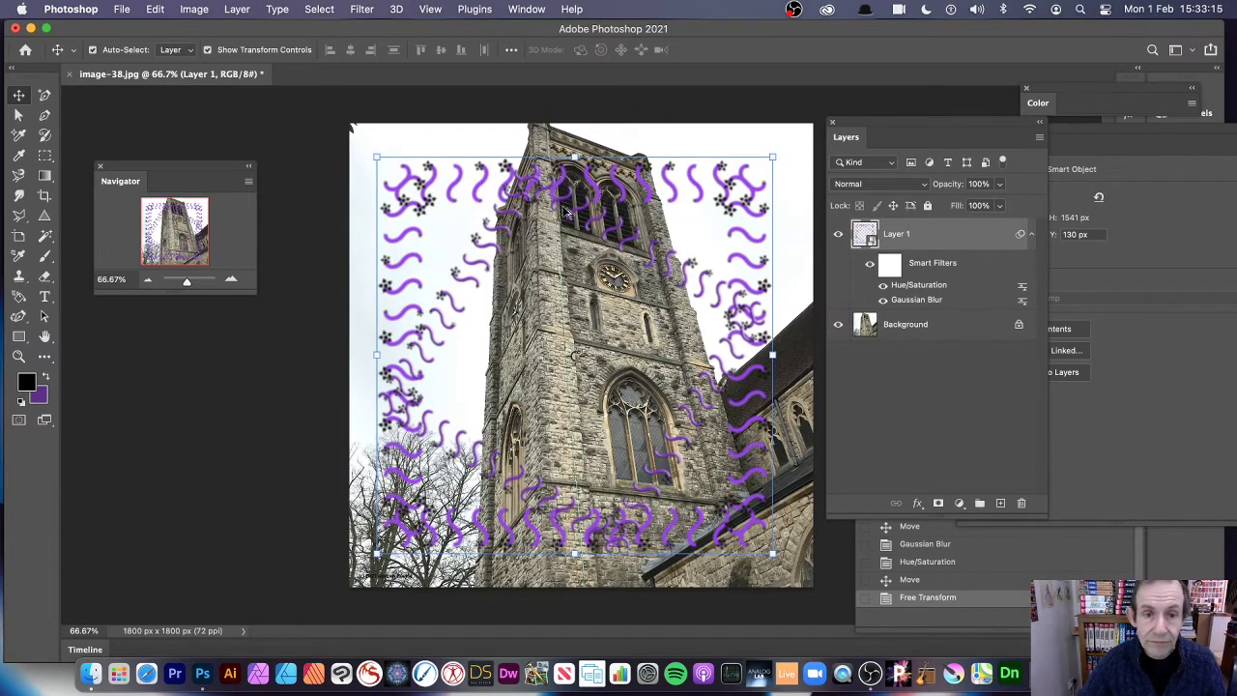
left_click_drag(520, 180, 510, 145)
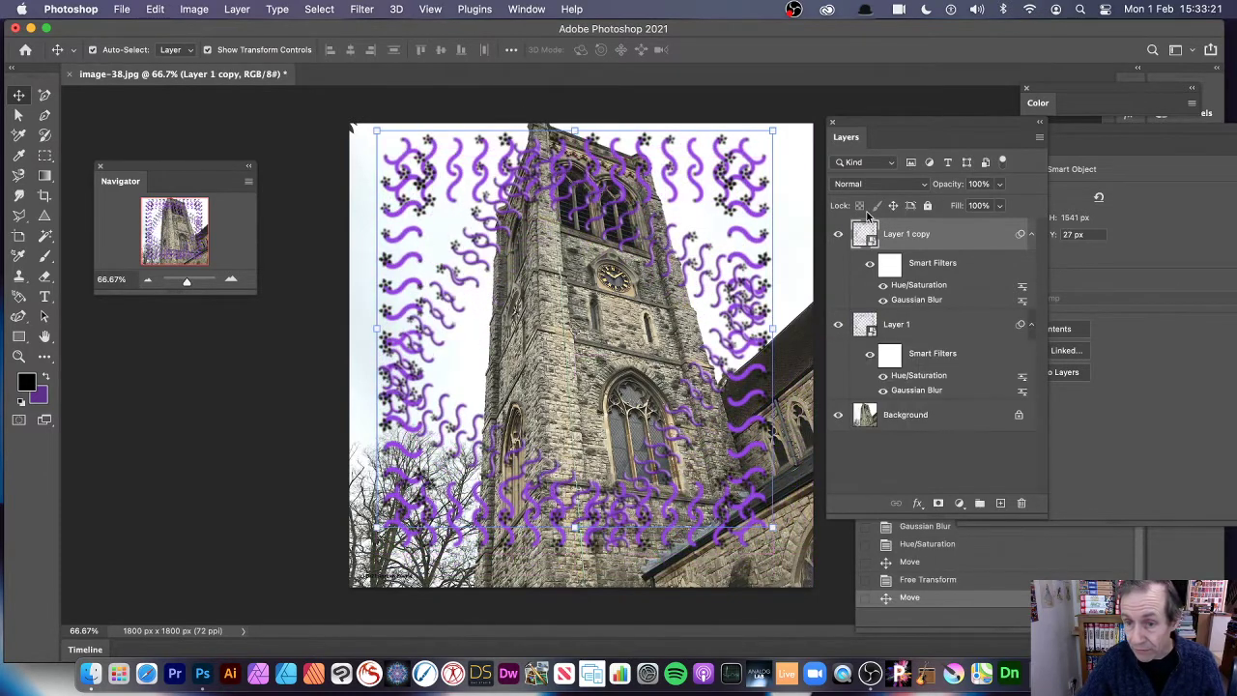
left_click(362, 9)
mouse_move(411, 318)
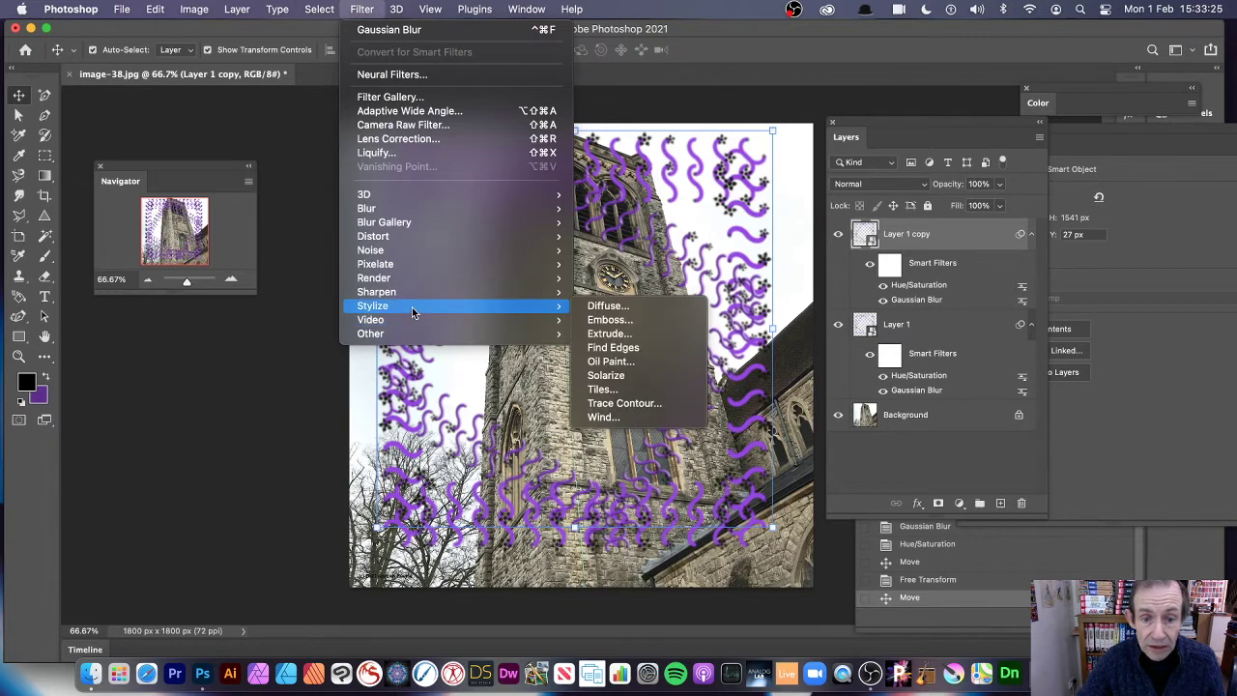
left_click(661, 347)
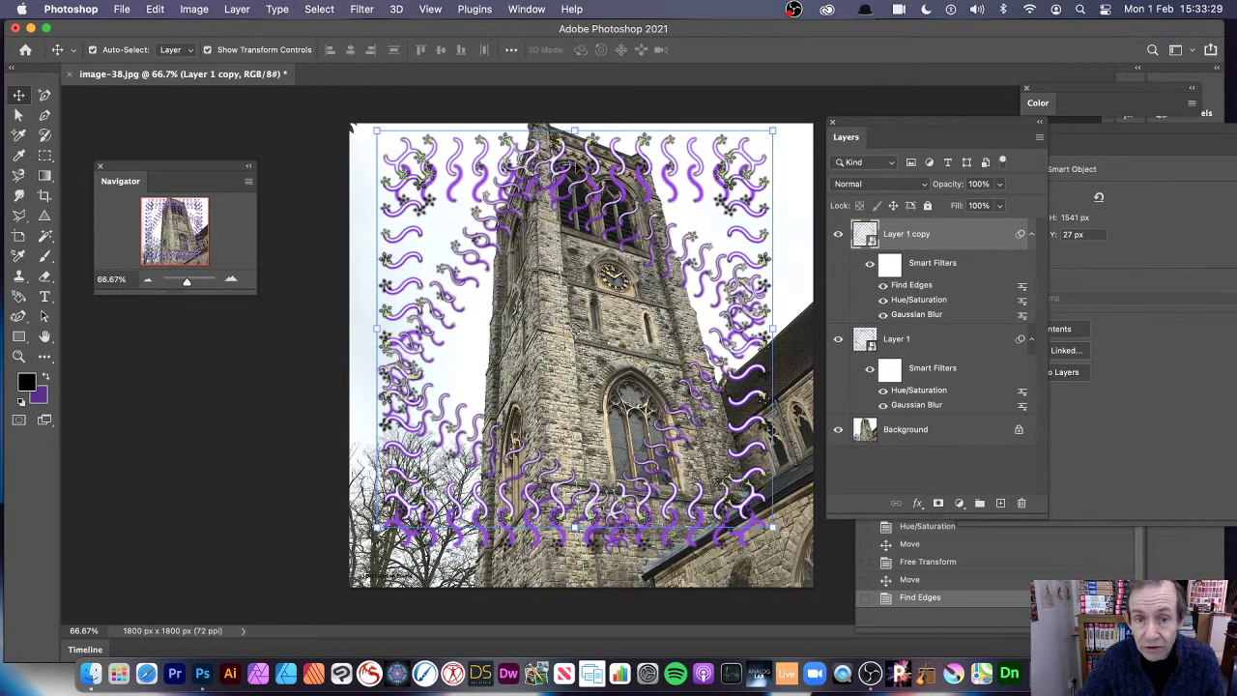
mouse_move(595, 176)
left_mouse_down()
mouse_move(595, 205)
mouse_move(587, 193)
left_mouse_up()
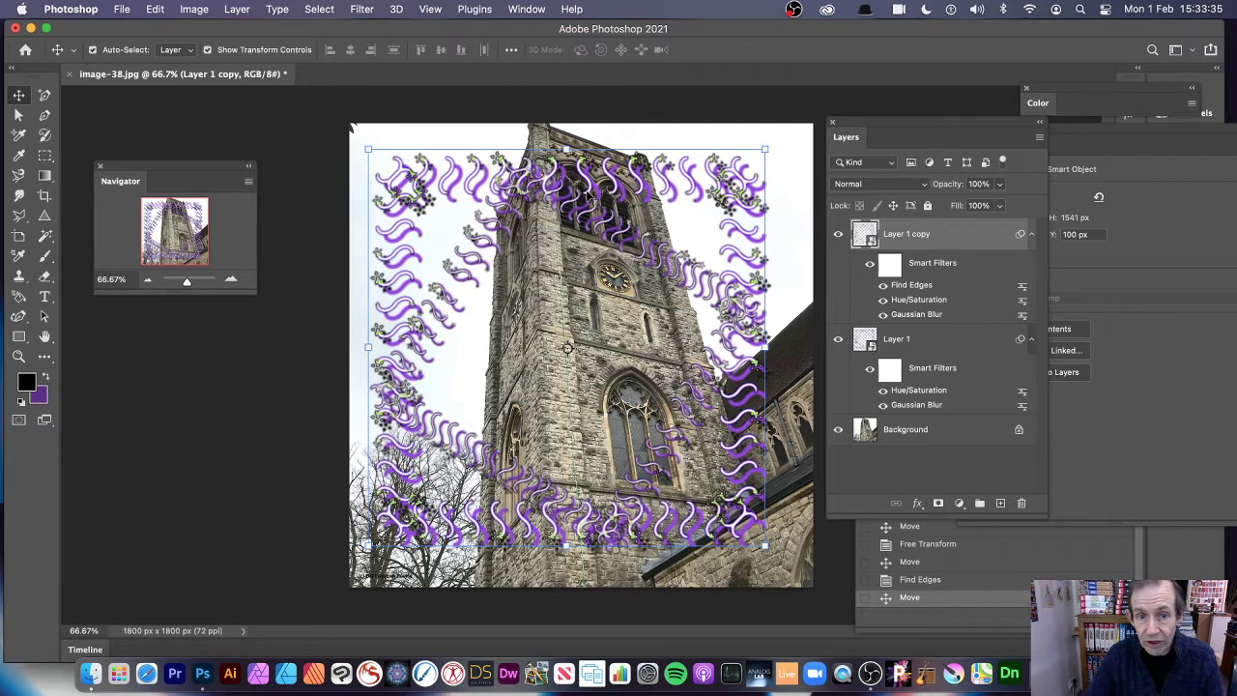
left_click(194, 9)
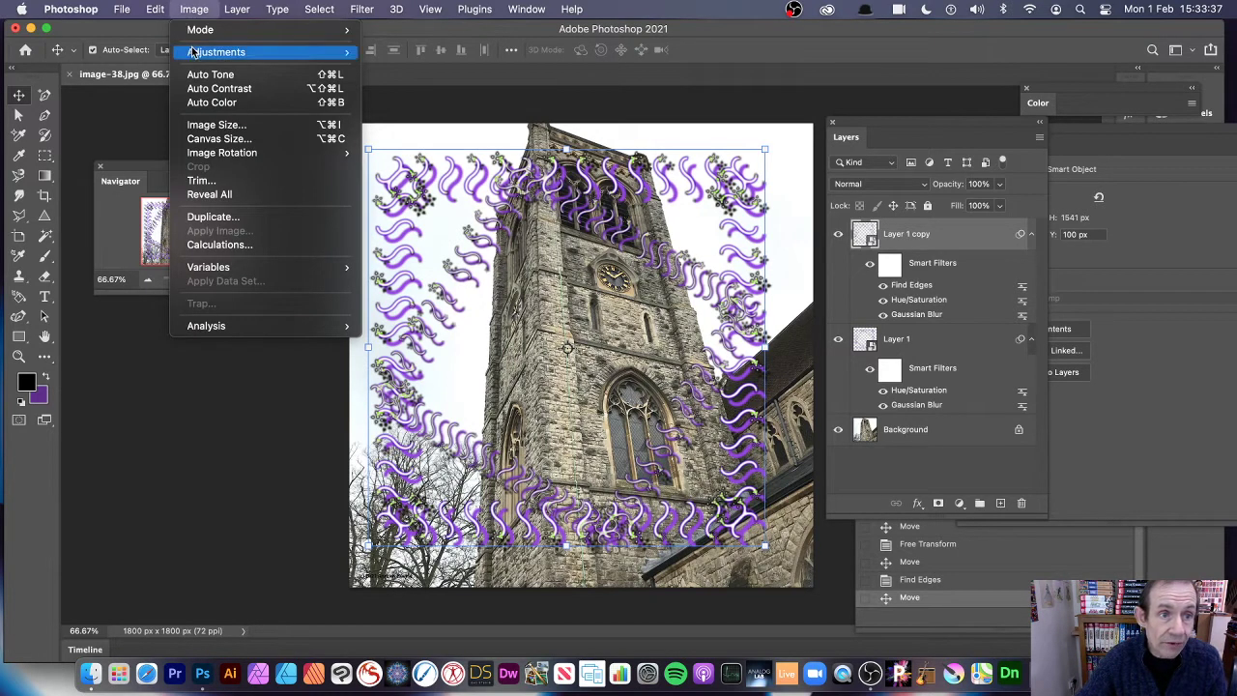
mouse_move(194, 51)
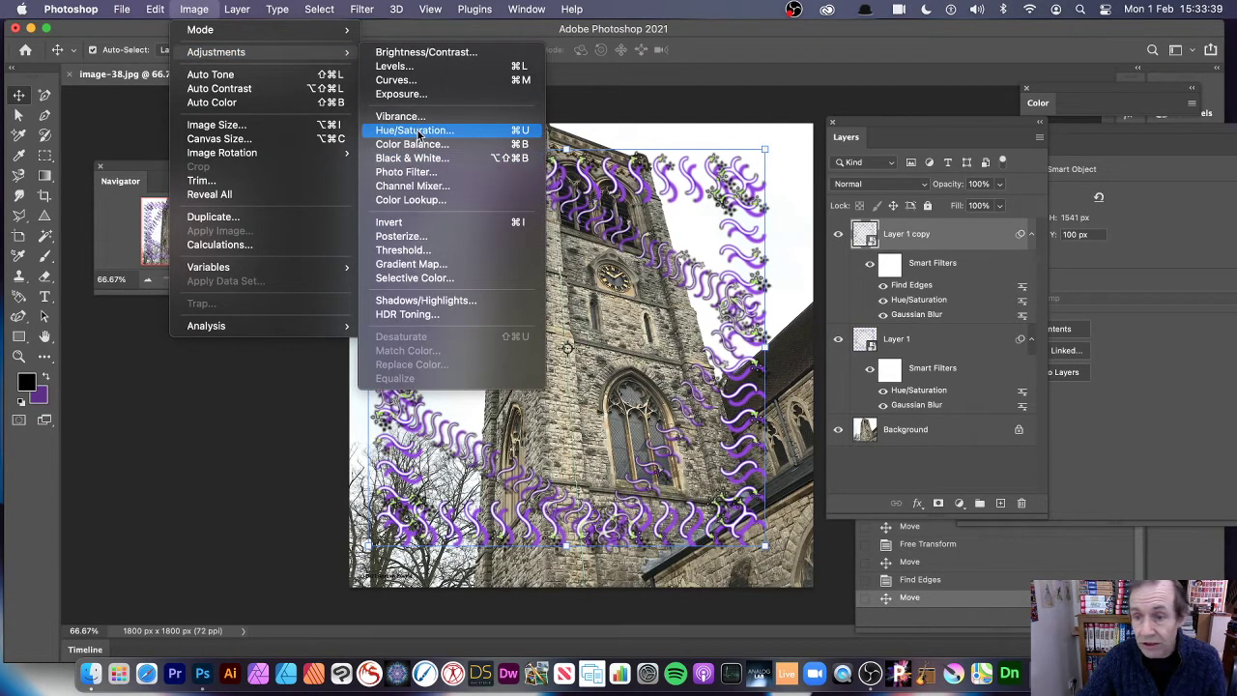
left_click(684, 386)
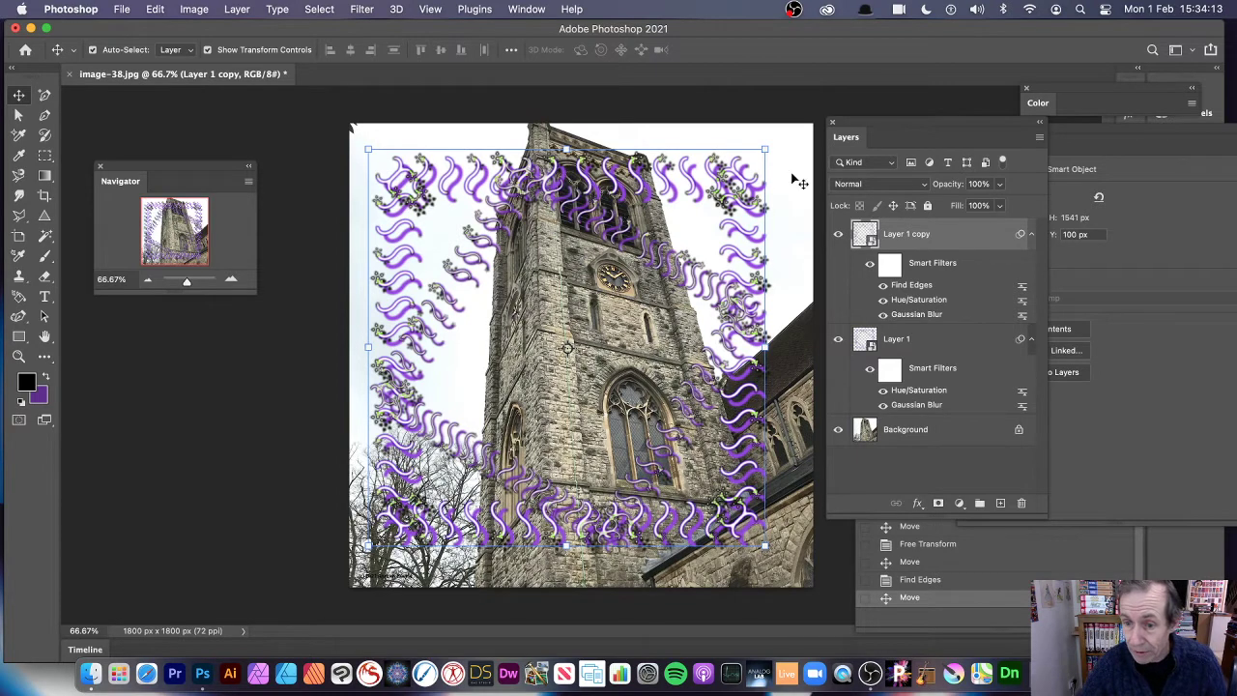
Step: Combine Layer 1 and Layer 1 copy into a single smart object
left_click(899, 342, "shift")
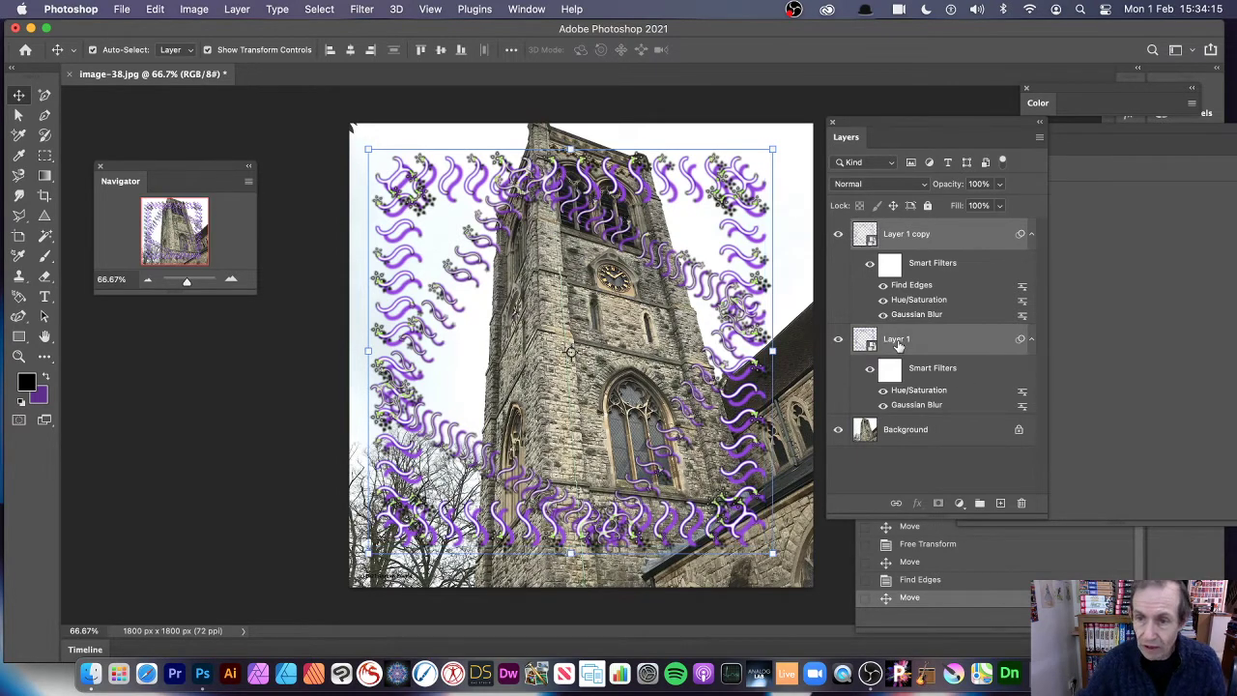
left_click(234, 10)
mouse_move(254, 295)
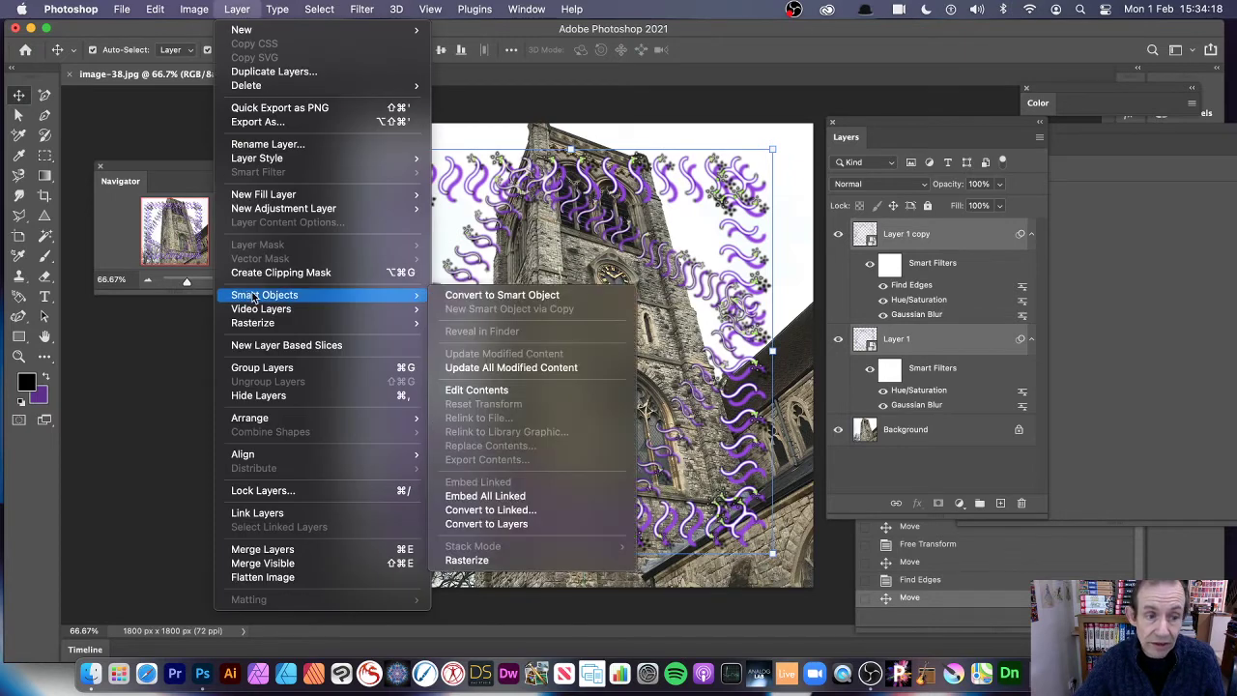
left_click(483, 296)
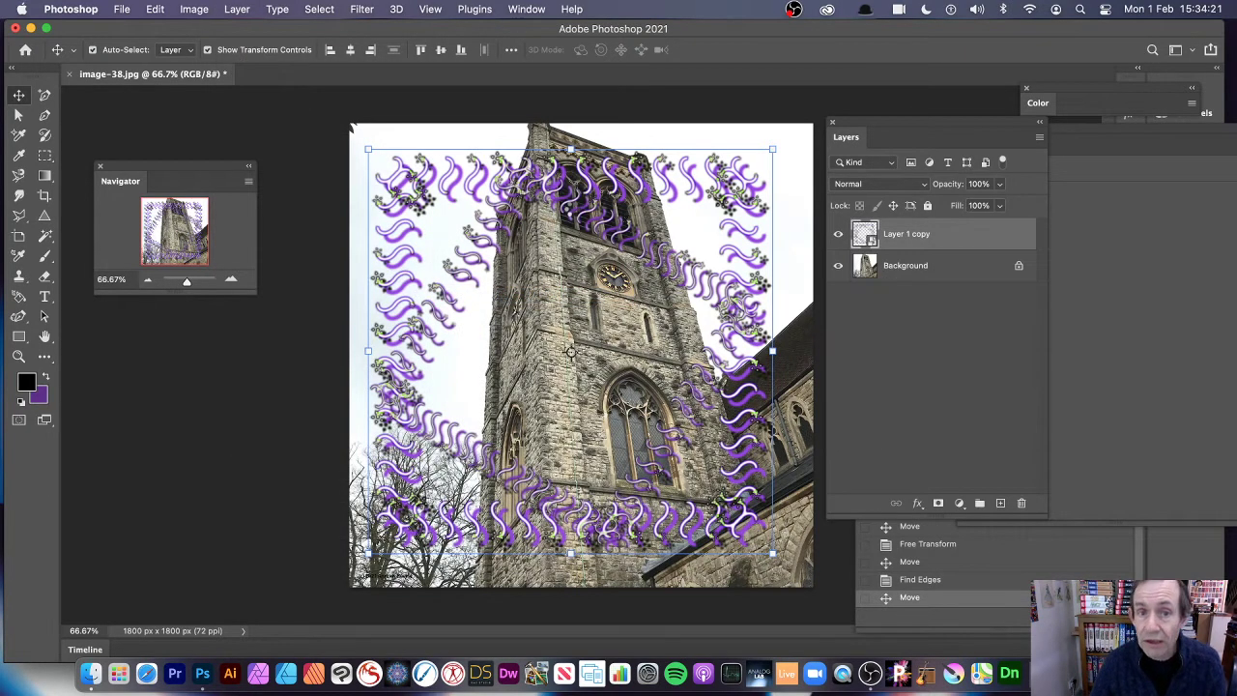
Step: Apply a Twirl smart filter at angle 90 to the combined frame layer
left_click(364, 10)
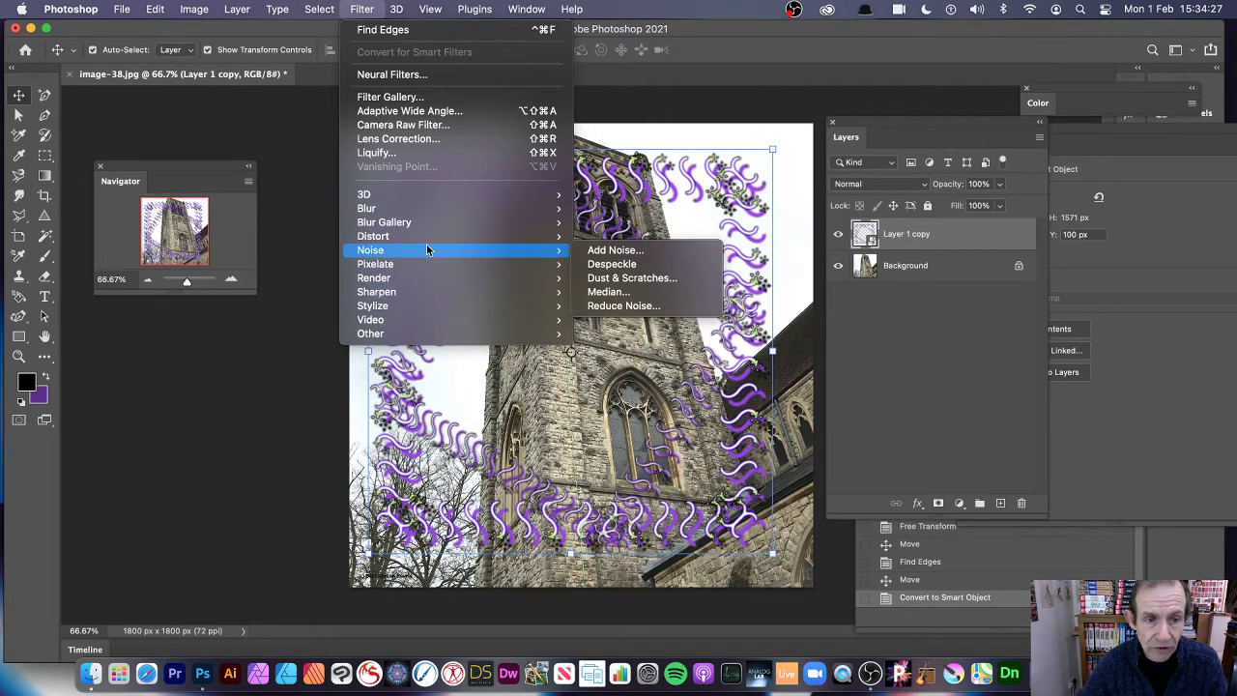
mouse_move(430, 242)
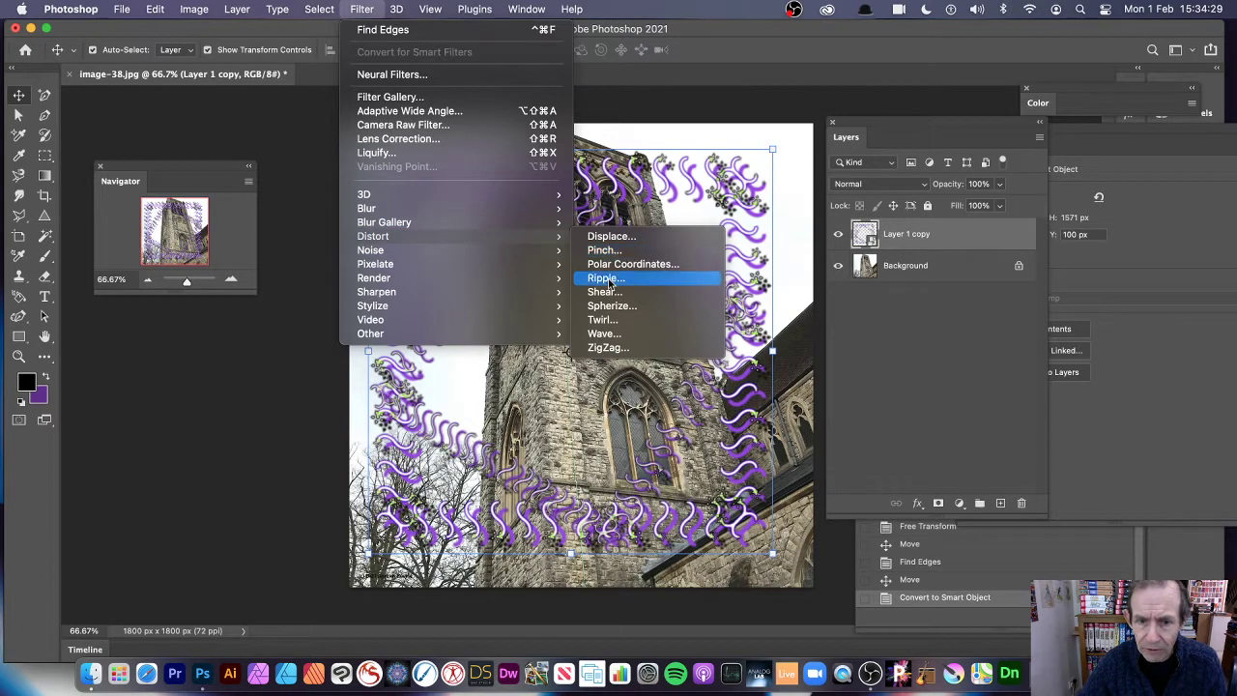
left_click(612, 320)
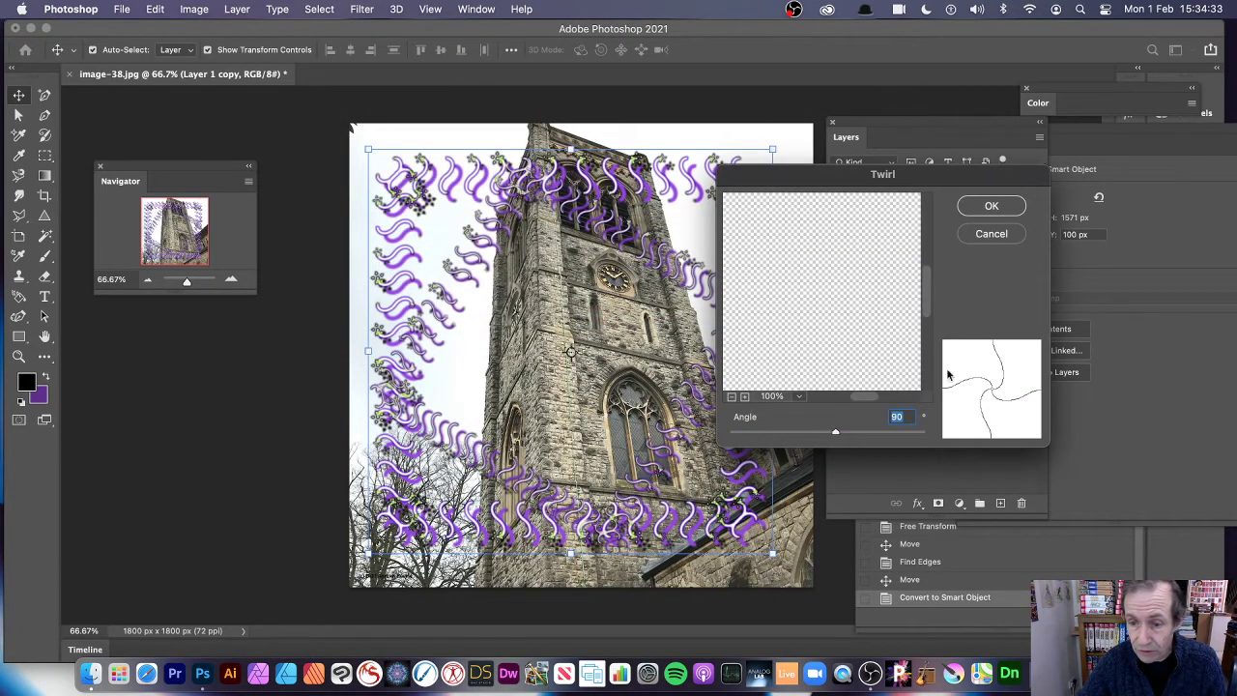
left_click(991, 207)
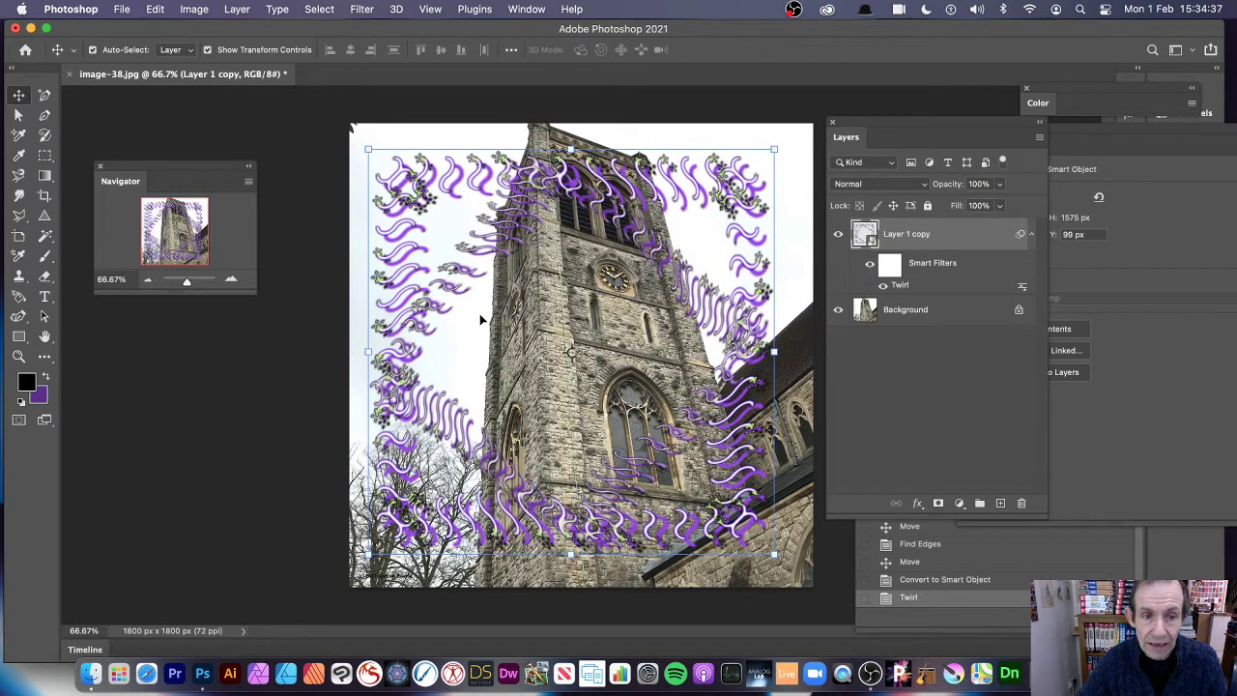
Step: Add a Hue/Saturation smart filter at Hue +84 to turn the twirled swirls red
left_click(194, 9)
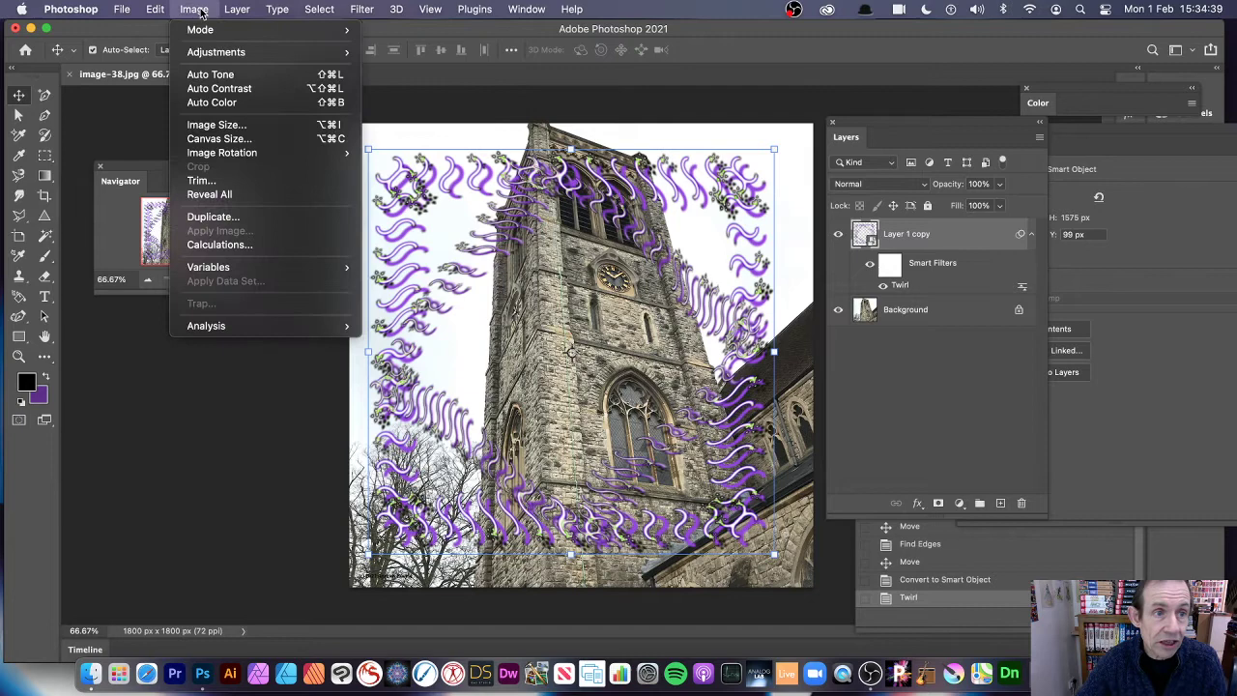
mouse_move(218, 51)
left_click(414, 130)
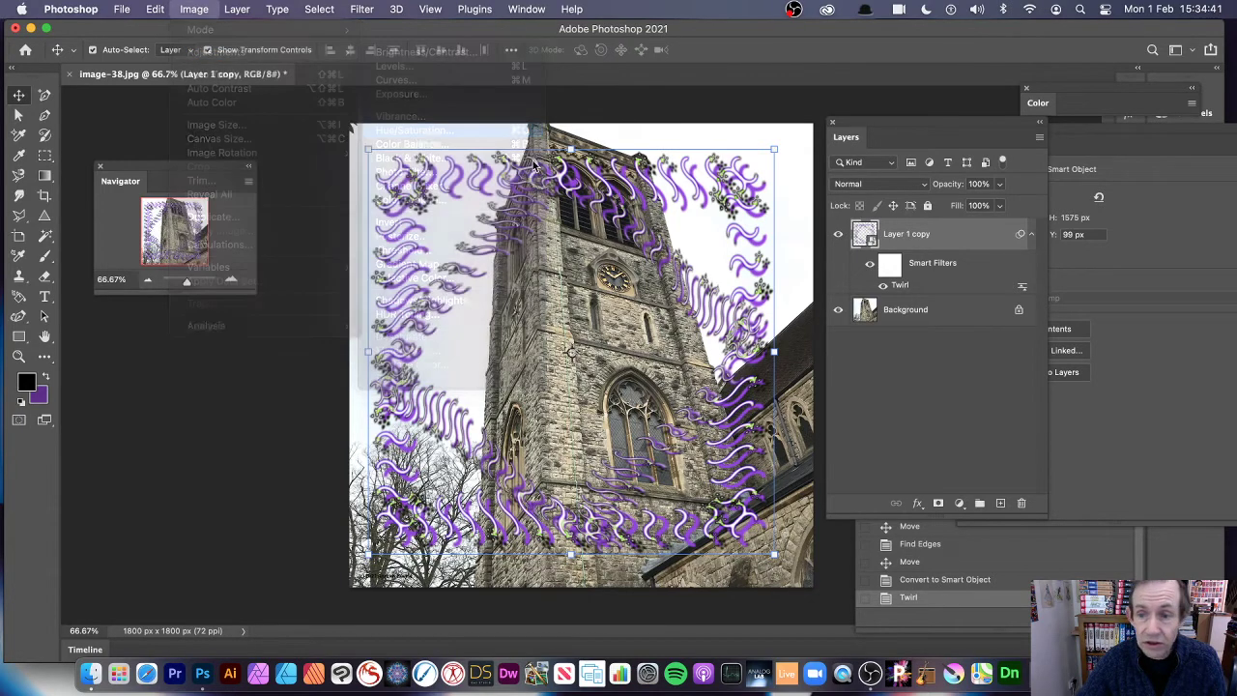
left_click_drag(816, 250, 821, 249)
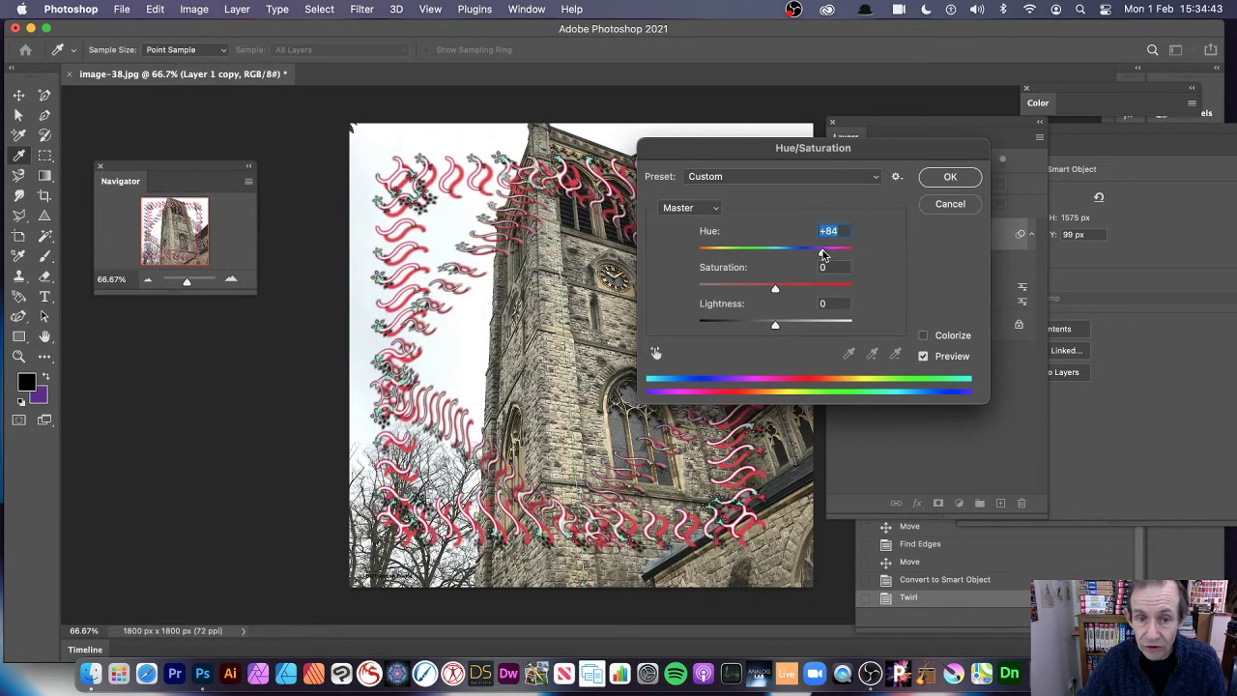
left_click(951, 177)
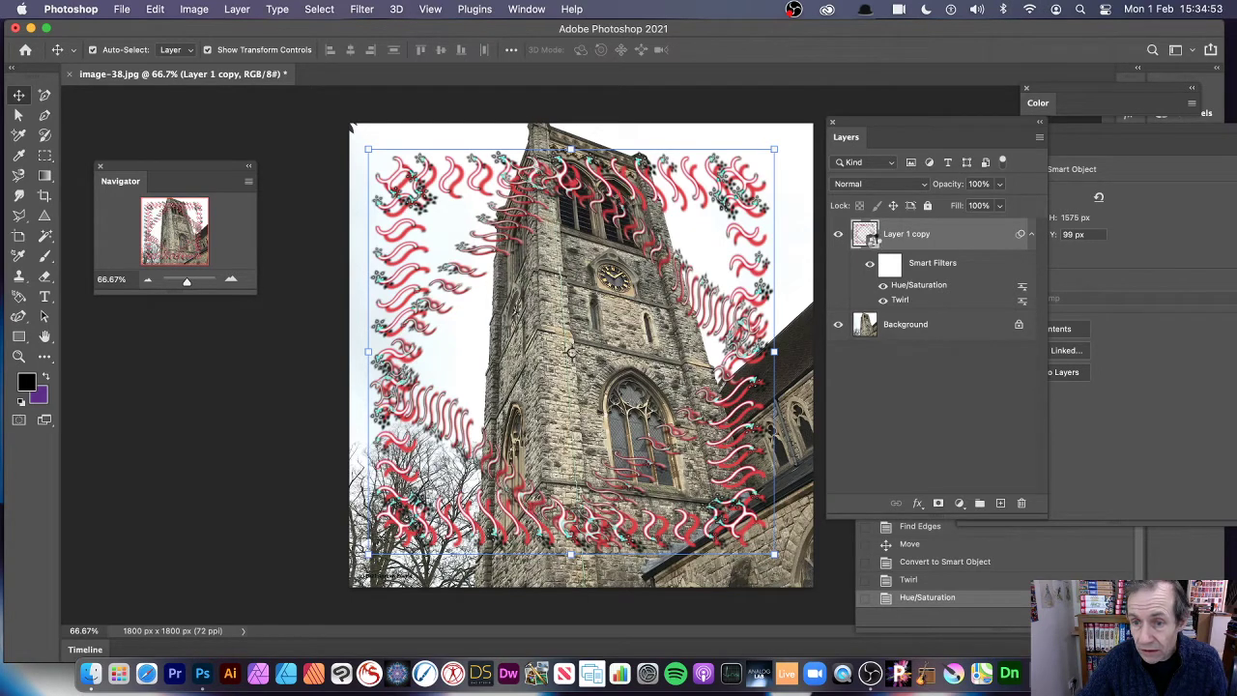
Step: Open the Layer 1 copy smart object, then its nested Layer 14.psb smart object
double_click(866, 235)
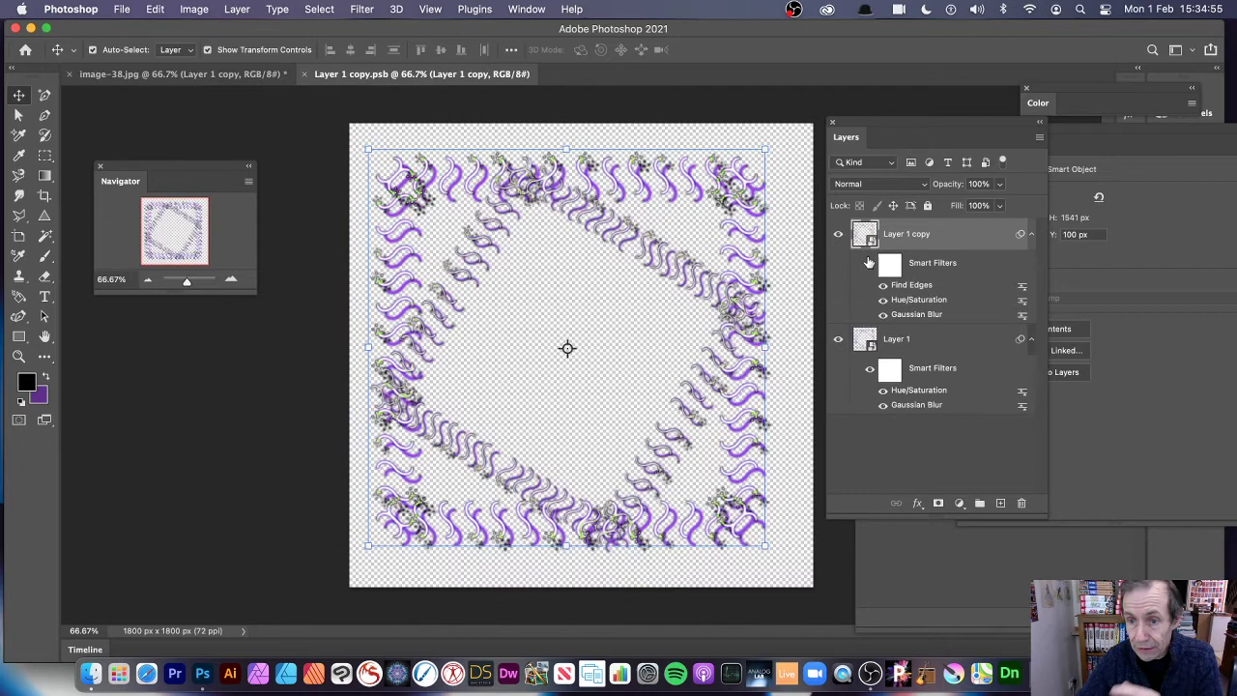
double_click(867, 237)
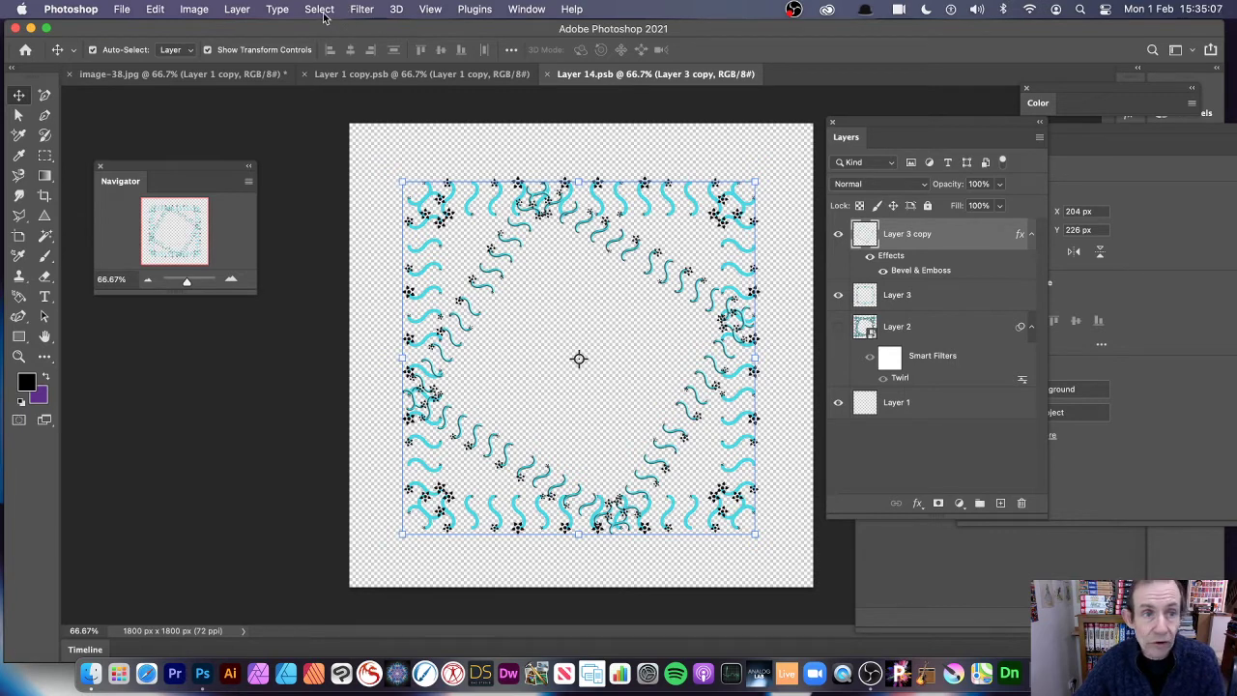
Step: Render a 12: Magic Smoke picture frame onto Layer 3 copy in Layer 14.psb
left_click(367, 11)
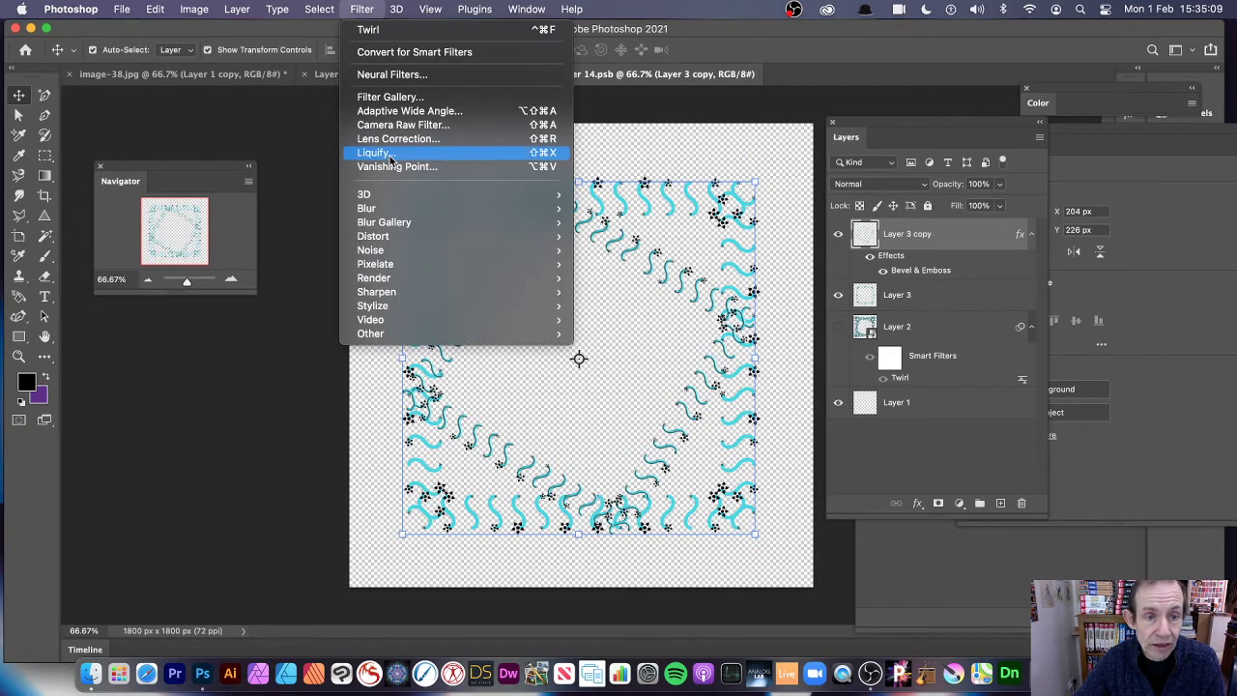
mouse_move(395, 293)
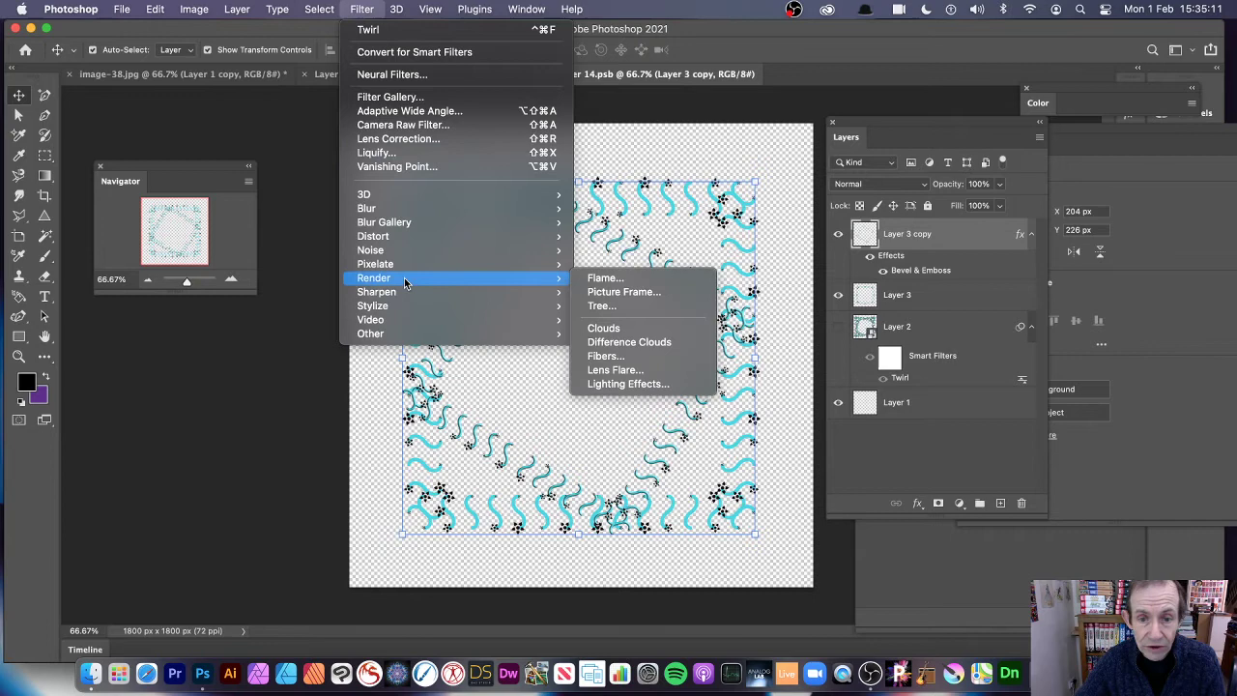
left_click(663, 292)
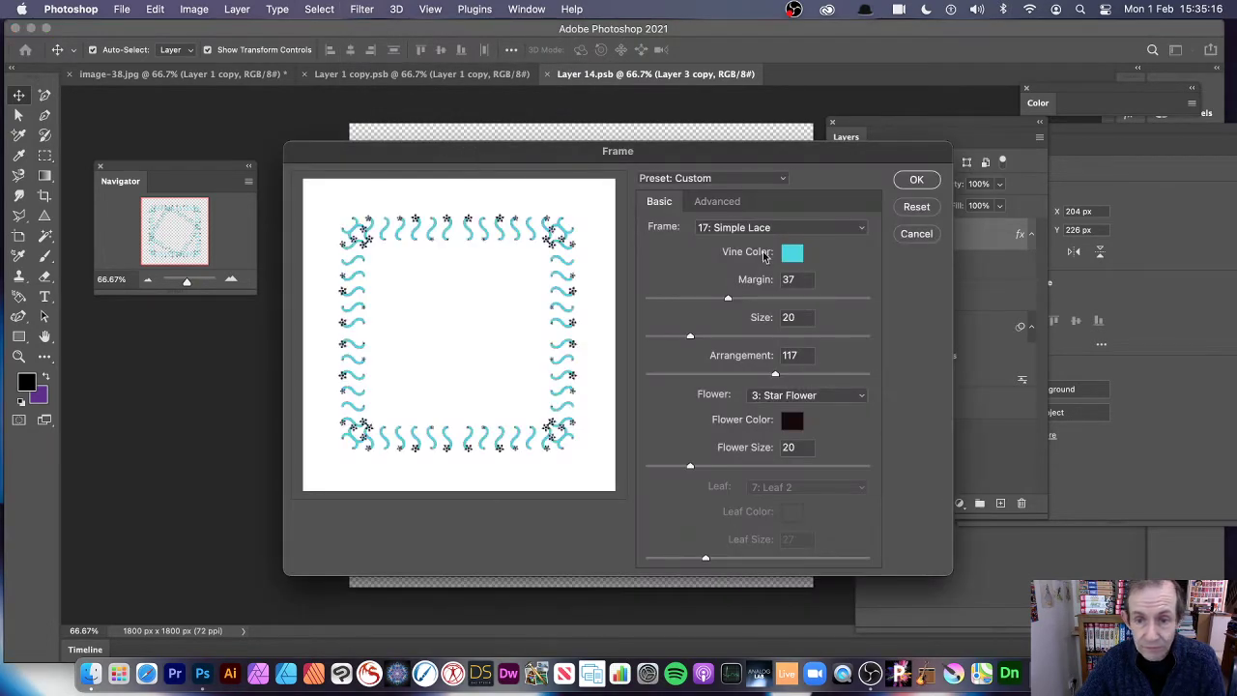
left_click(769, 230)
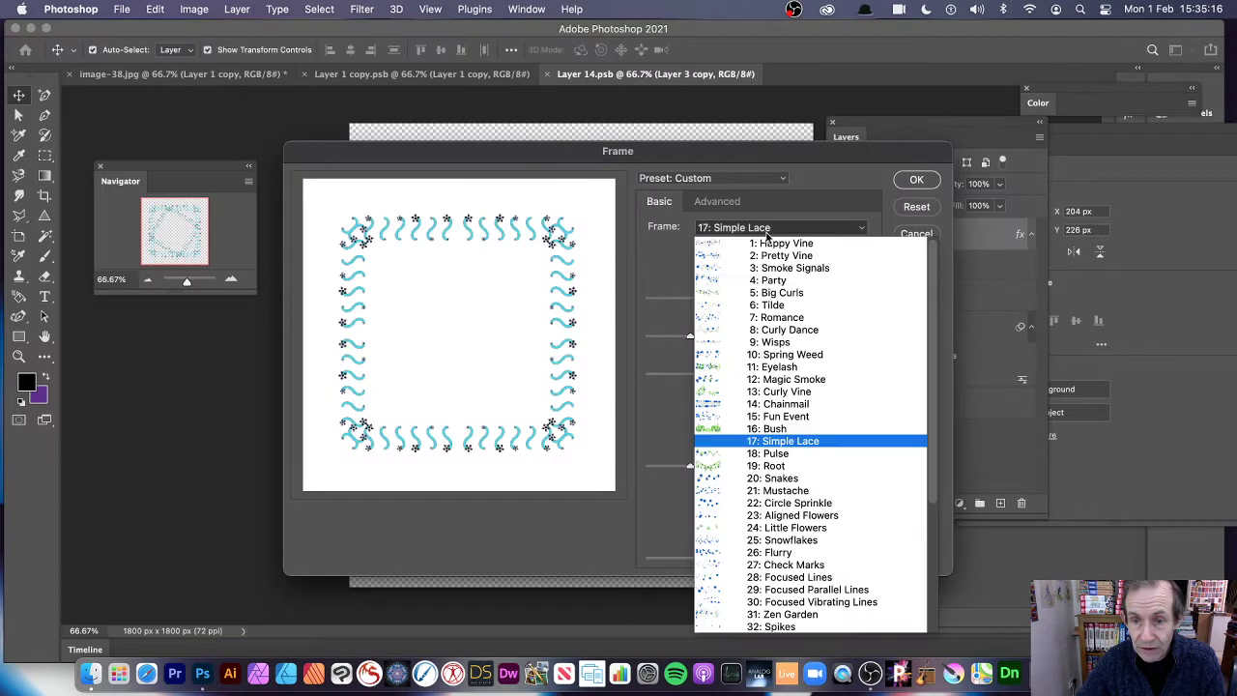
left_click(785, 379)
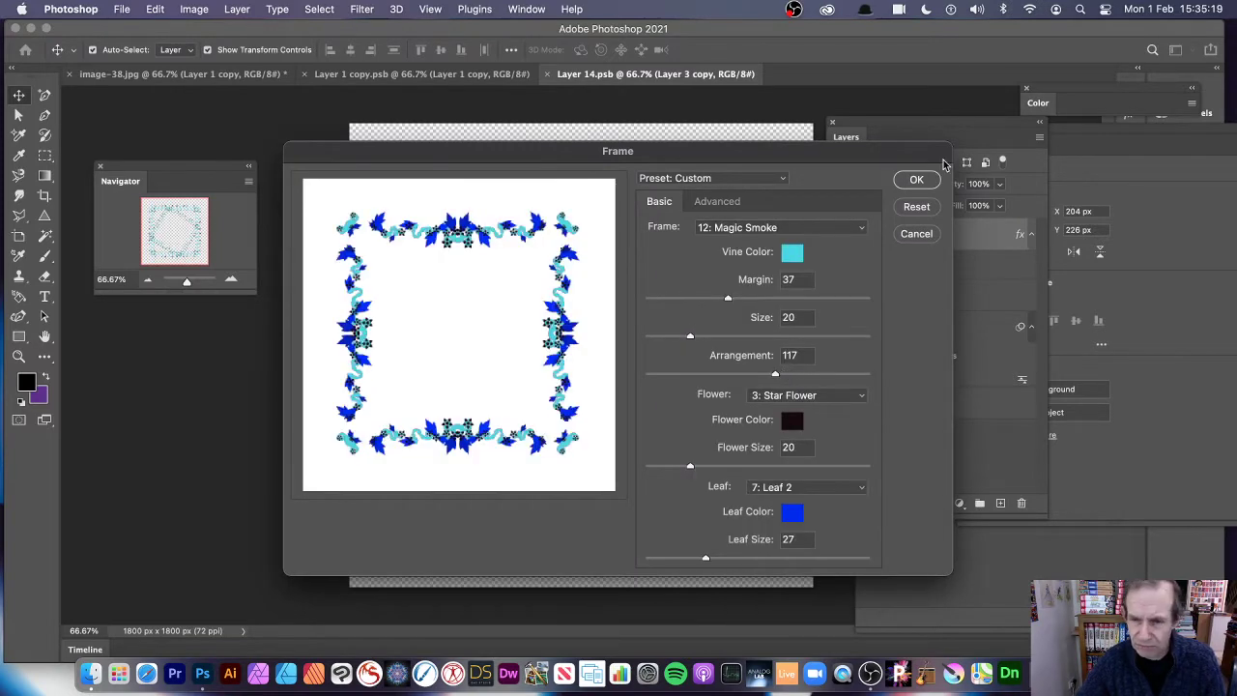
left_click(919, 180)
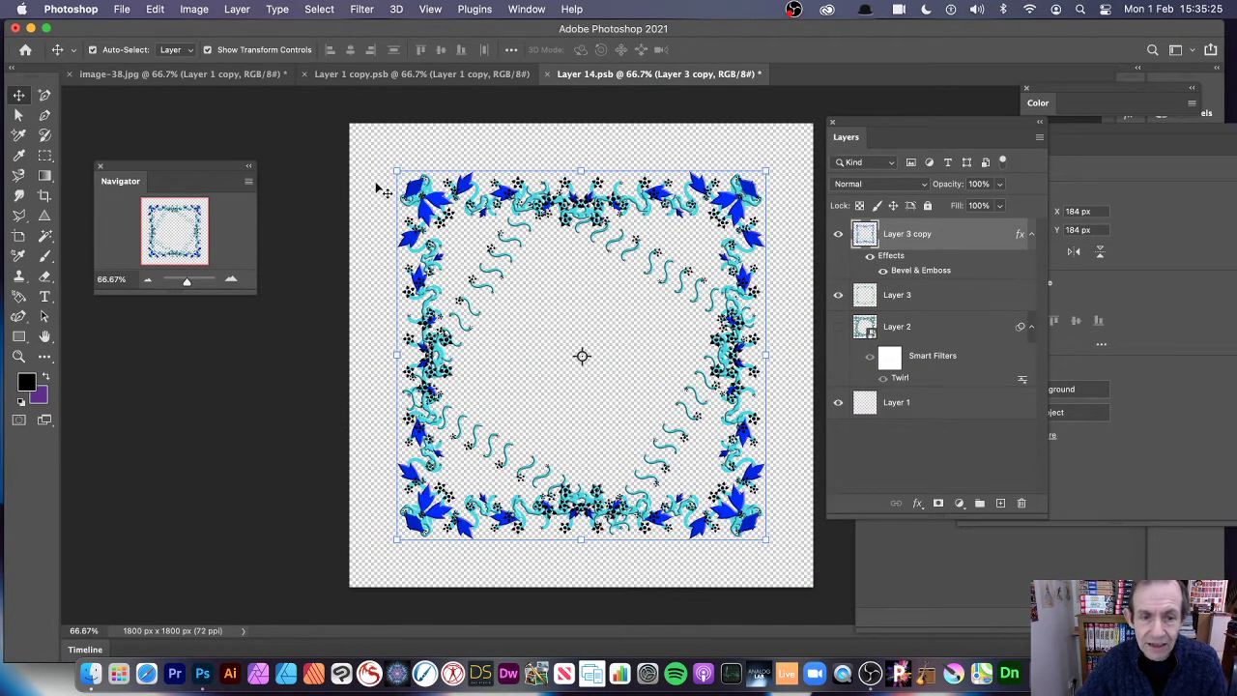
left_click(360, 9)
Step: Reopen Picture Frame, adjust the margin, and preview the Snakes and Snowflakes frame styles
mouse_move(411, 277)
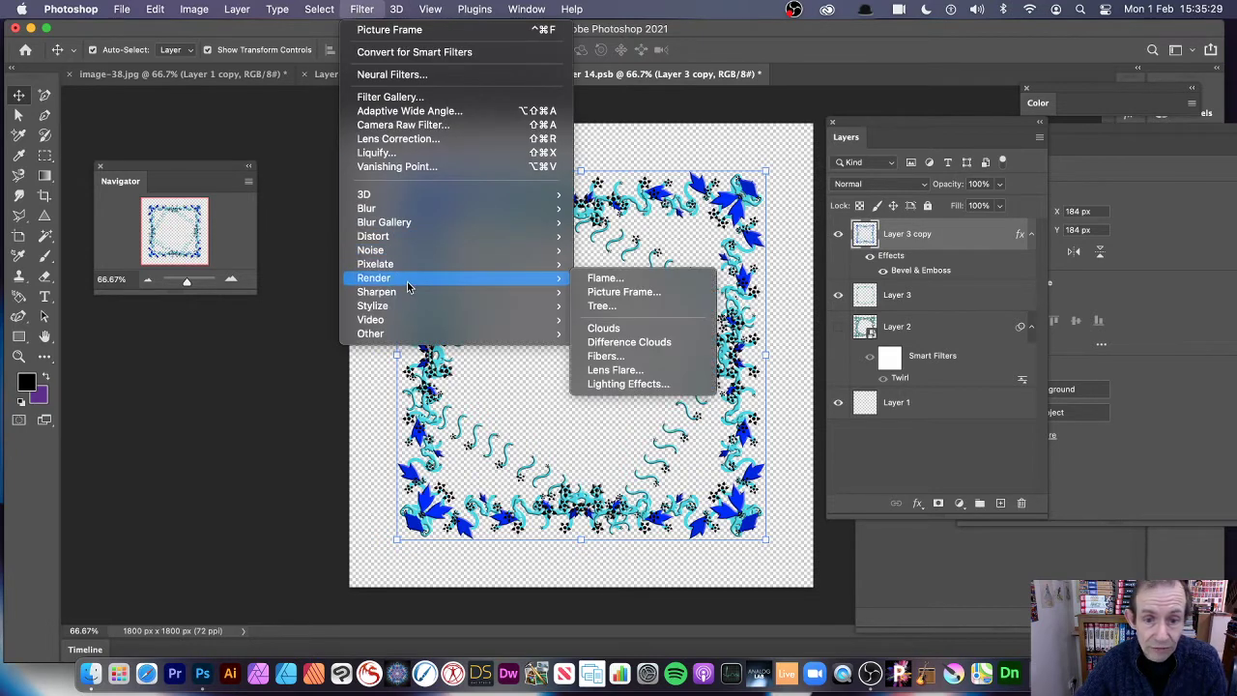
left_click(600, 292)
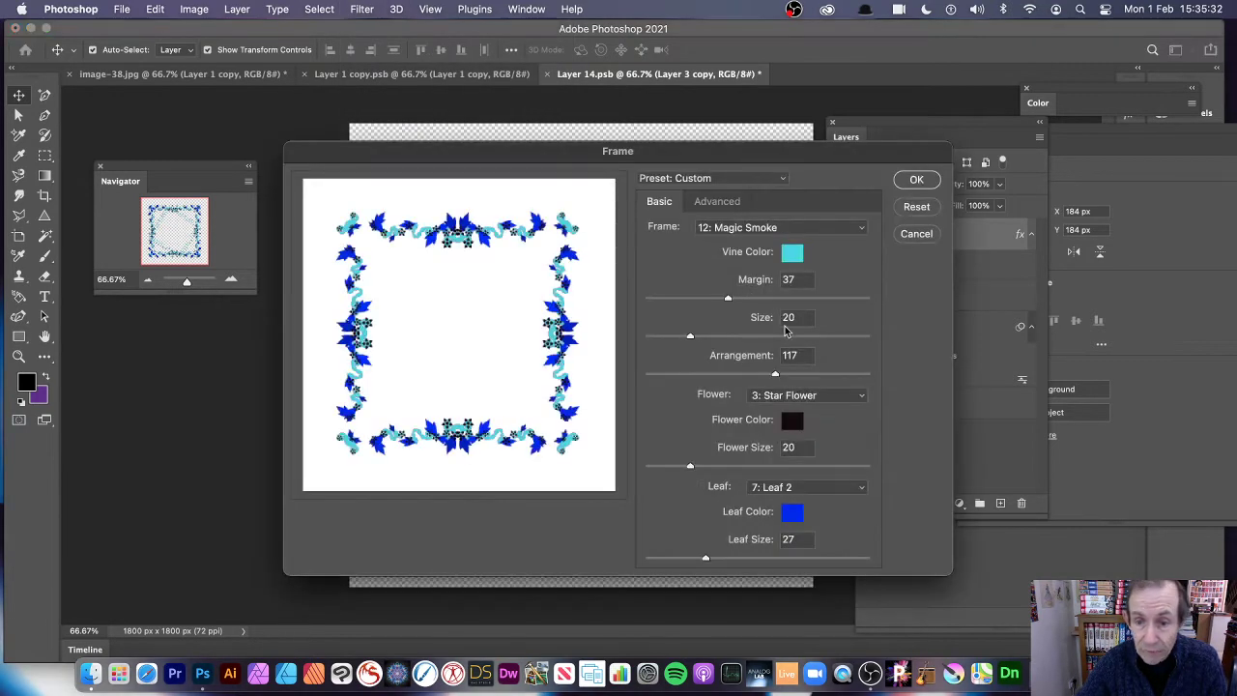
left_click_drag(740, 298, 708, 302)
left_click(762, 229)
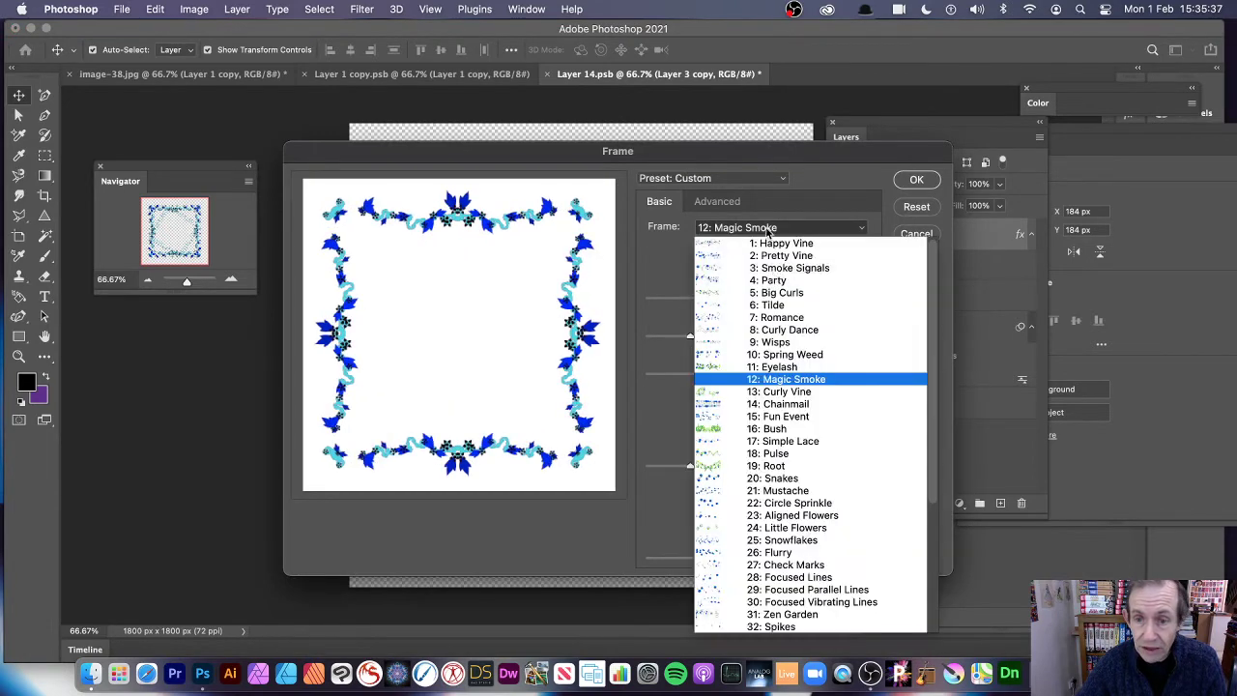
left_click(789, 482)
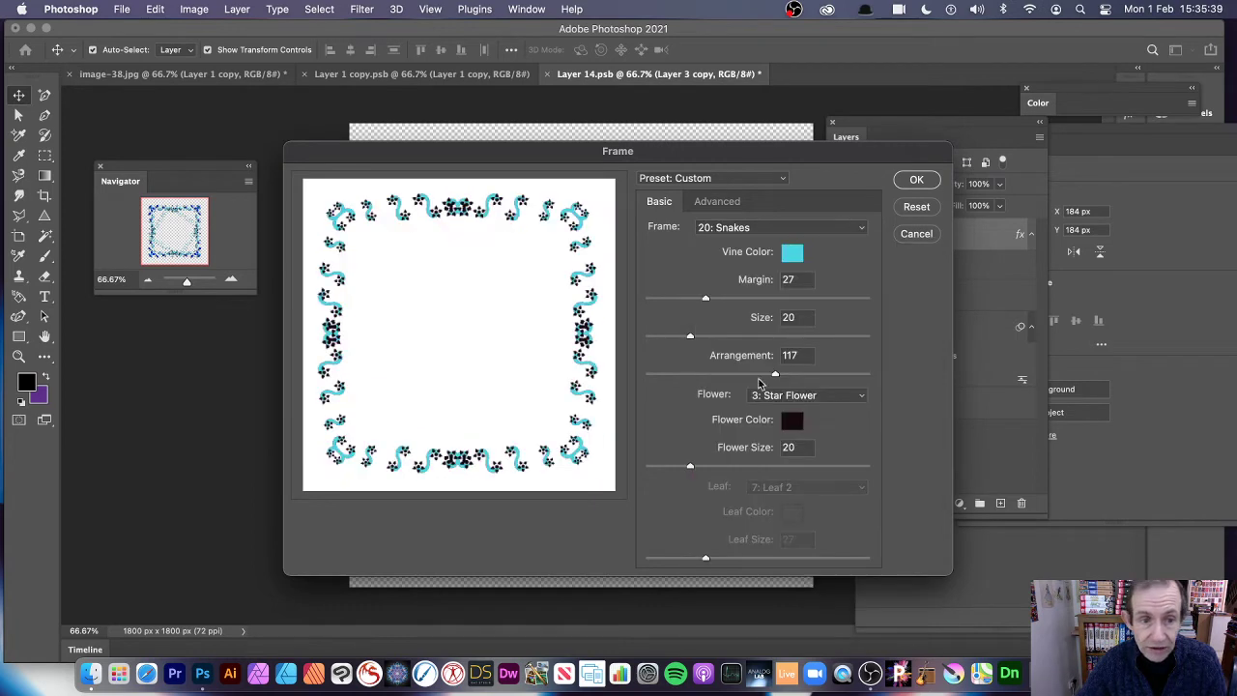
left_click(763, 227)
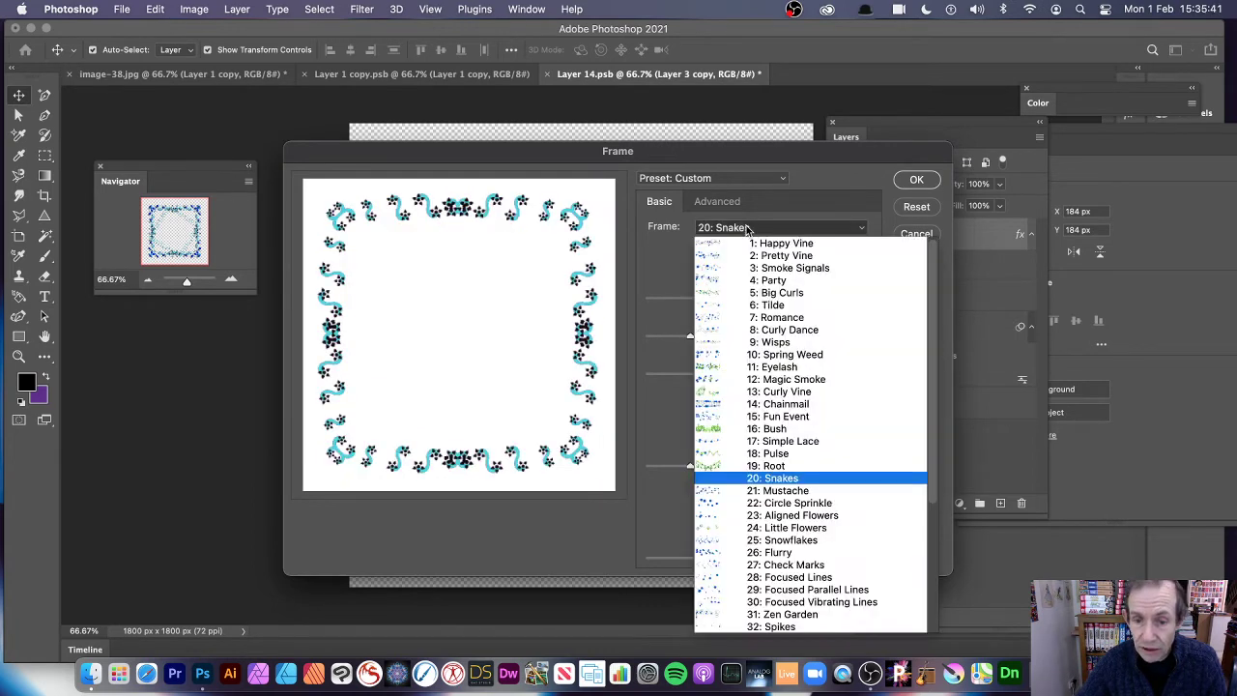
left_click(789, 539)
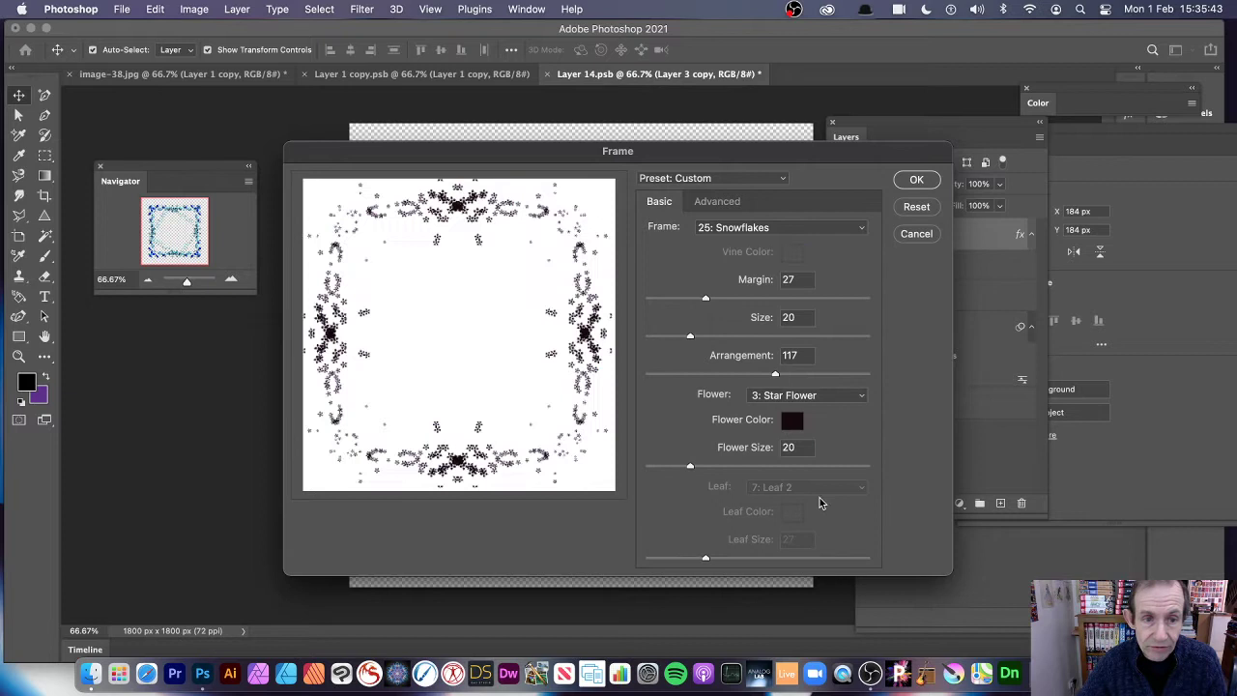
Step: Render a 23: Aligned Flowers frame with Size 51 and Flower Size 86
left_click(774, 227)
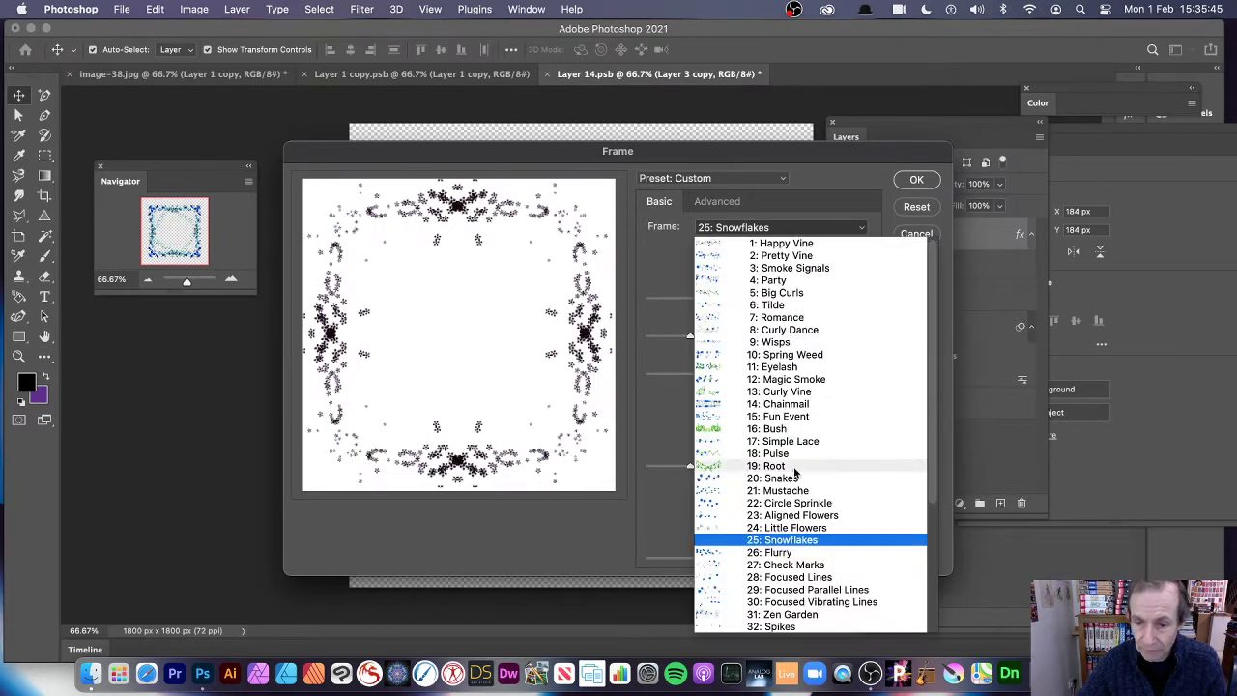
left_click(791, 512)
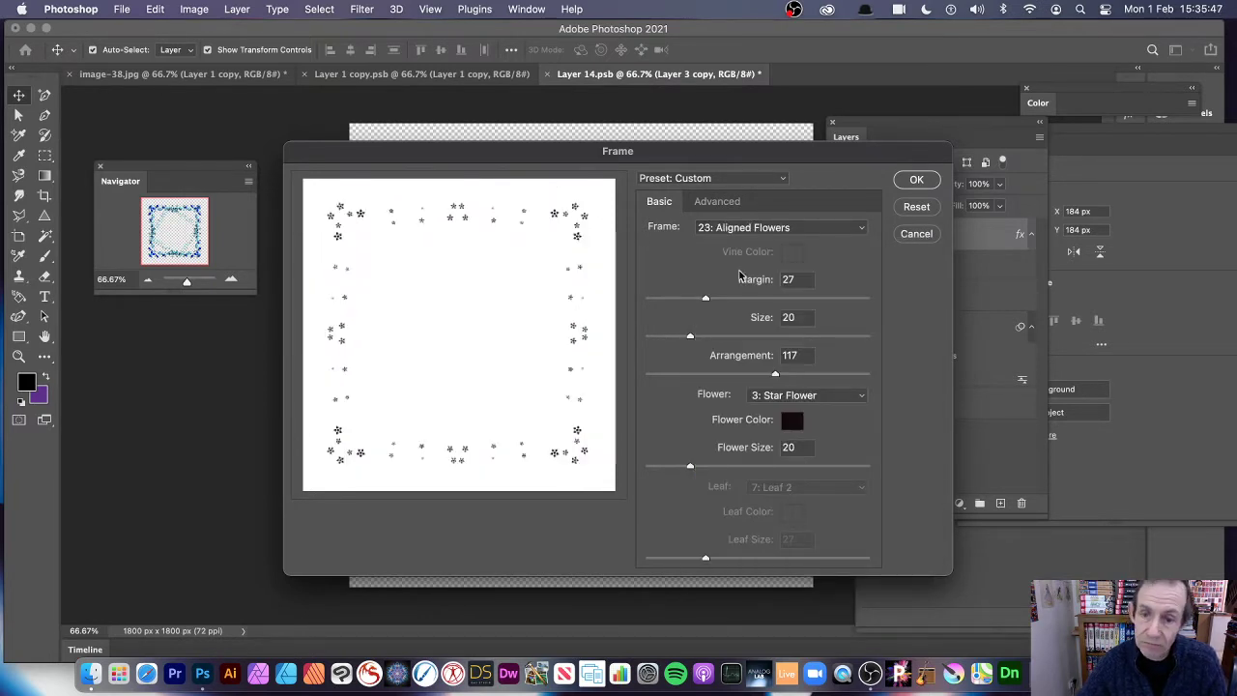
left_click(730, 337)
left_click_drag(730, 338, 758, 337)
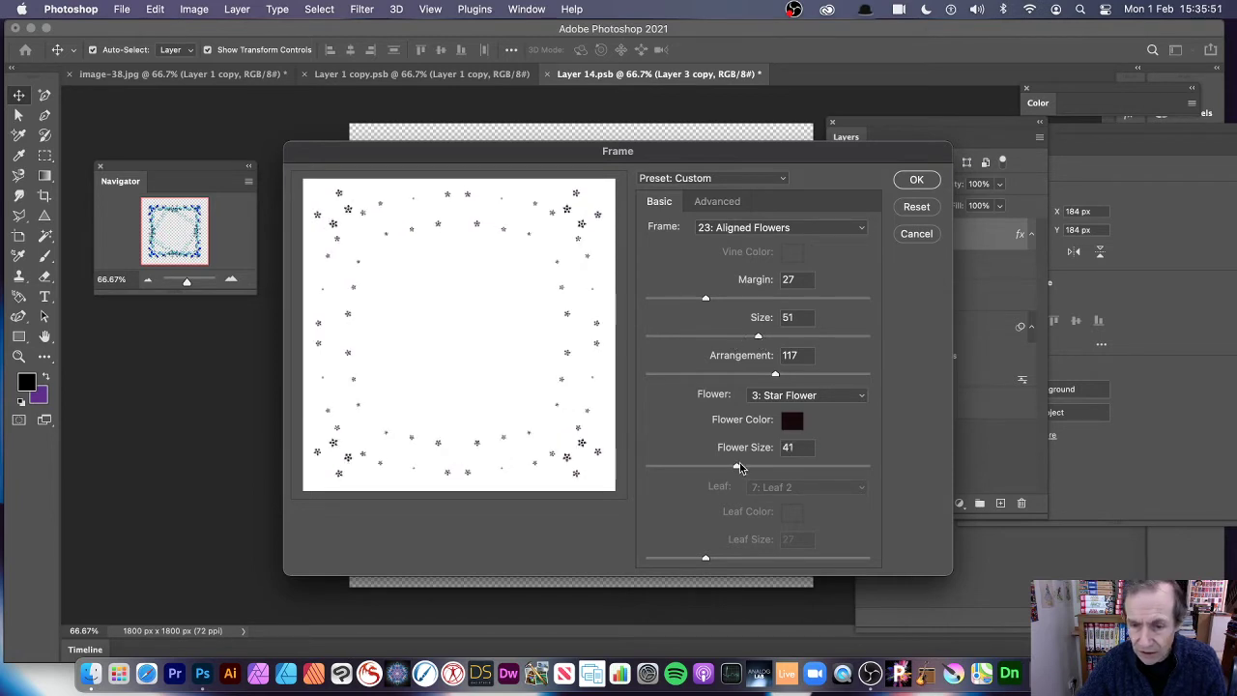
left_click_drag(739, 468, 839, 474)
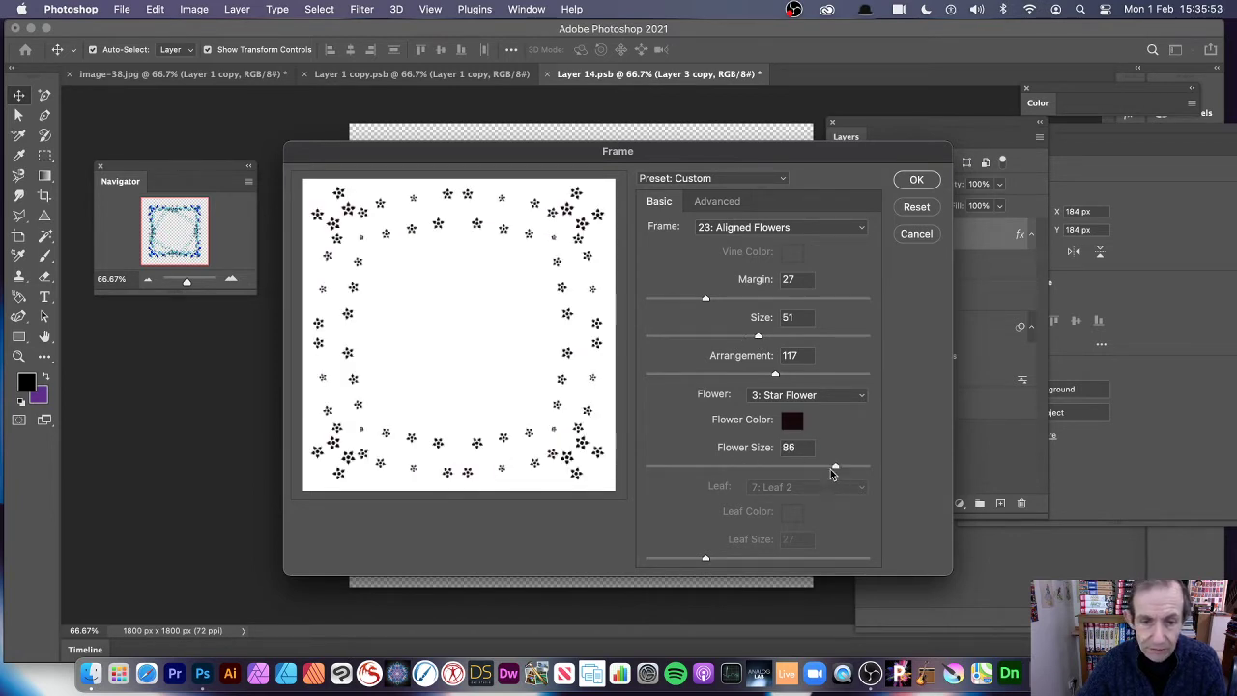
left_click(918, 180)
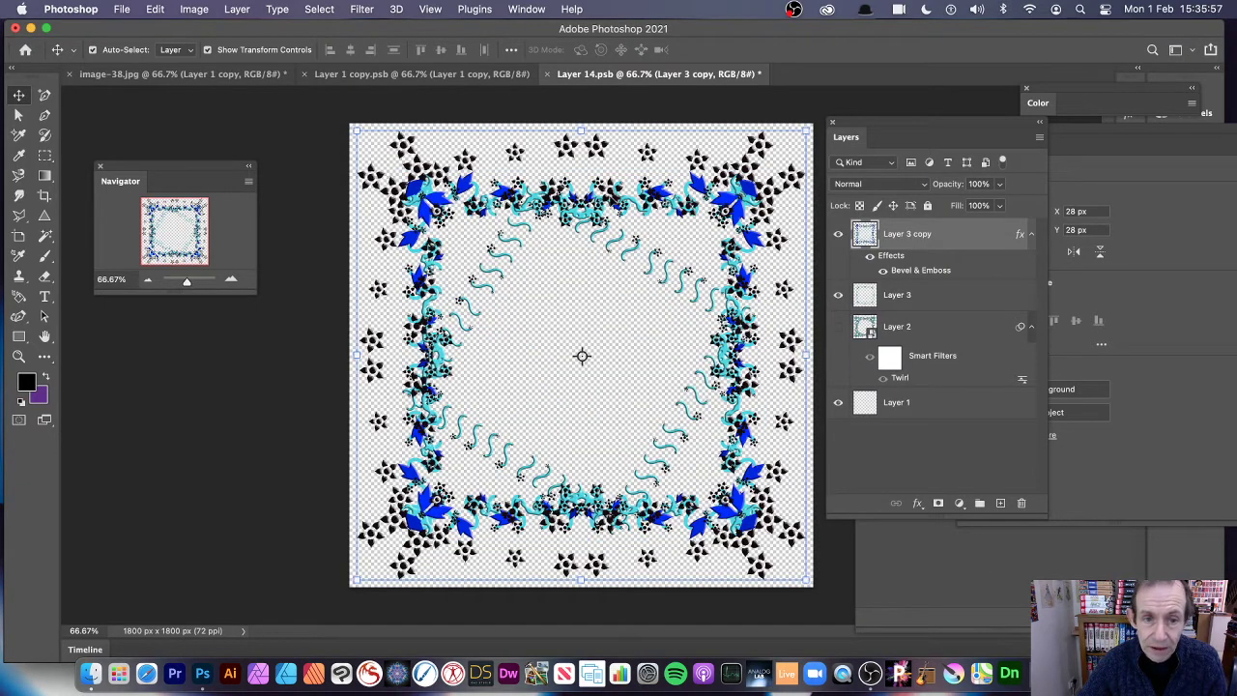
Step: Save and close Layer 14.psb and Layer 1 copy.psb so the photo updates
left_click(547, 74)
left_click(609, 263)
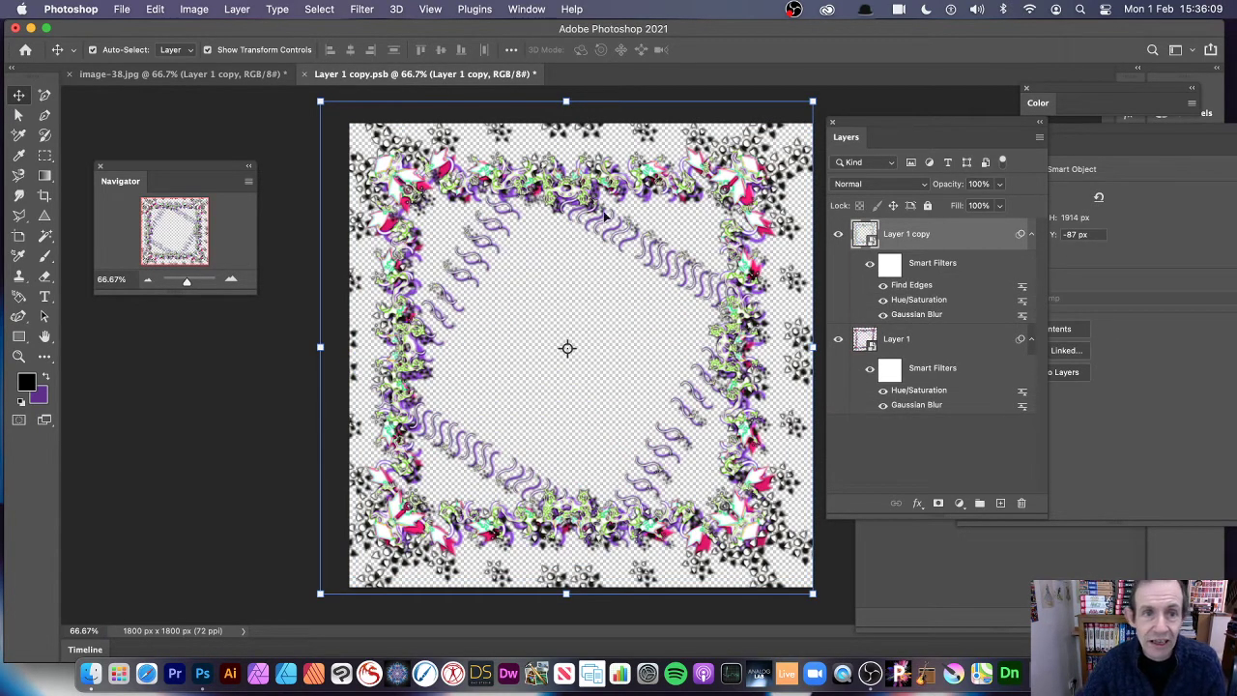
left_click(304, 74)
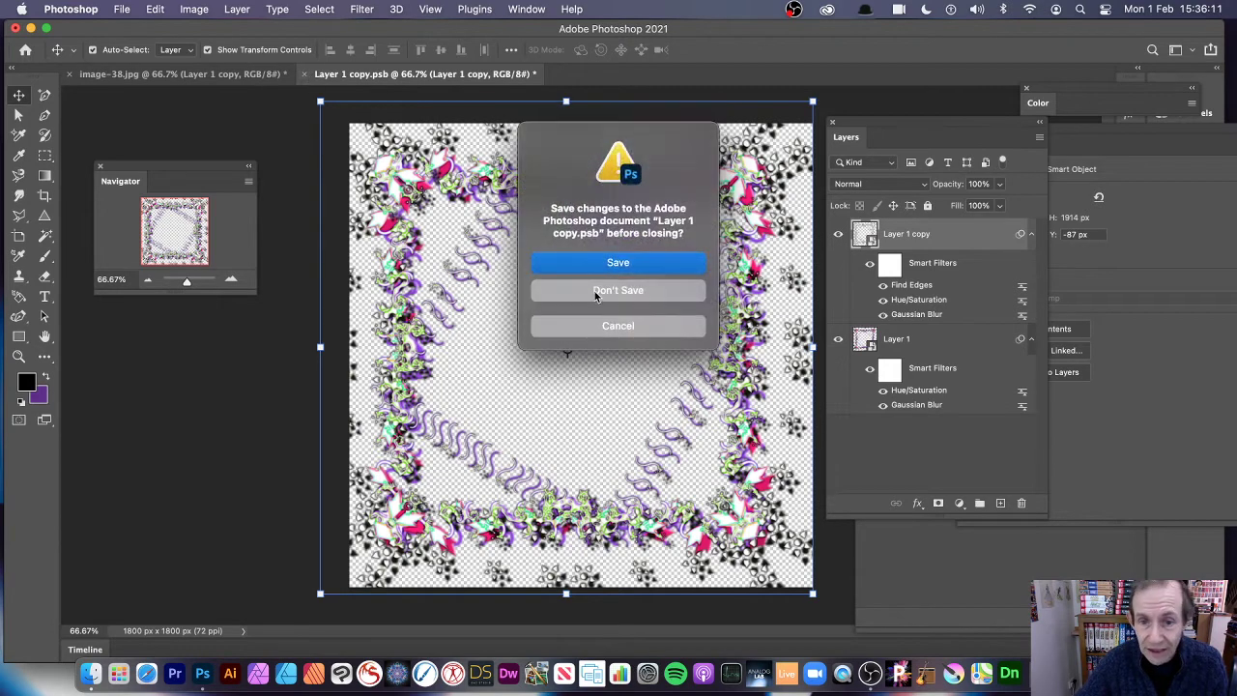
left_click(607, 267)
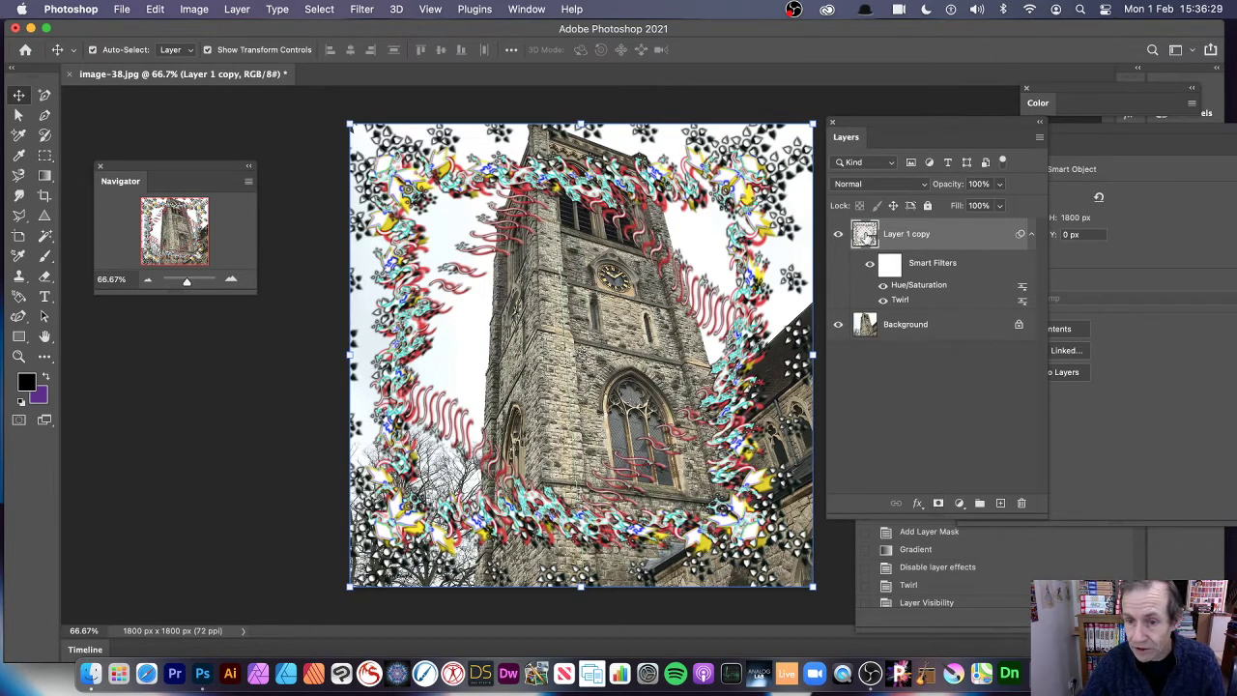
Step: Hide the twirled Layer 1 copy and make the Background layer active
left_click(839, 237)
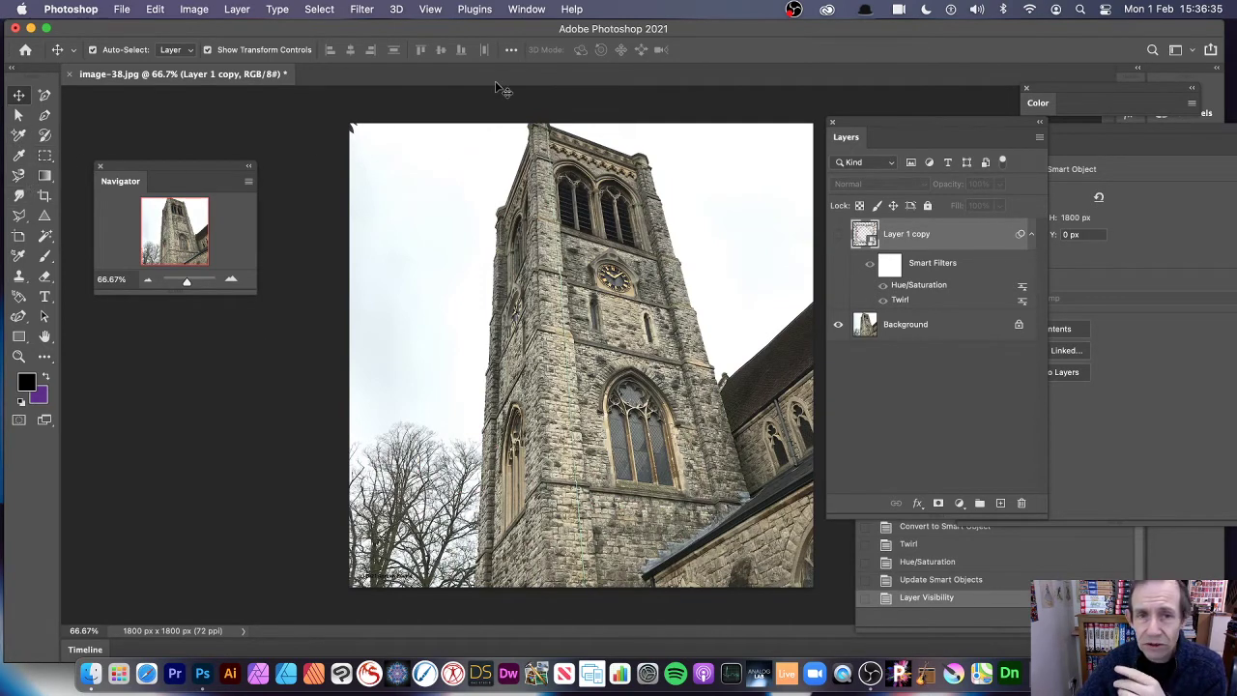
left_click(369, 12)
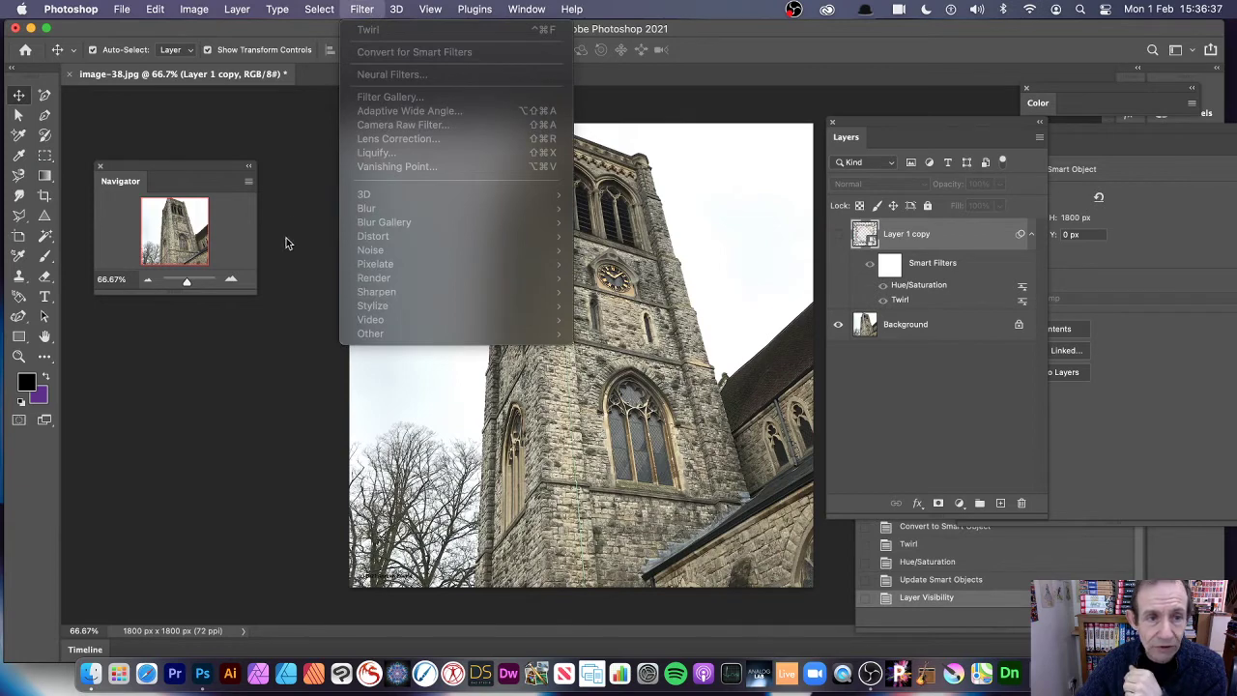
key("Escape")
left_click(917, 326)
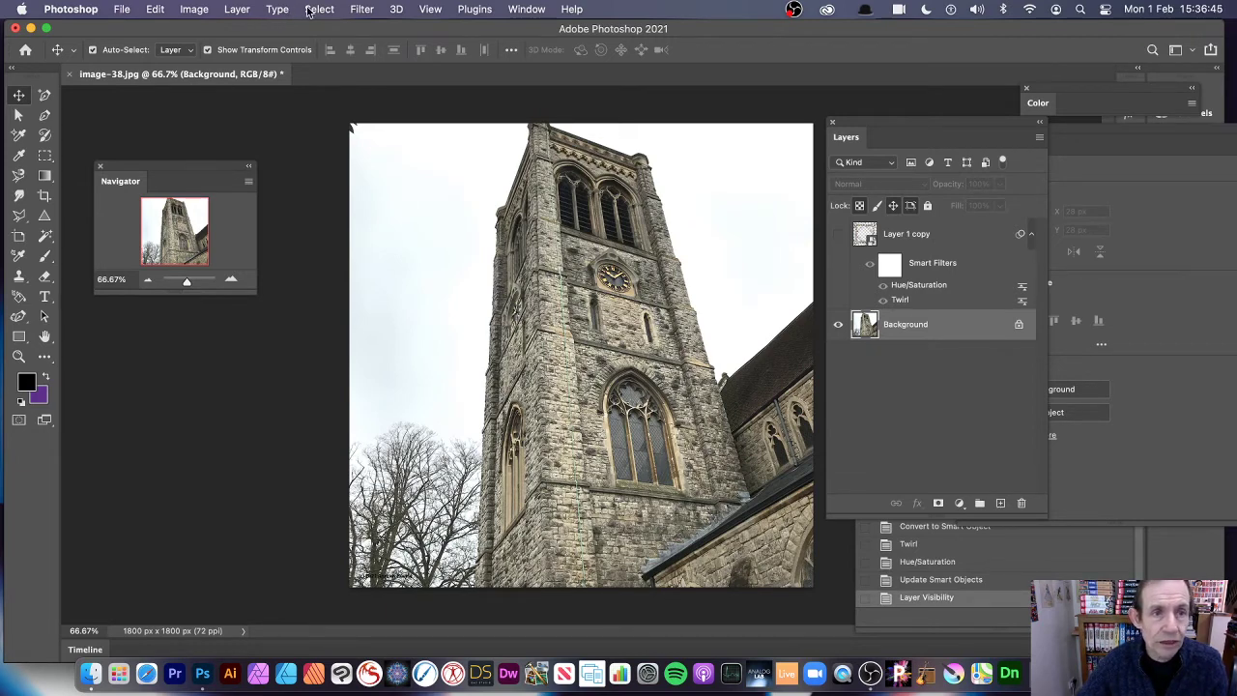
Step: Try a 27: Check Marks picture frame on the Background, then undo it
left_click(354, 11)
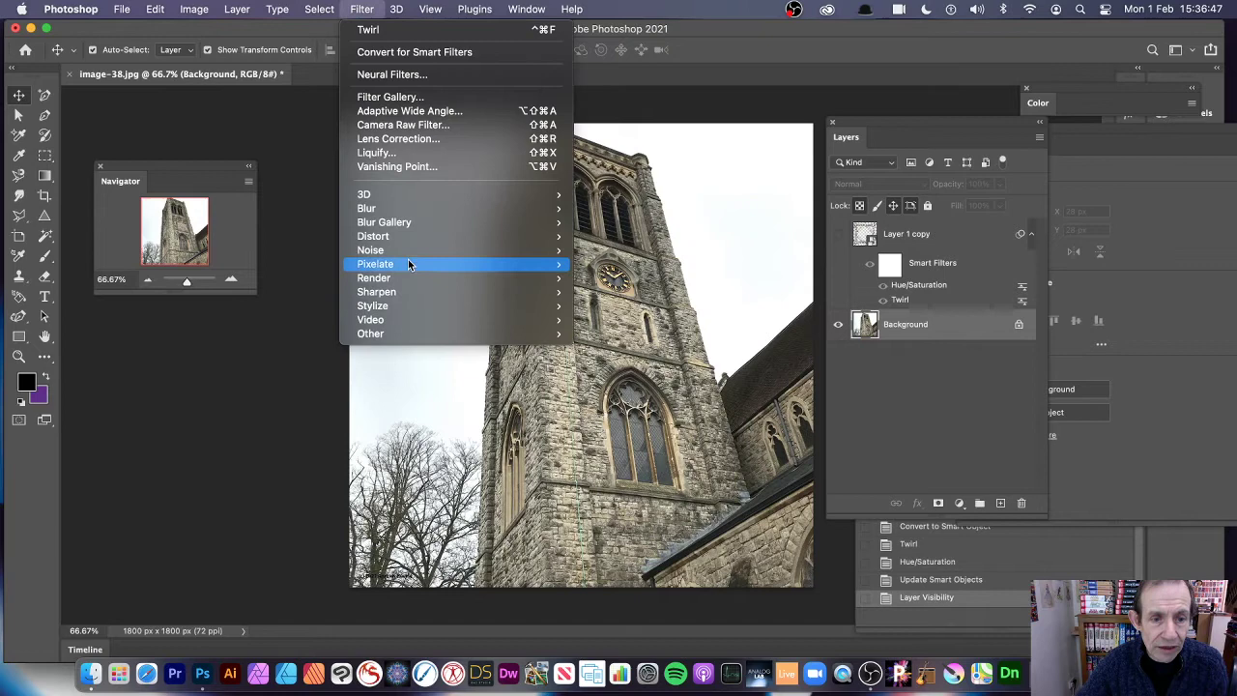
mouse_move(411, 278)
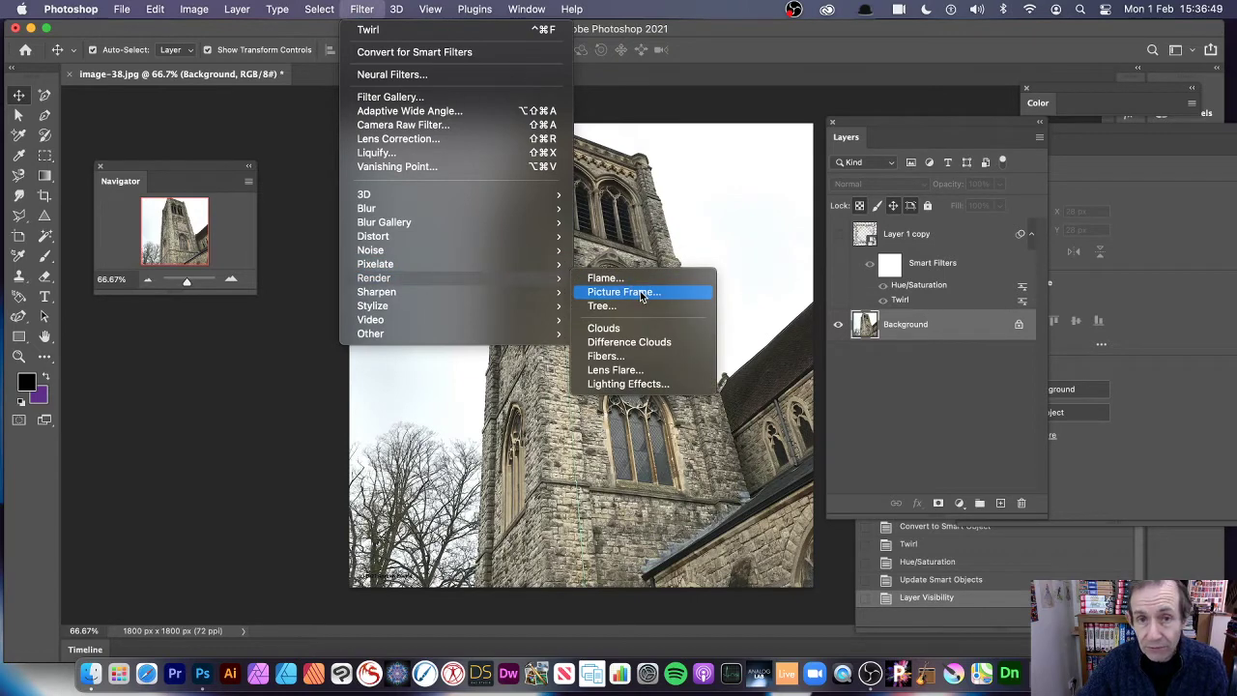
key("Escape")
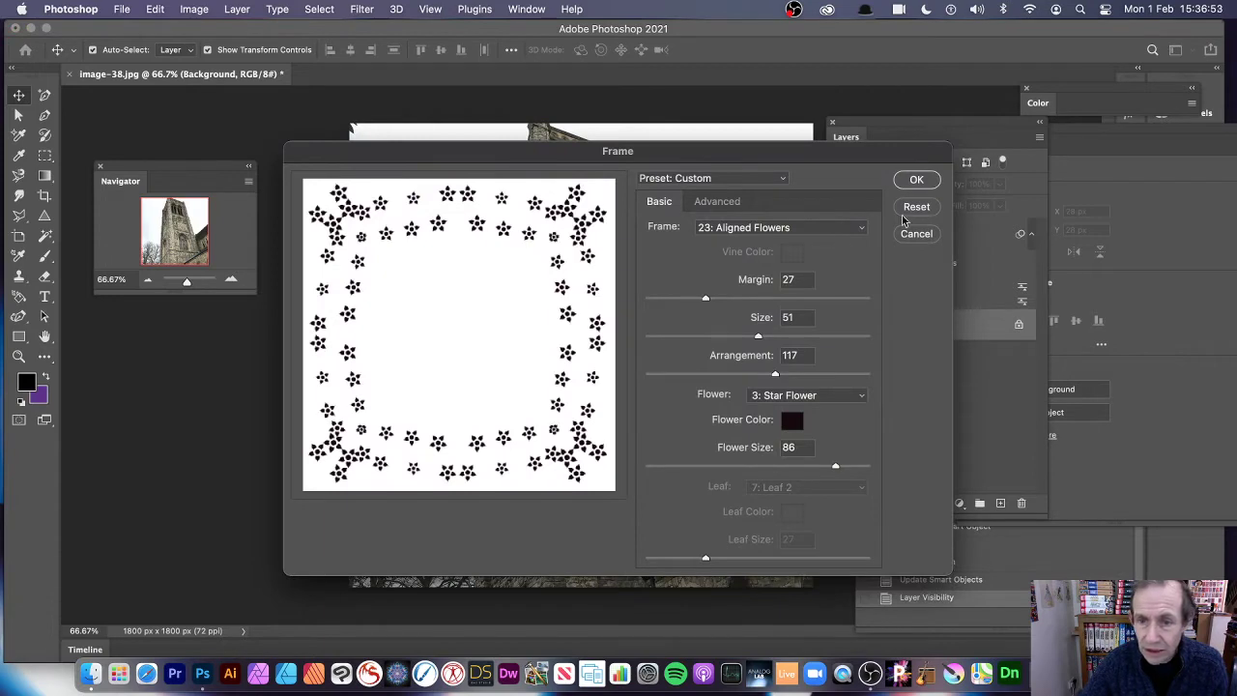
left_click(815, 228)
left_click(793, 564)
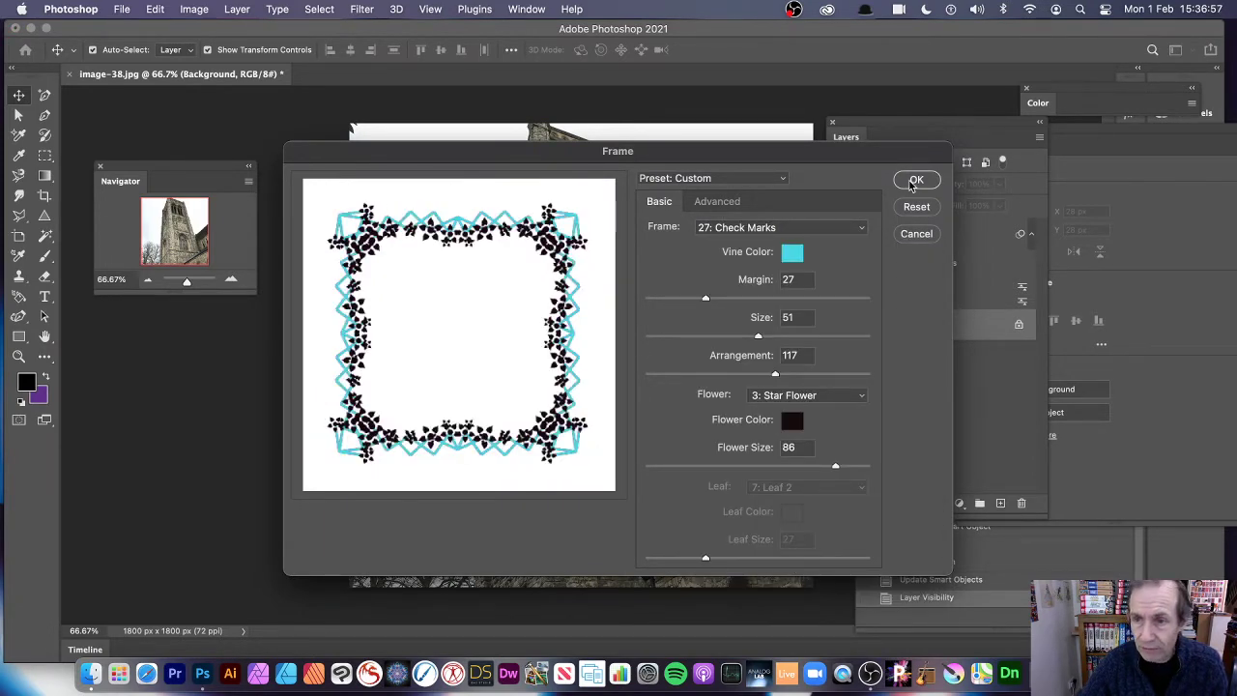
left_click(917, 179)
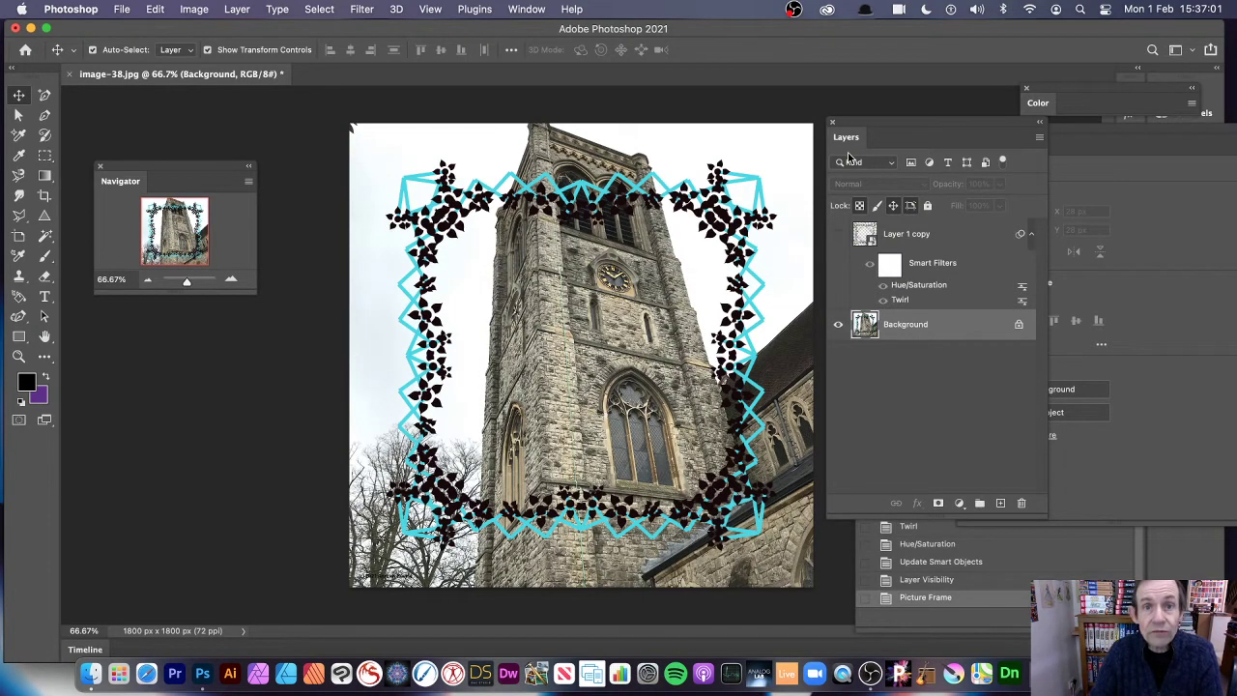
key("super+z")
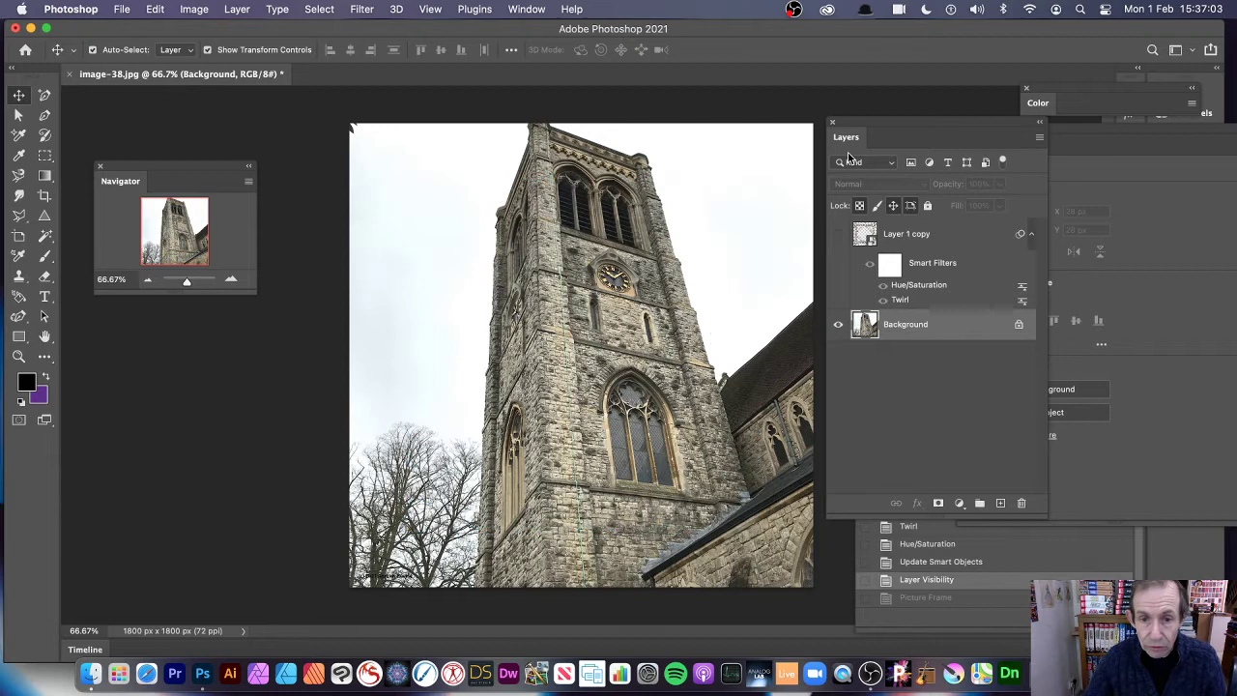
left_click(43, 157)
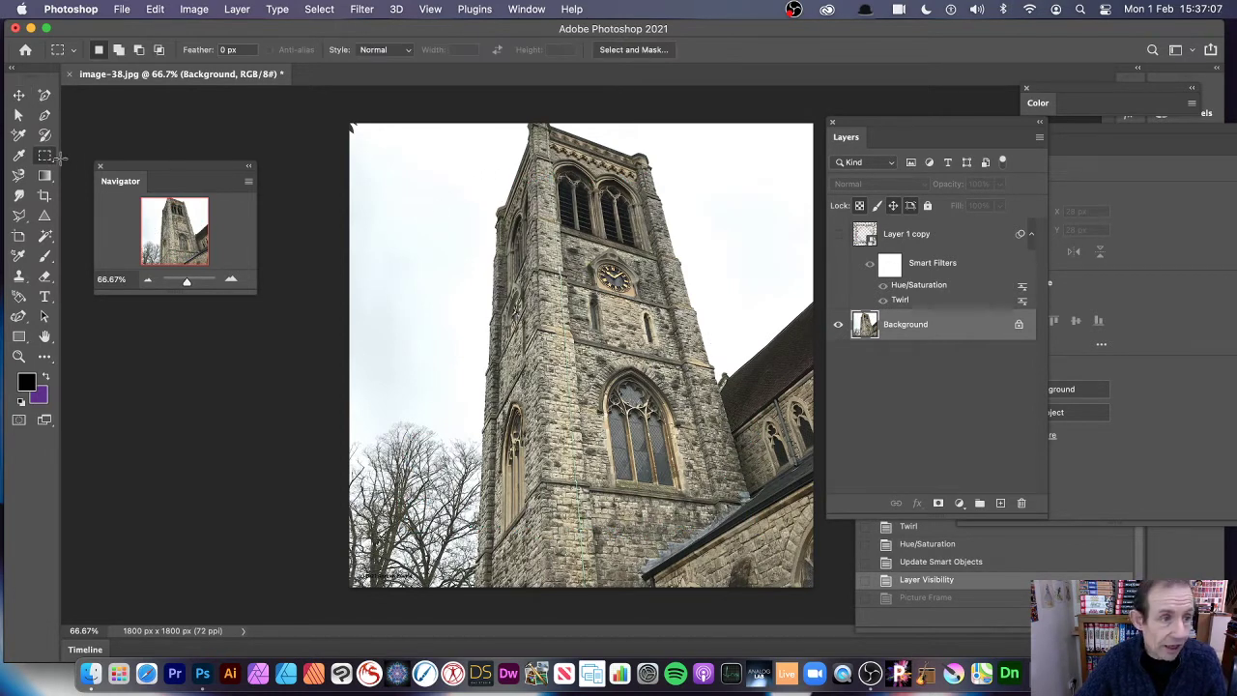
left_click_drag(44, 157, 114, 160)
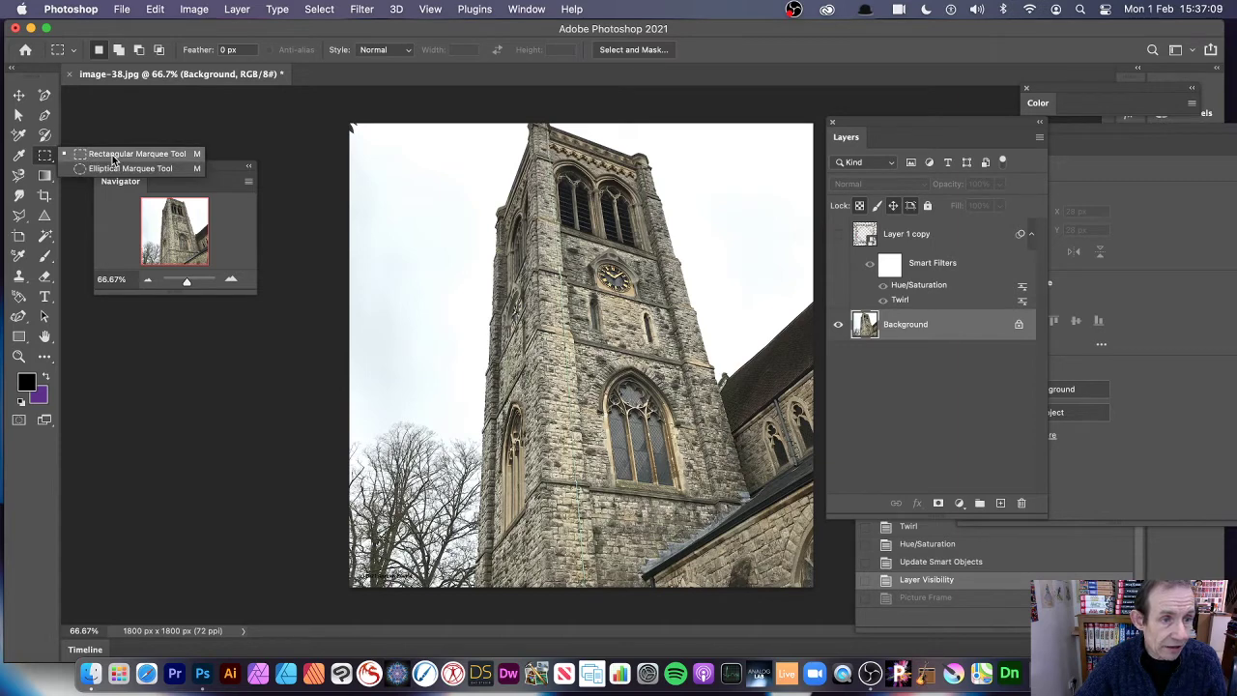
left_click_drag(464, 152, 718, 555)
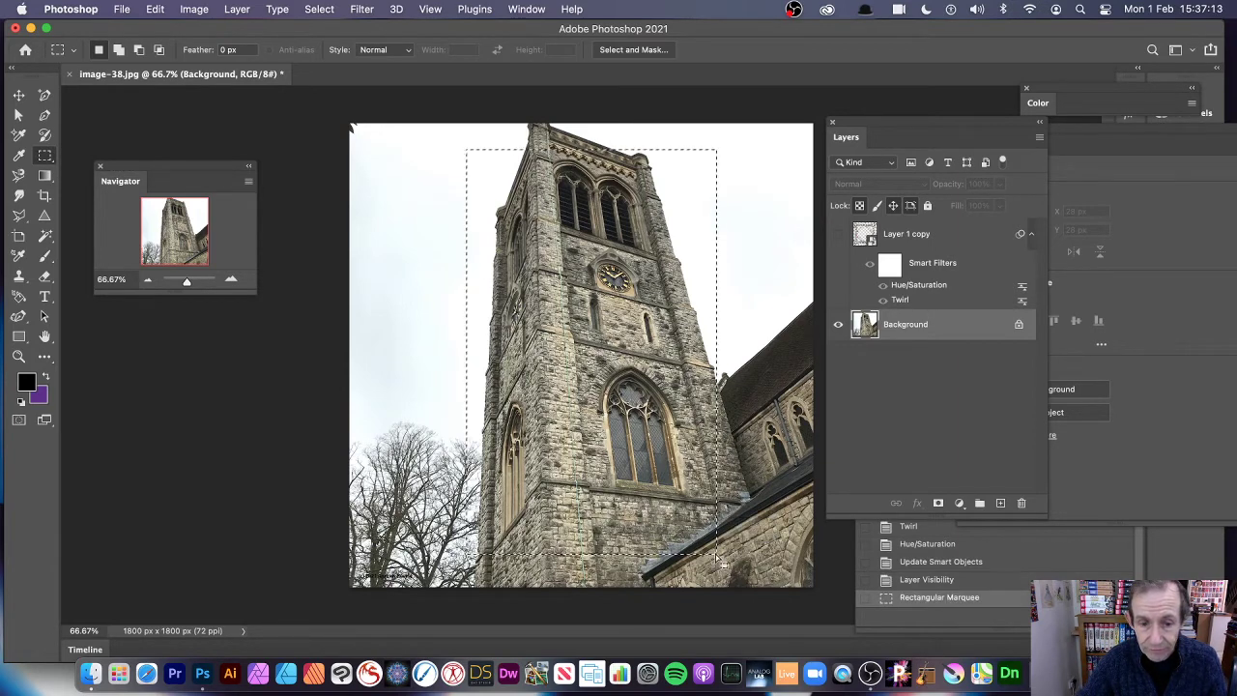
left_click(360, 10)
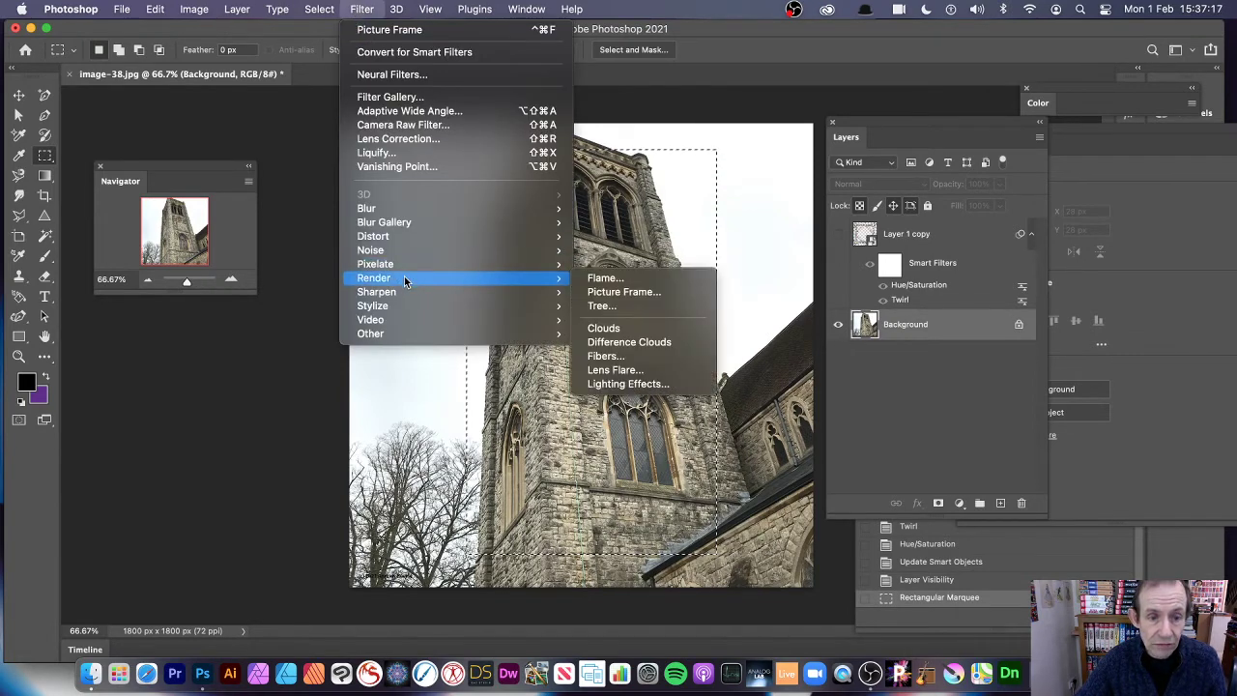
left_click(644, 292)
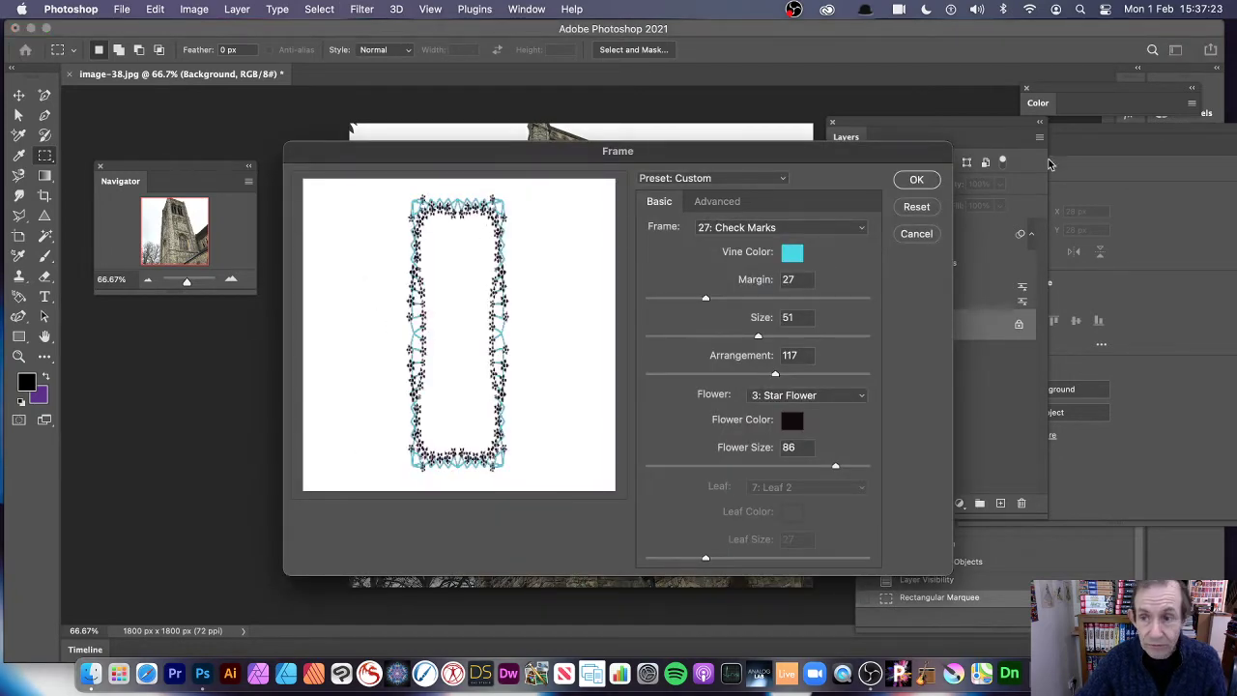
left_click(912, 183)
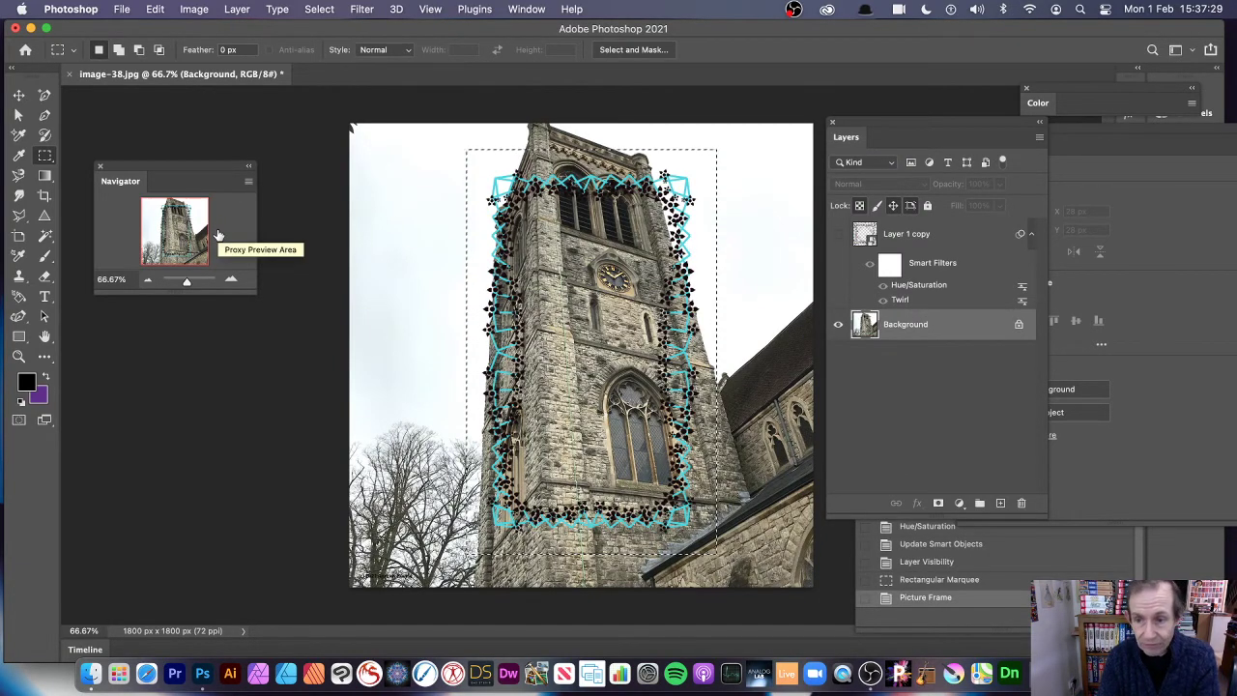
left_click(927, 562)
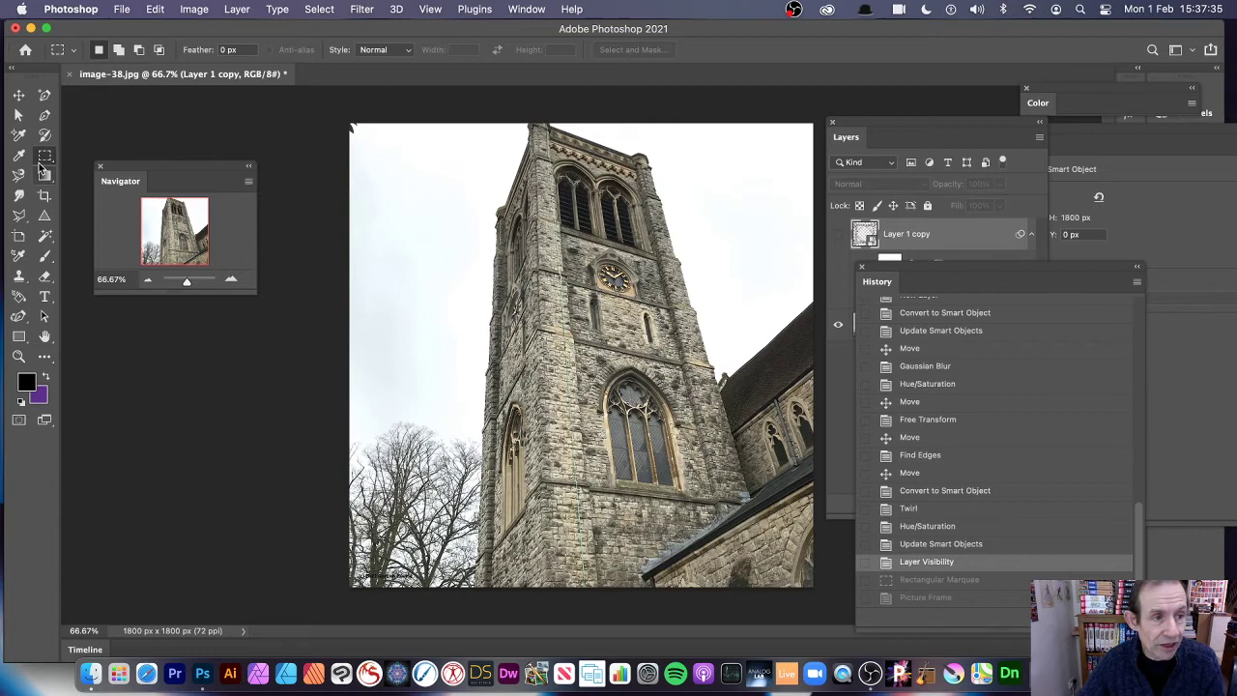
Step: Draw an elliptical selection around the upper tower and activate the Background layer
left_click_drag(44, 162, 98, 174)
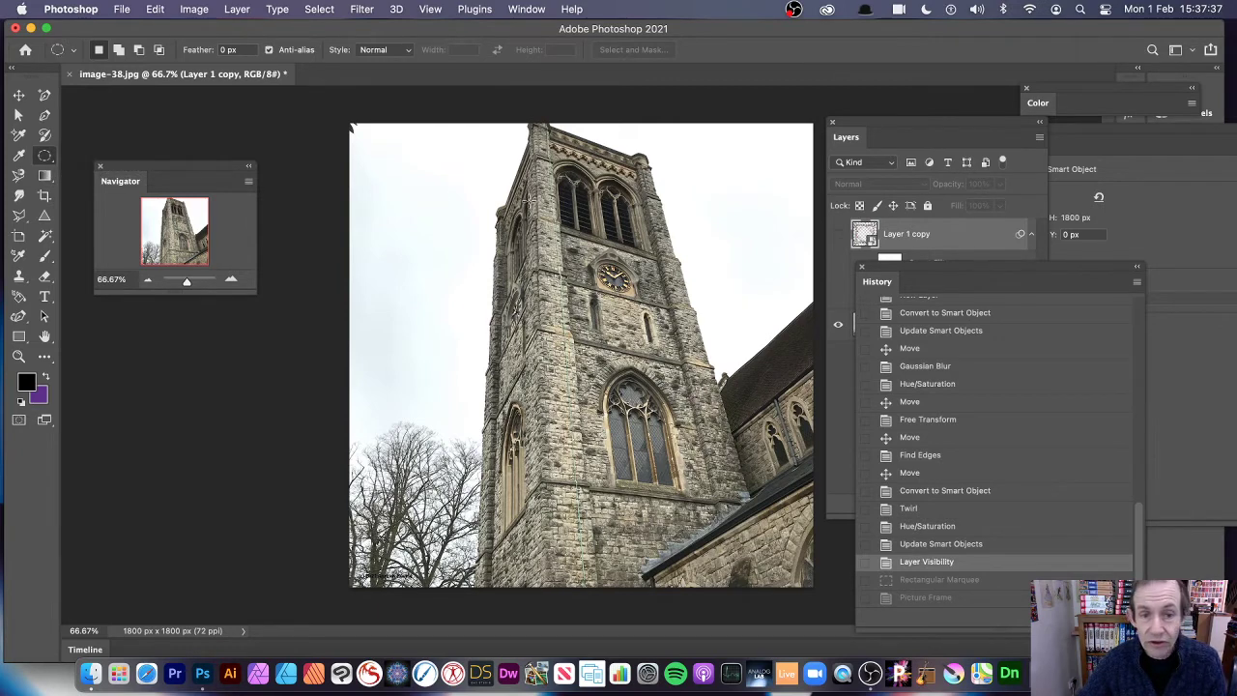
left_click_drag(465, 134, 743, 445)
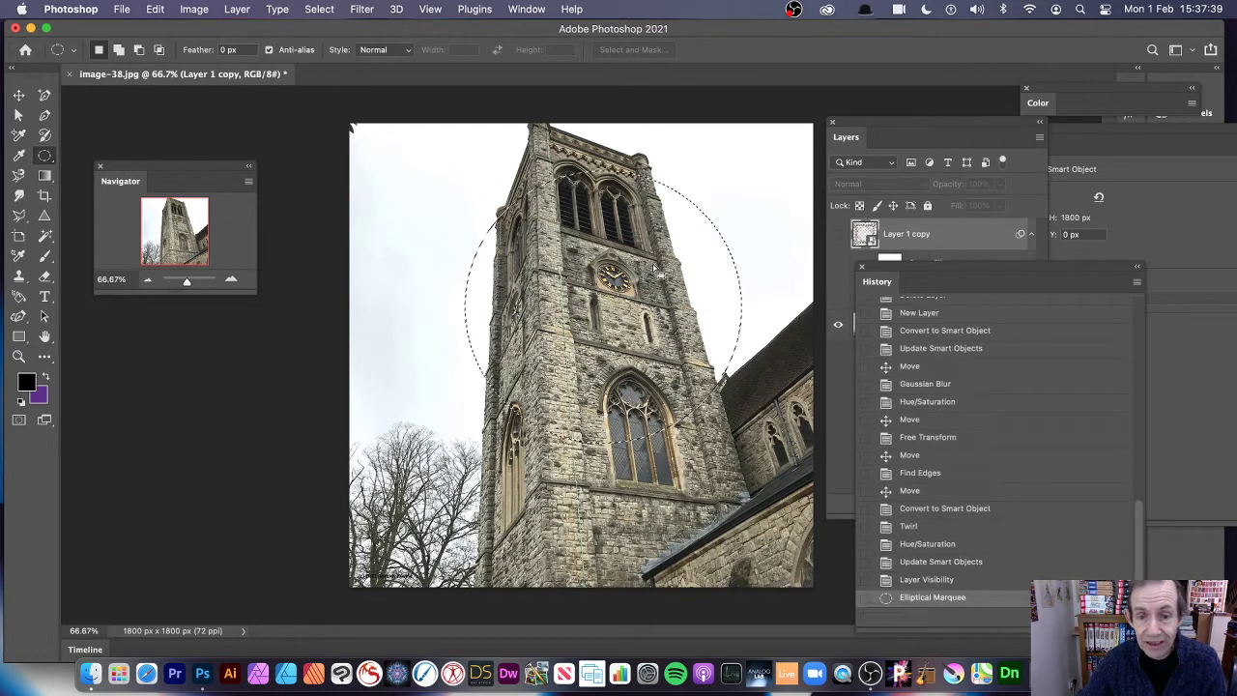
left_click(364, 10)
left_click(678, 330)
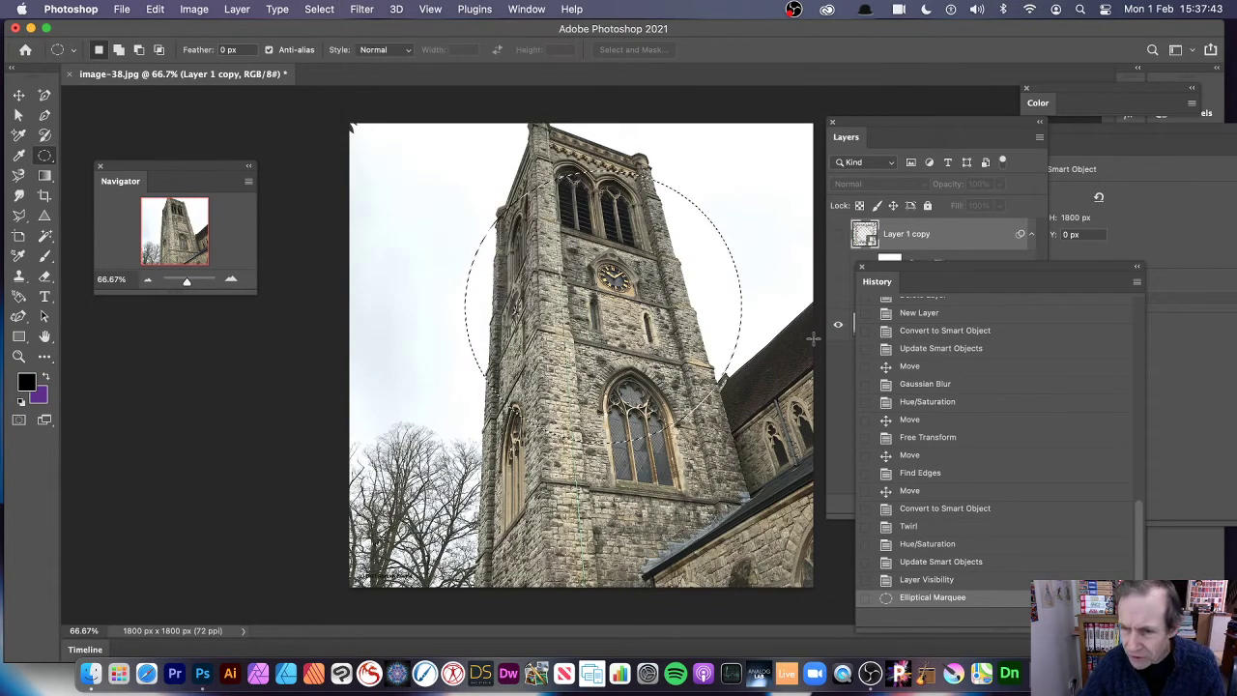
left_click(837, 369)
left_click(912, 329)
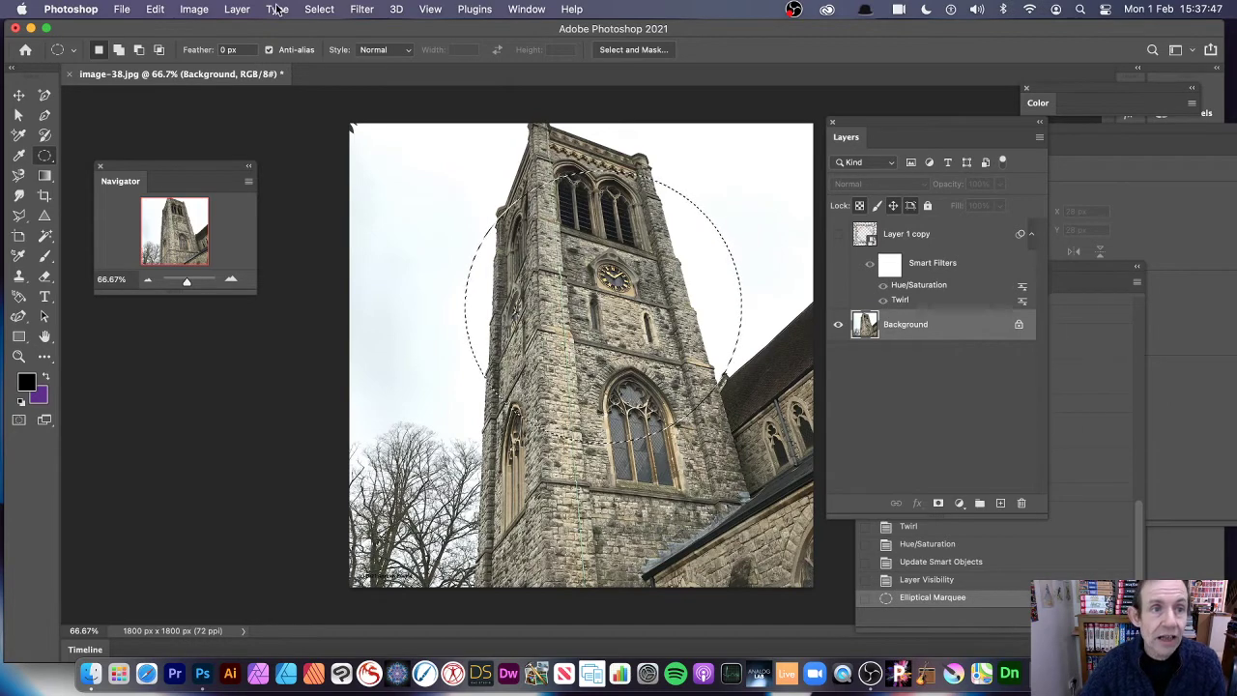
Step: Open Picture Frame on the ellipse, previewing the 27: Check Marks border
left_click(362, 10)
mouse_move(405, 278)
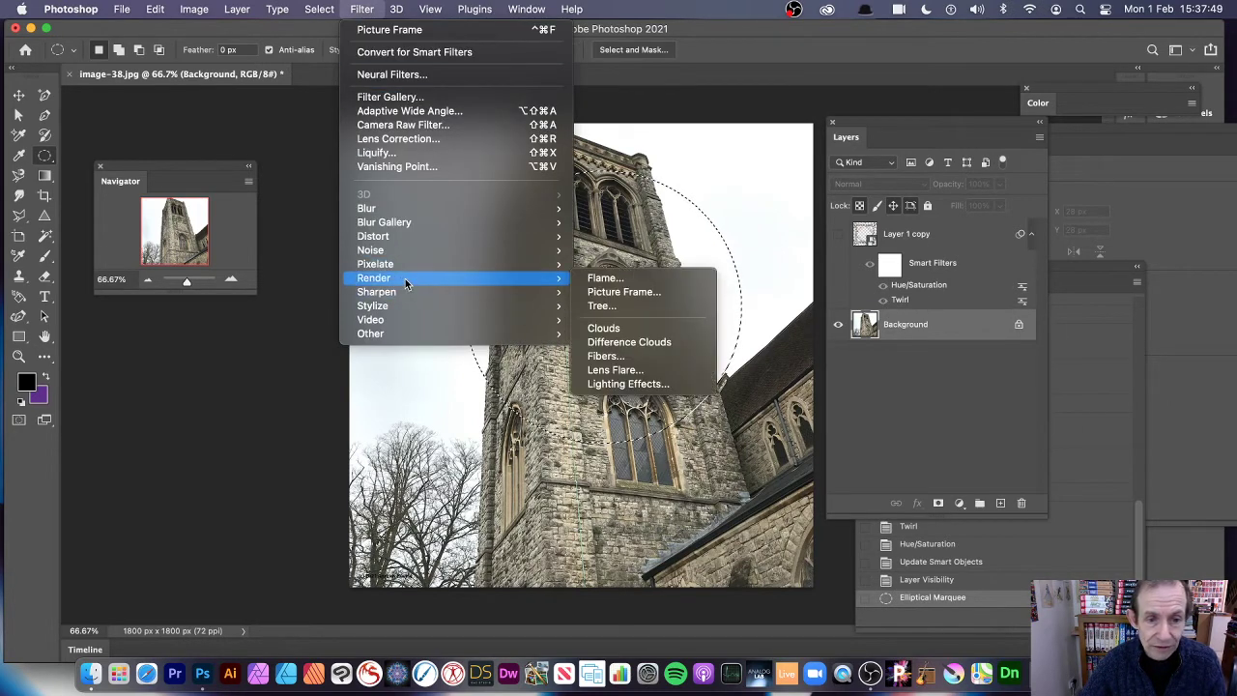
left_click(615, 174)
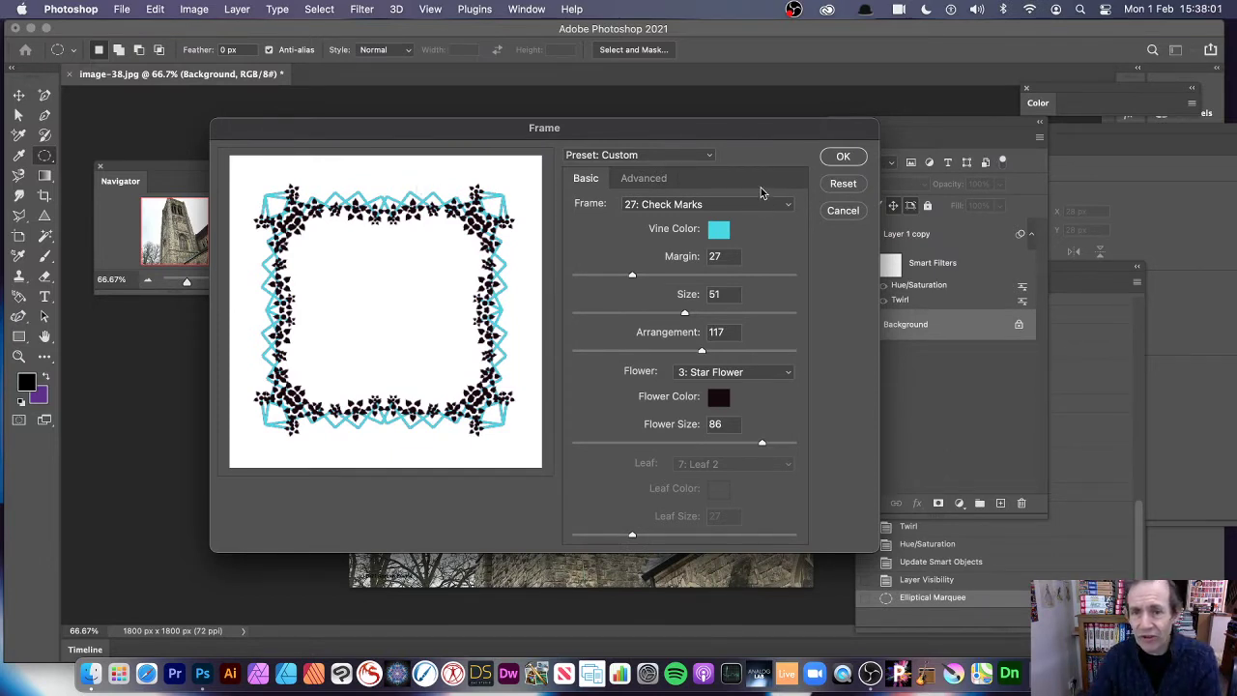
left_click(843, 156)
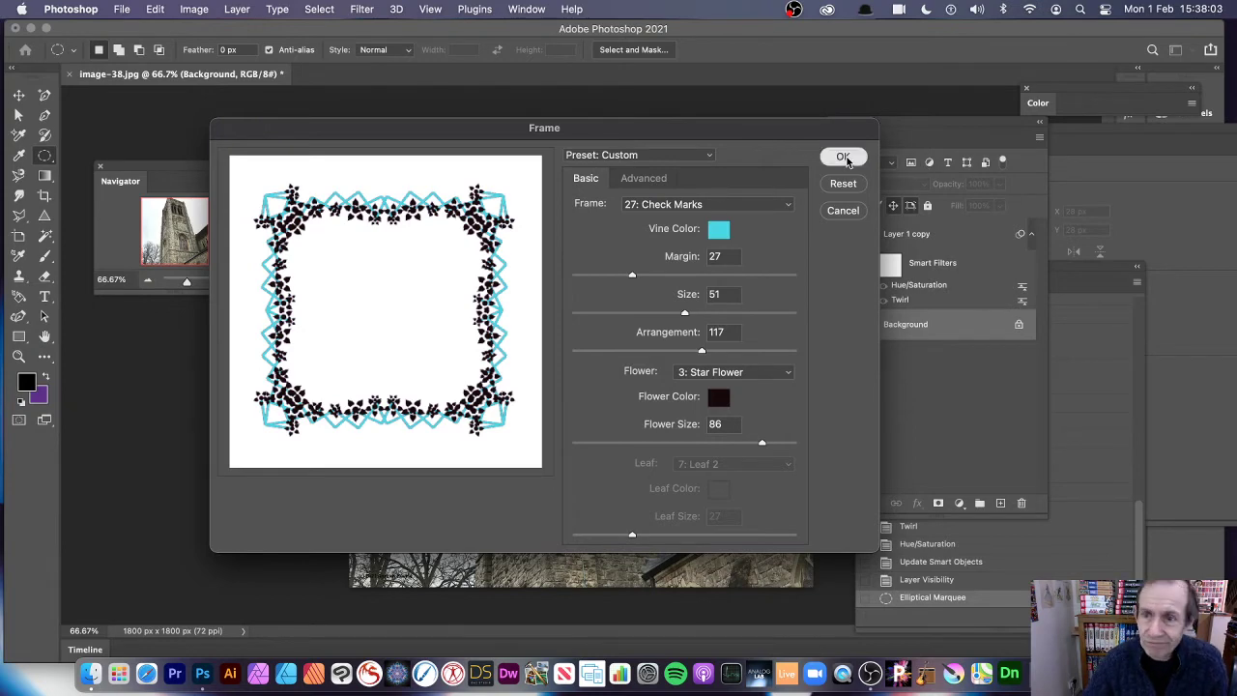